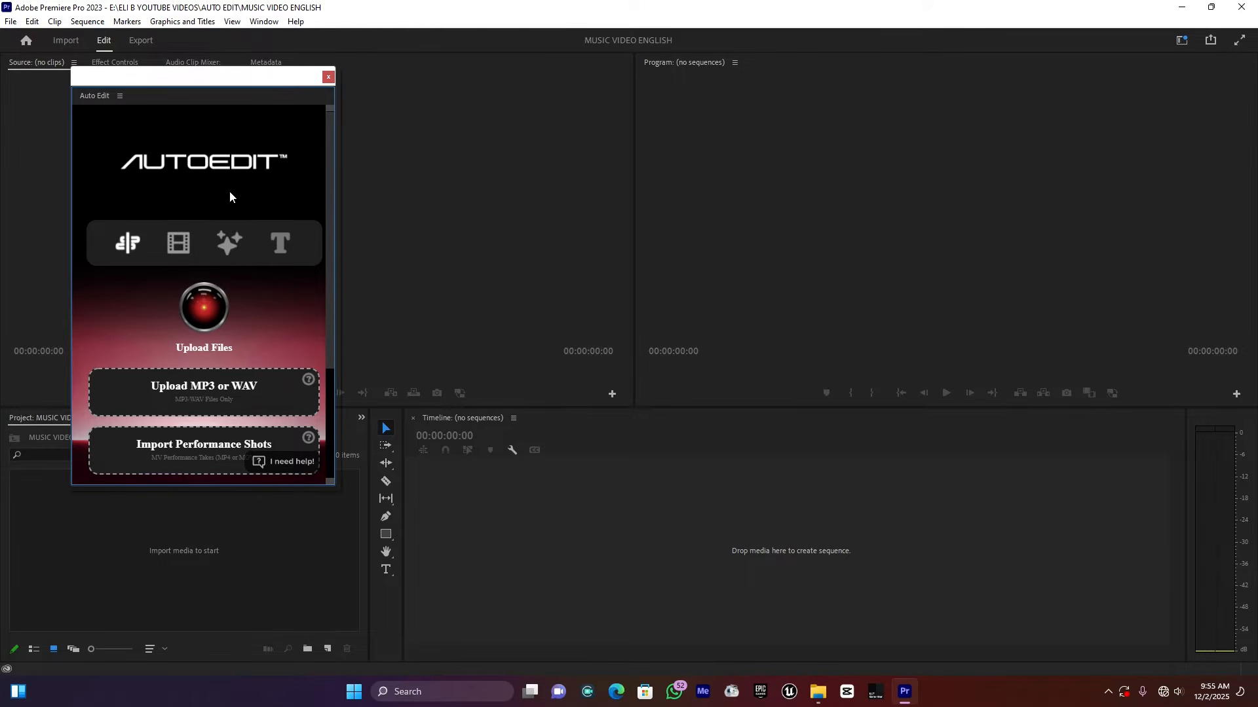
Upload the song ROM HAJ P DRAFT (1).wav from the PERFOMANCE folder in UMUSHONJI as the Auto Edit audio.
scroll(230, 191, down, 3)
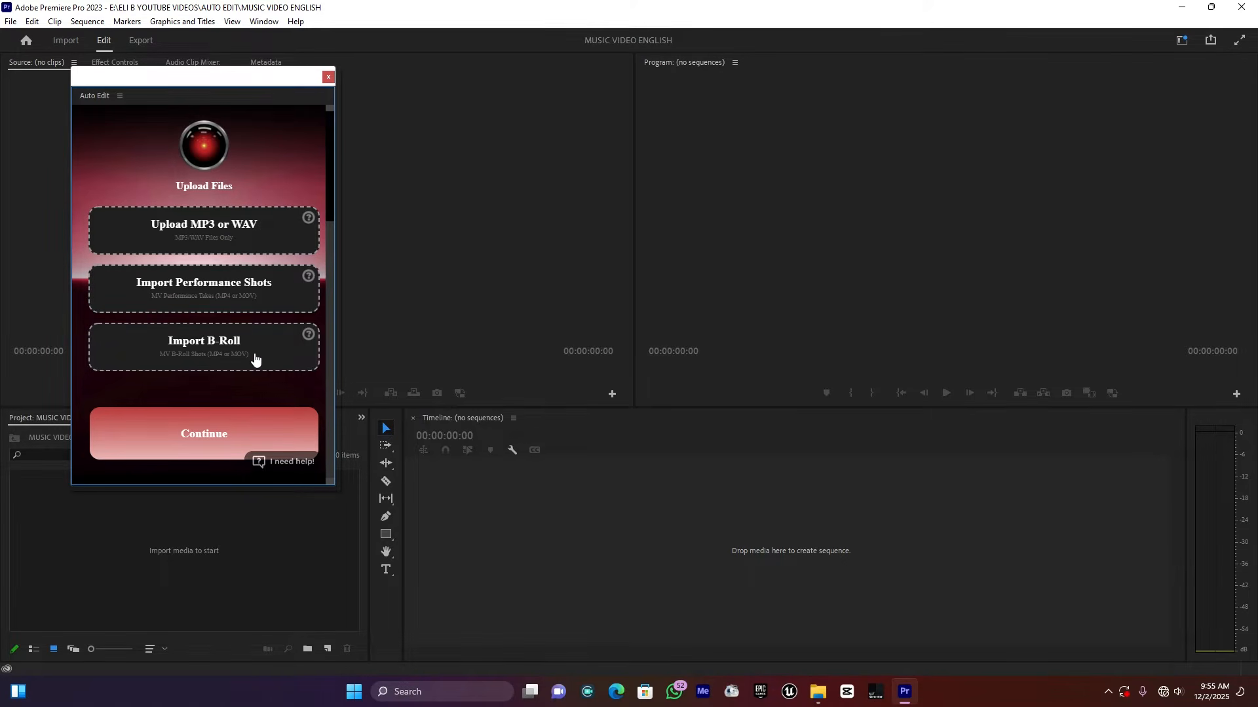
click(212, 237)
click(422, 239)
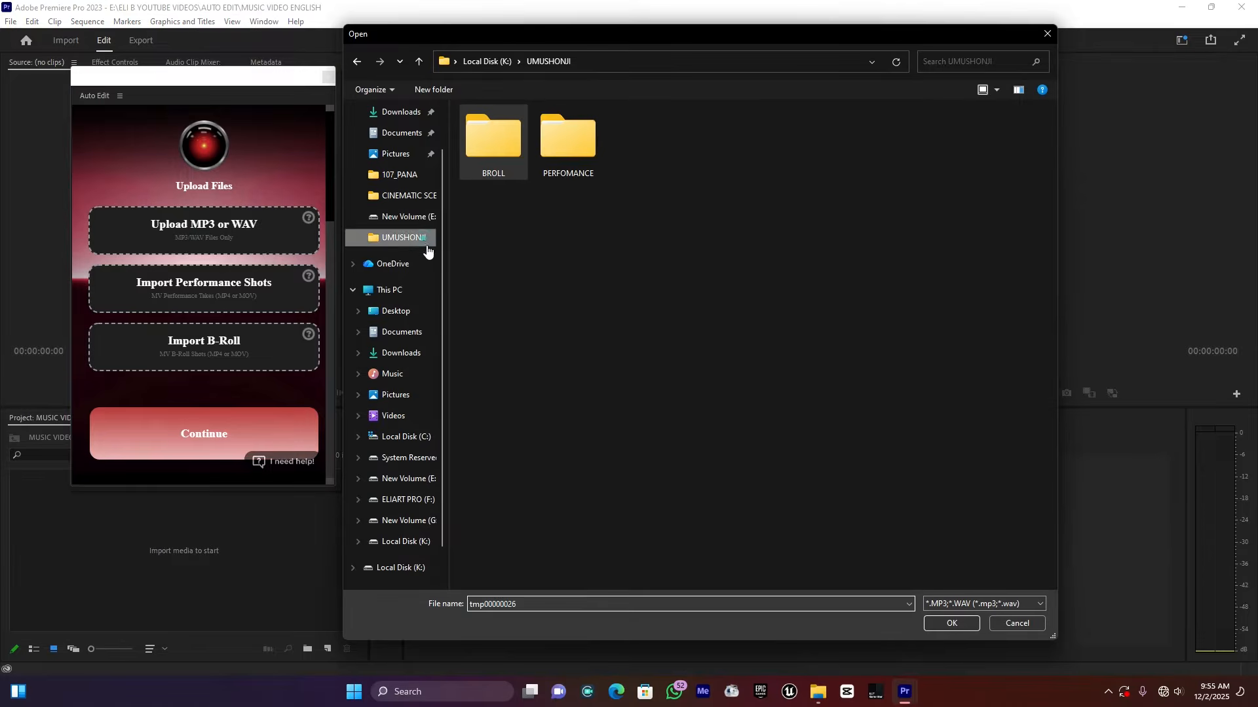
double_click(584, 142)
double_click(520, 130)
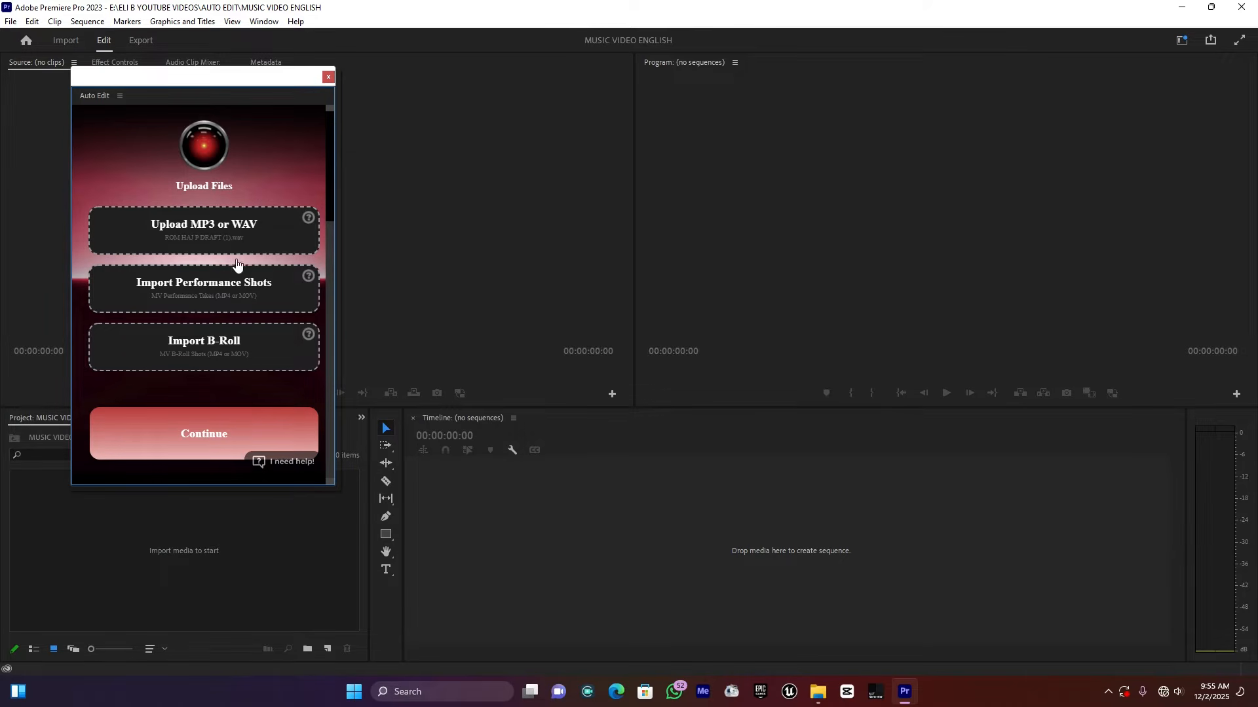
Import all six video clips from the PERFOMANCE folder, P1070882 to P1070904, as performance shots.
click(218, 294)
key(Escape)
mouse_move(902, 689)
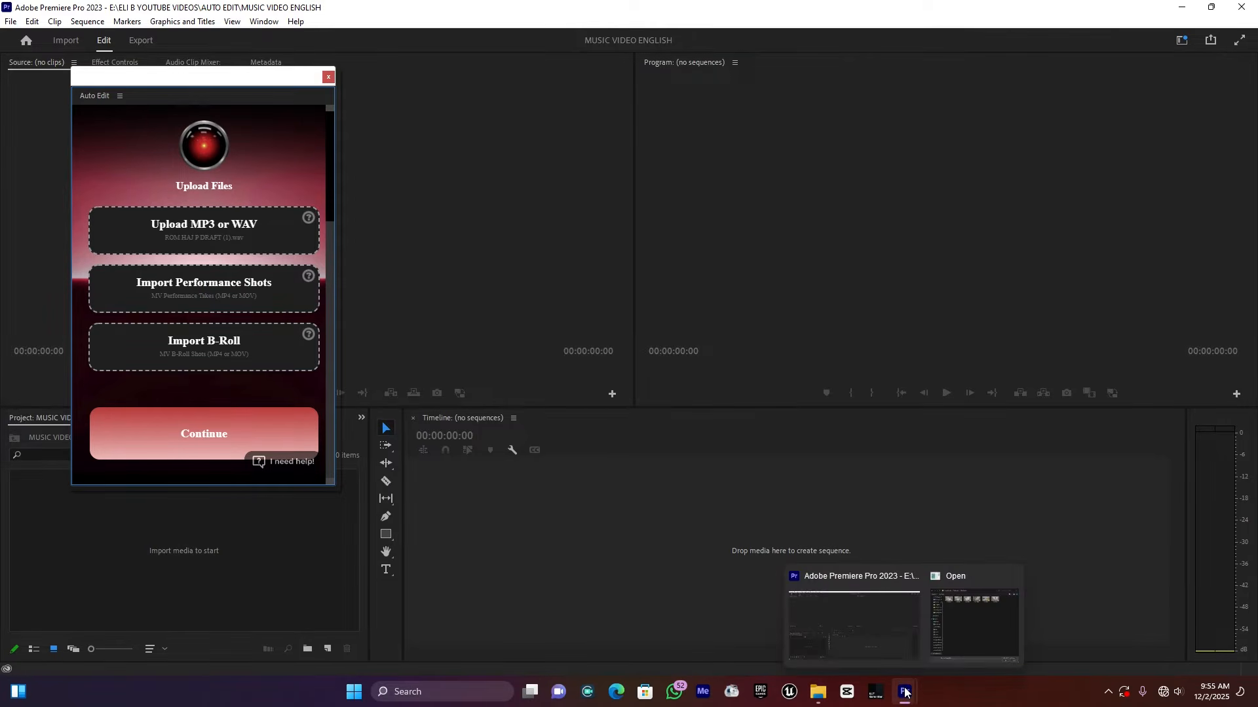
click(982, 609)
drag(910, 241, 482, 121)
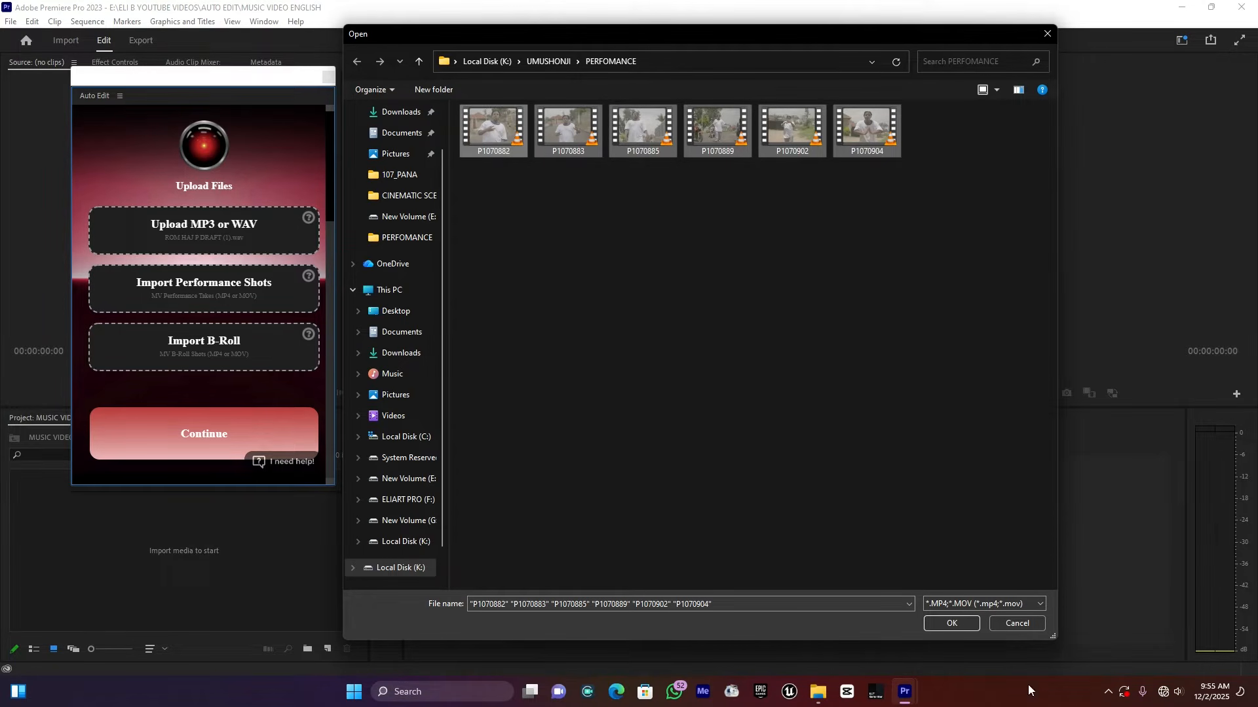
click(959, 620)
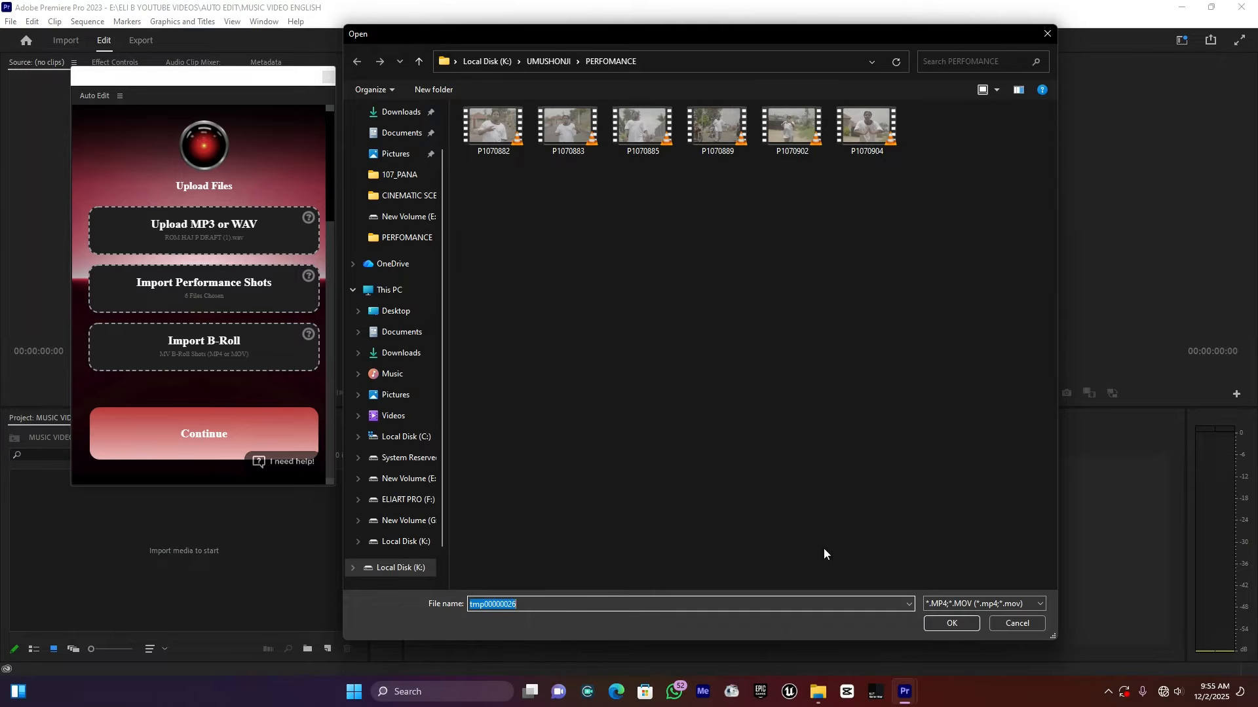
click(1018, 622)
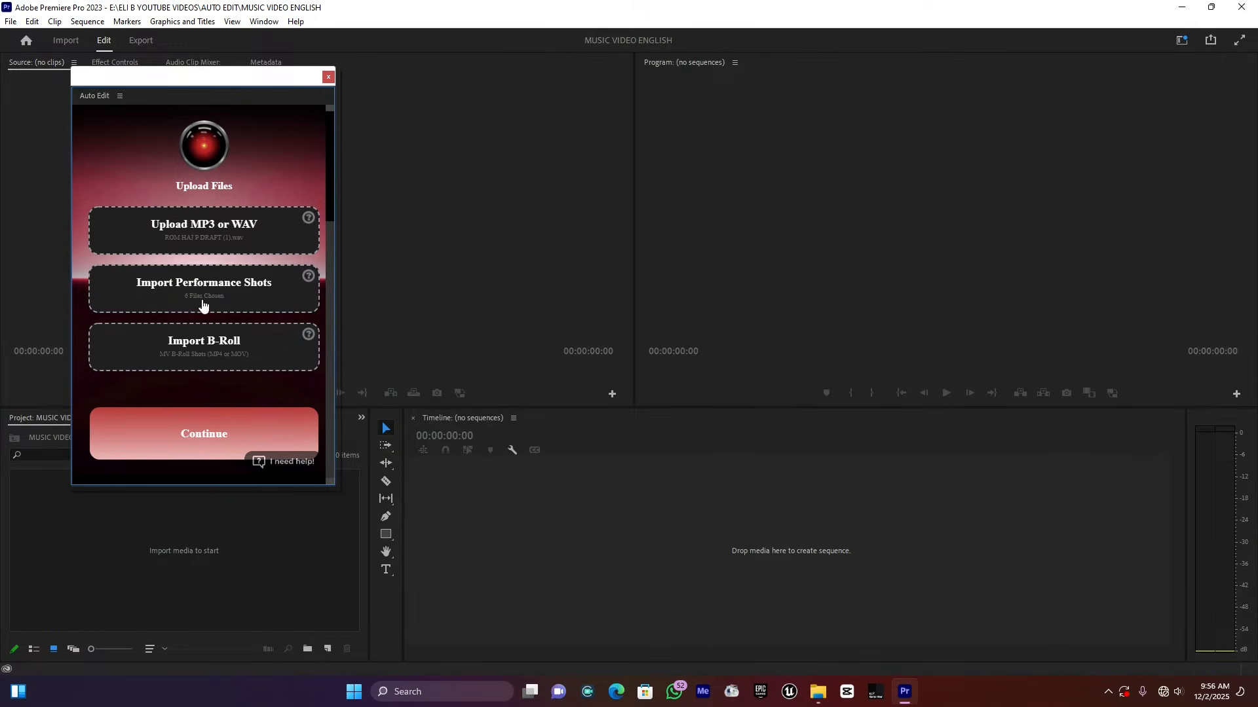
Import all six clips from the BROLL folder, P1070886 to P1070913, as B-roll and continue to generate the sequence.
click(200, 351)
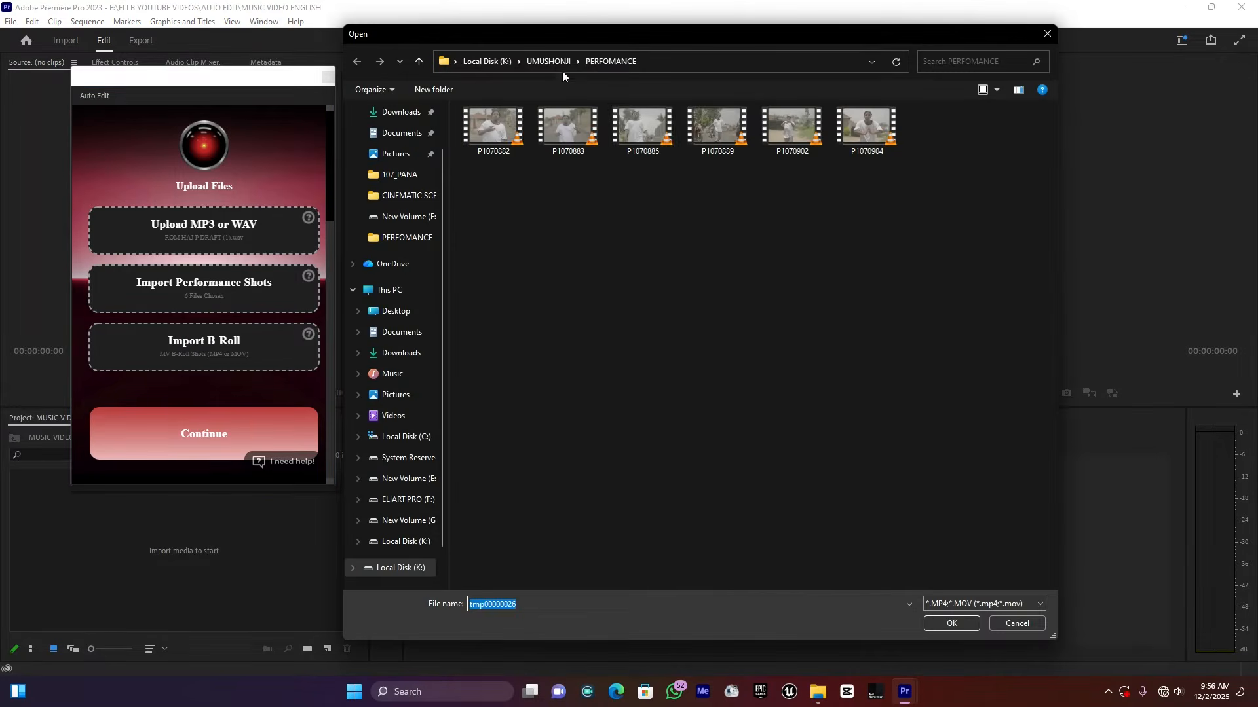
click(556, 63)
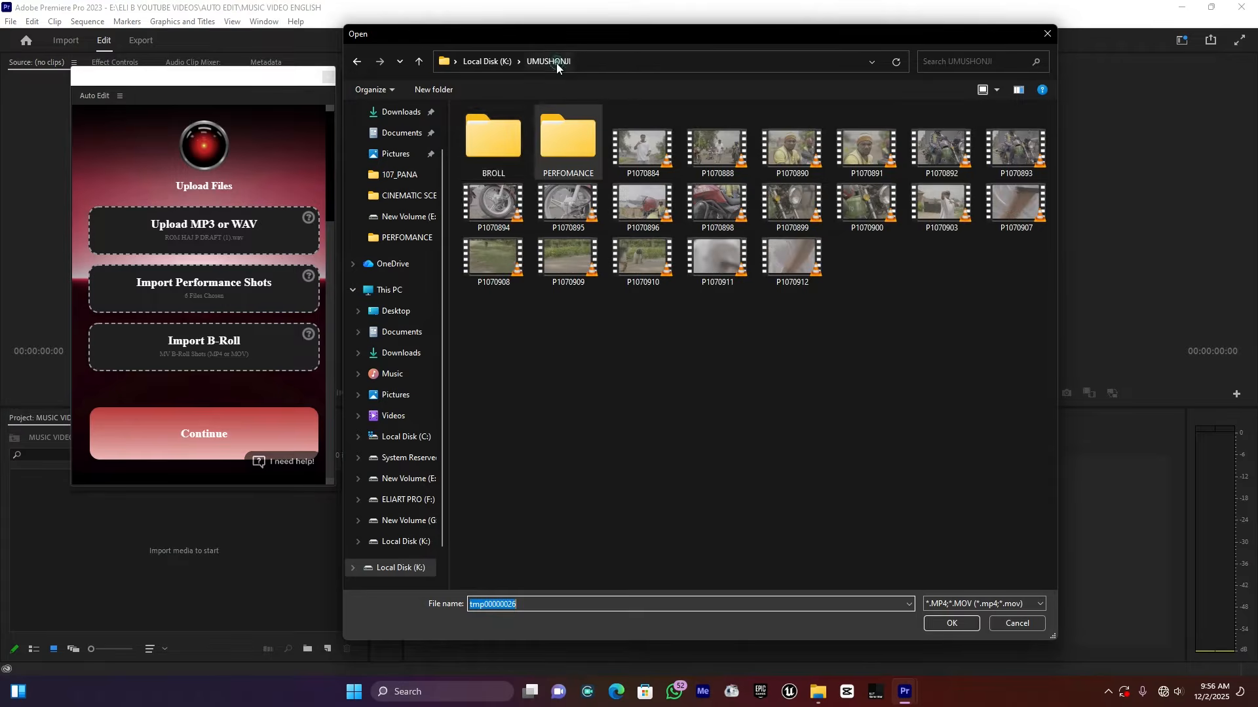
double_click(482, 152)
drag(740, 175, 485, 125)
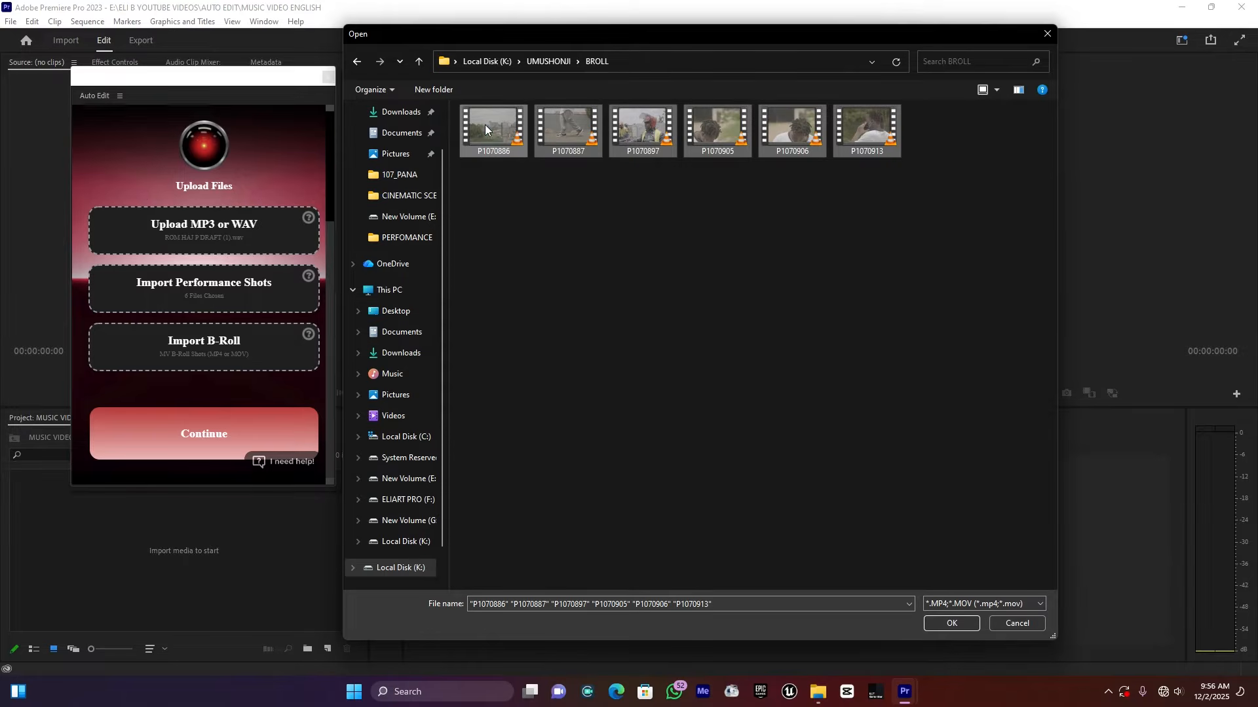
click(968, 627)
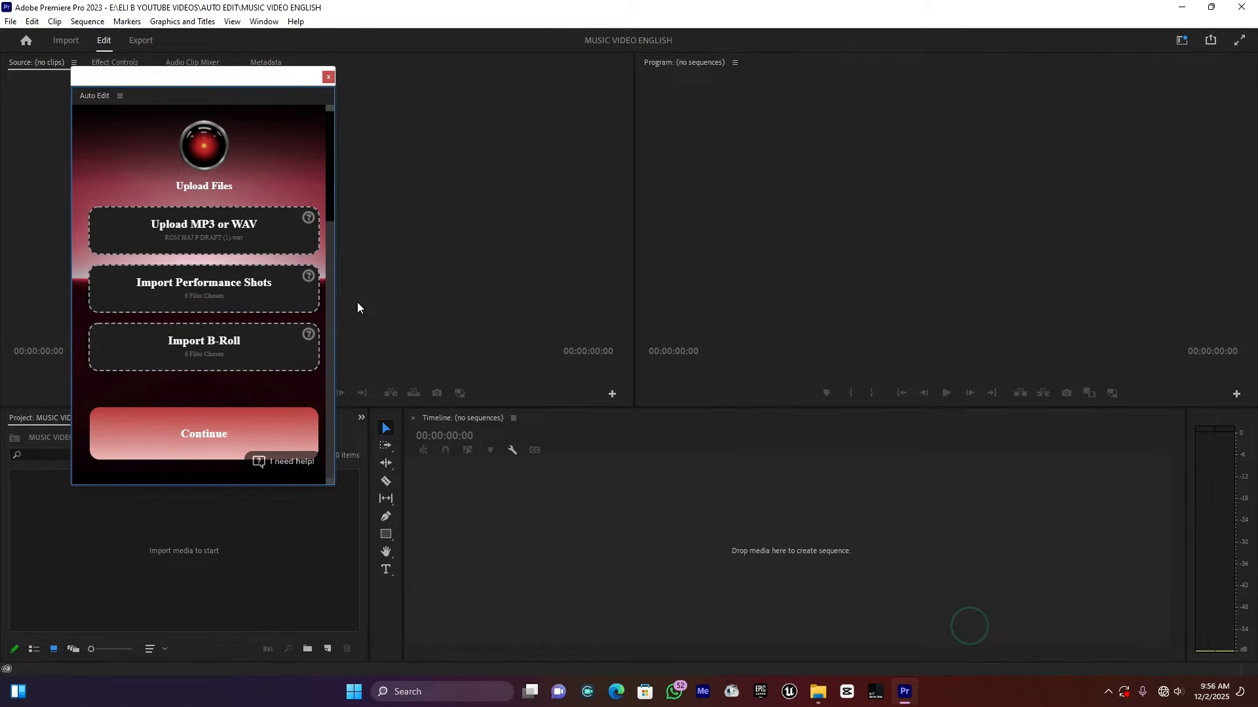
click(212, 444)
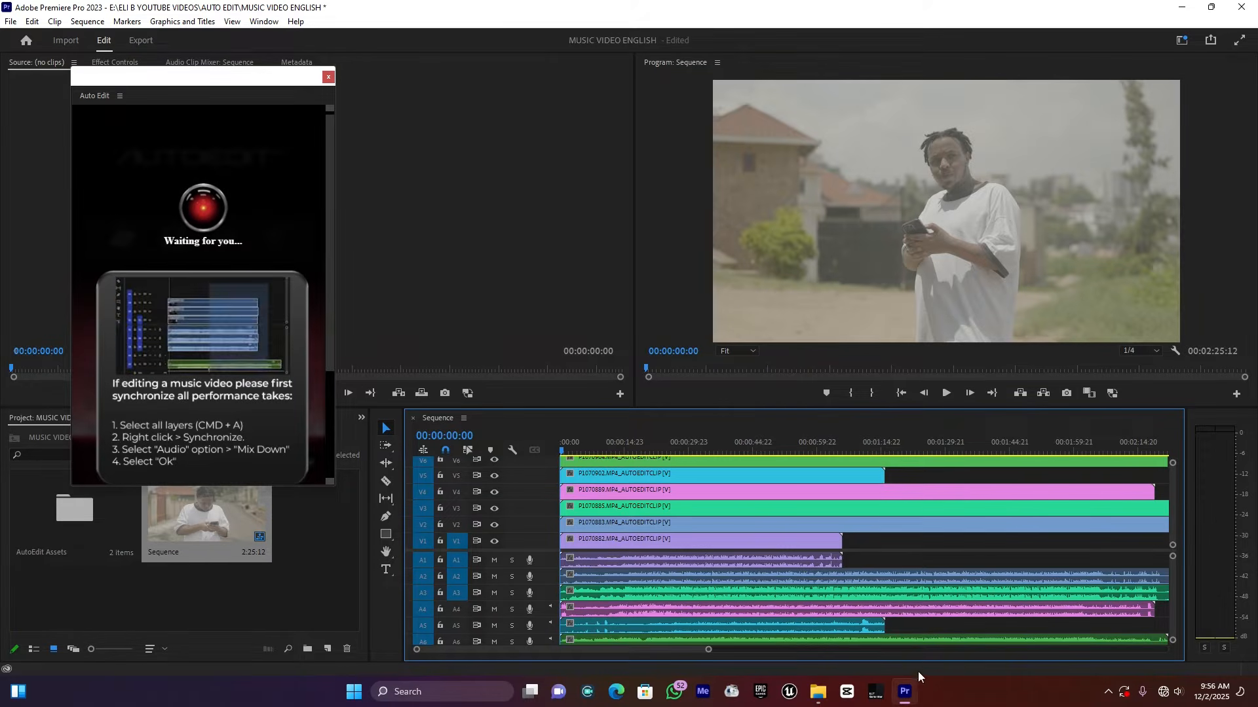
Synchronize all clips in the sequence by audio with the Mix Down track channel, and advance Auto Edit to its edit settings.
key(ctrl+a)
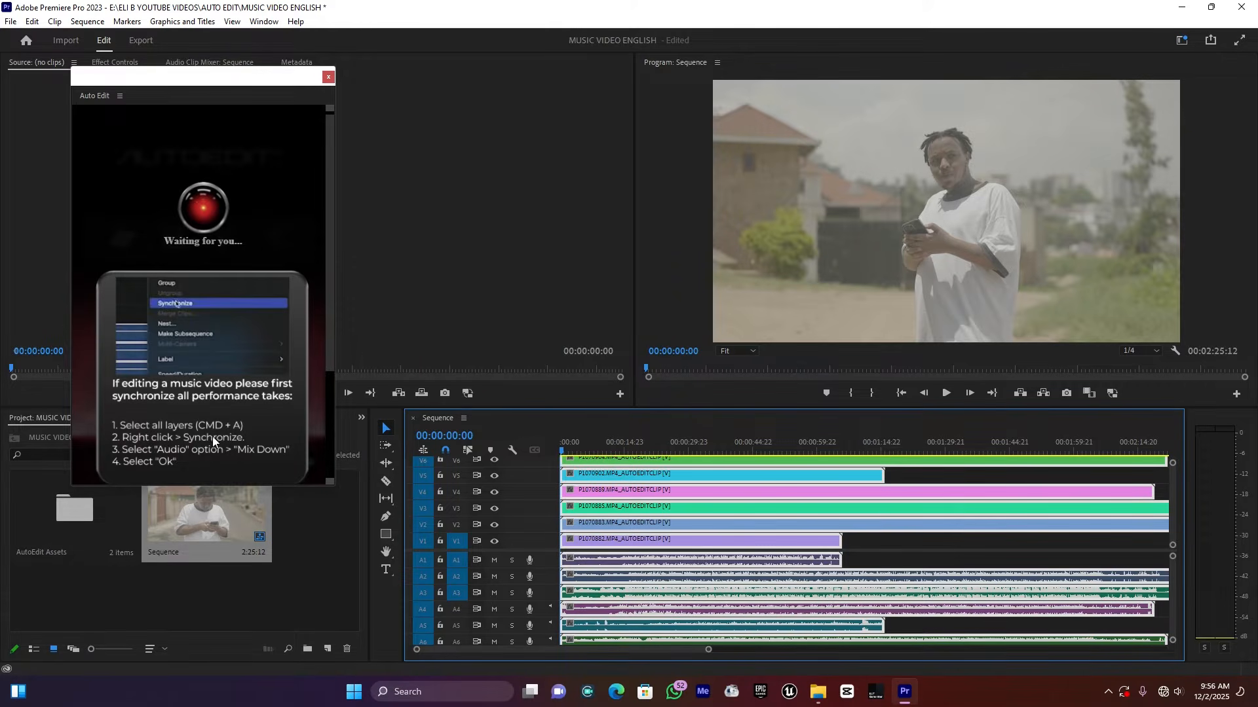
right_click(713, 504)
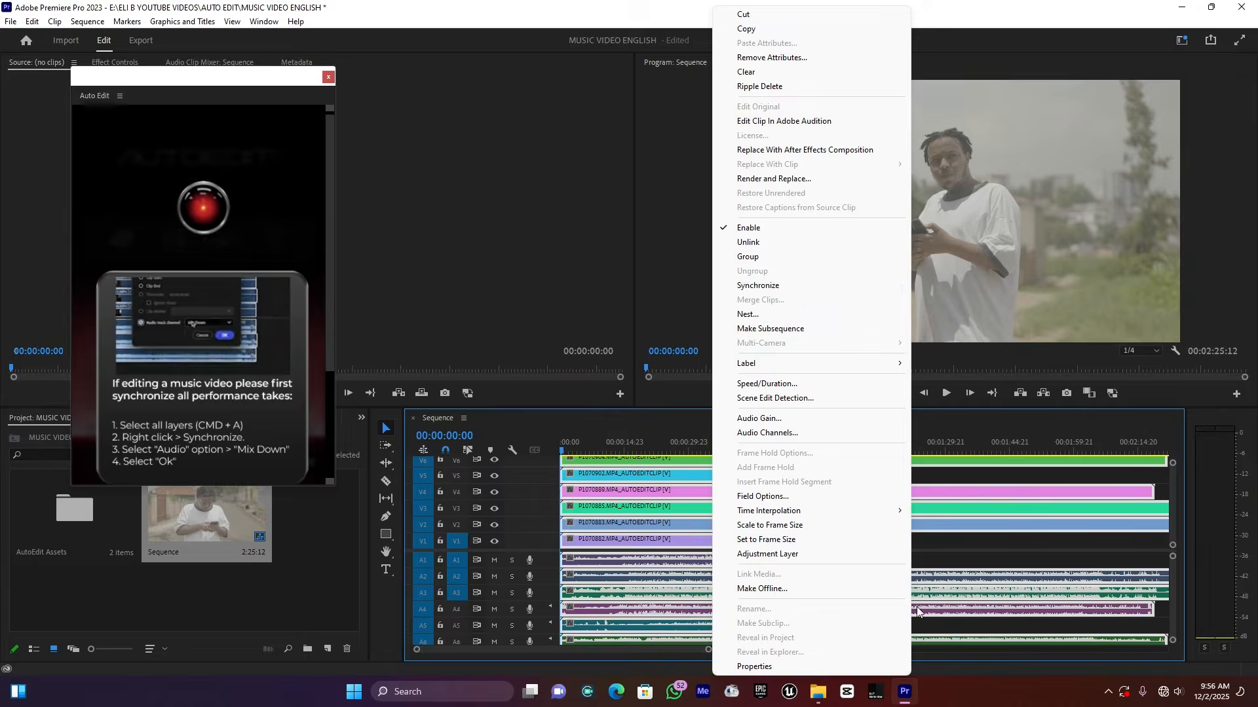
click(989, 540)
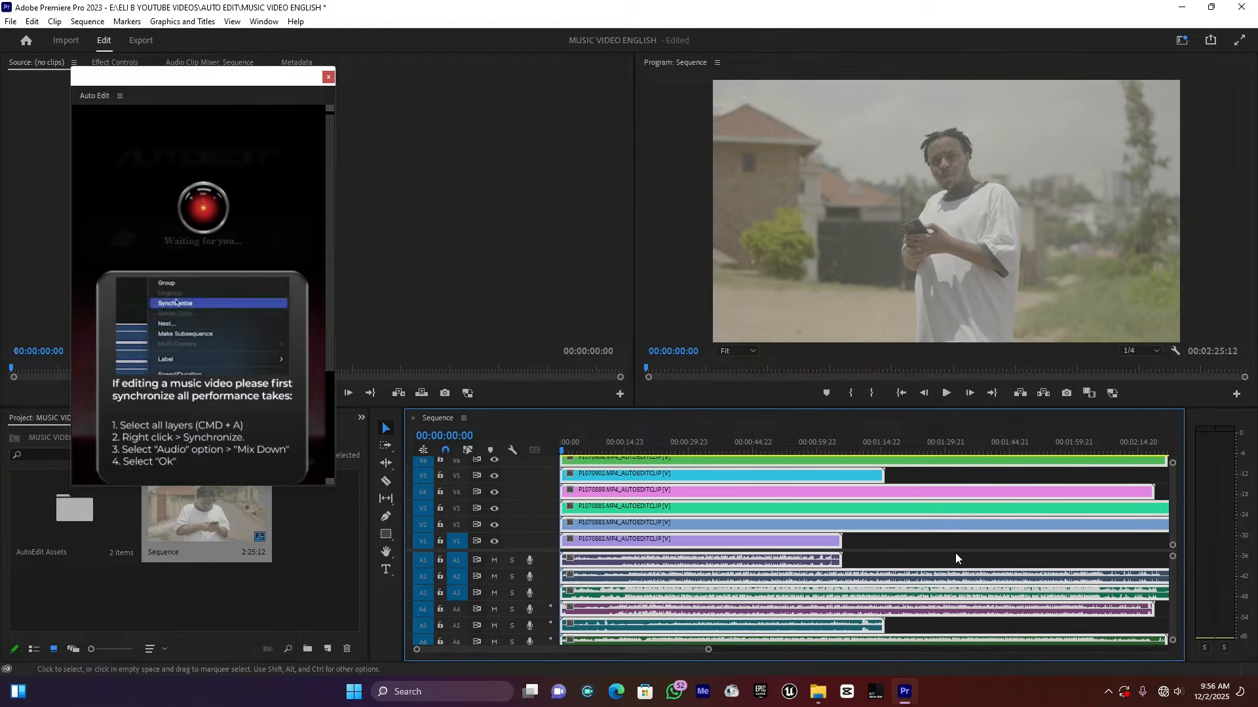
right_click(673, 526)
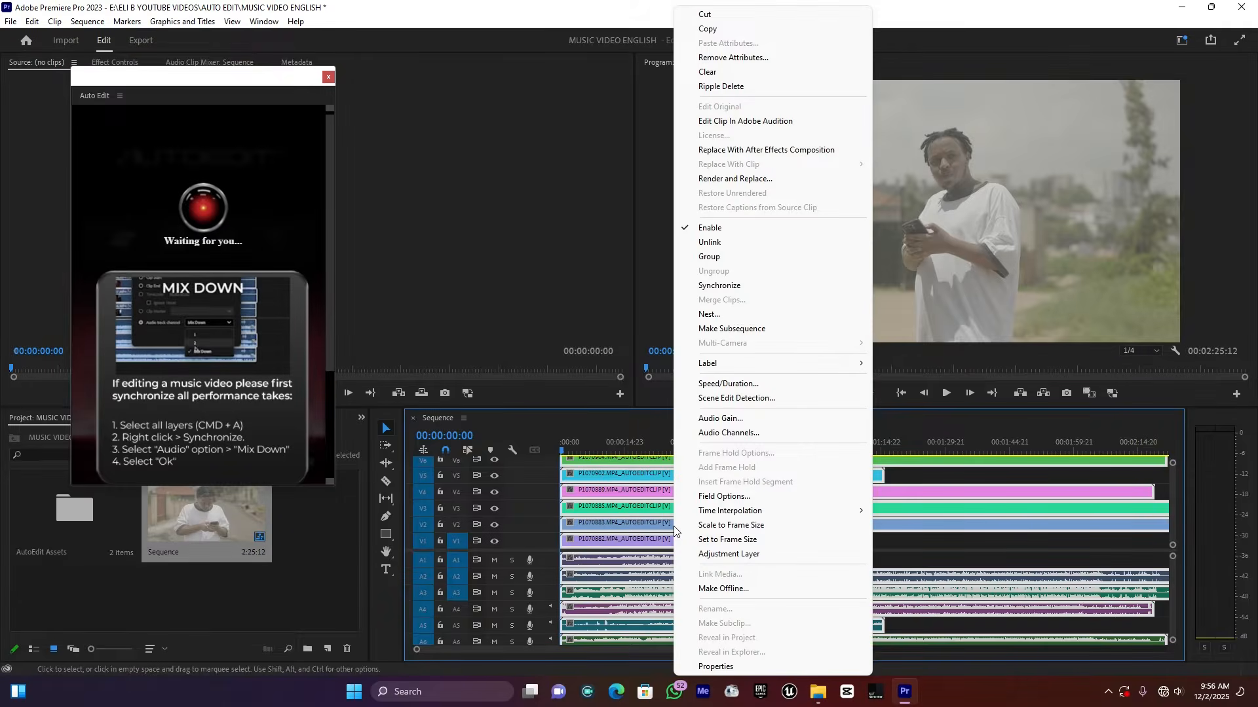
click(736, 287)
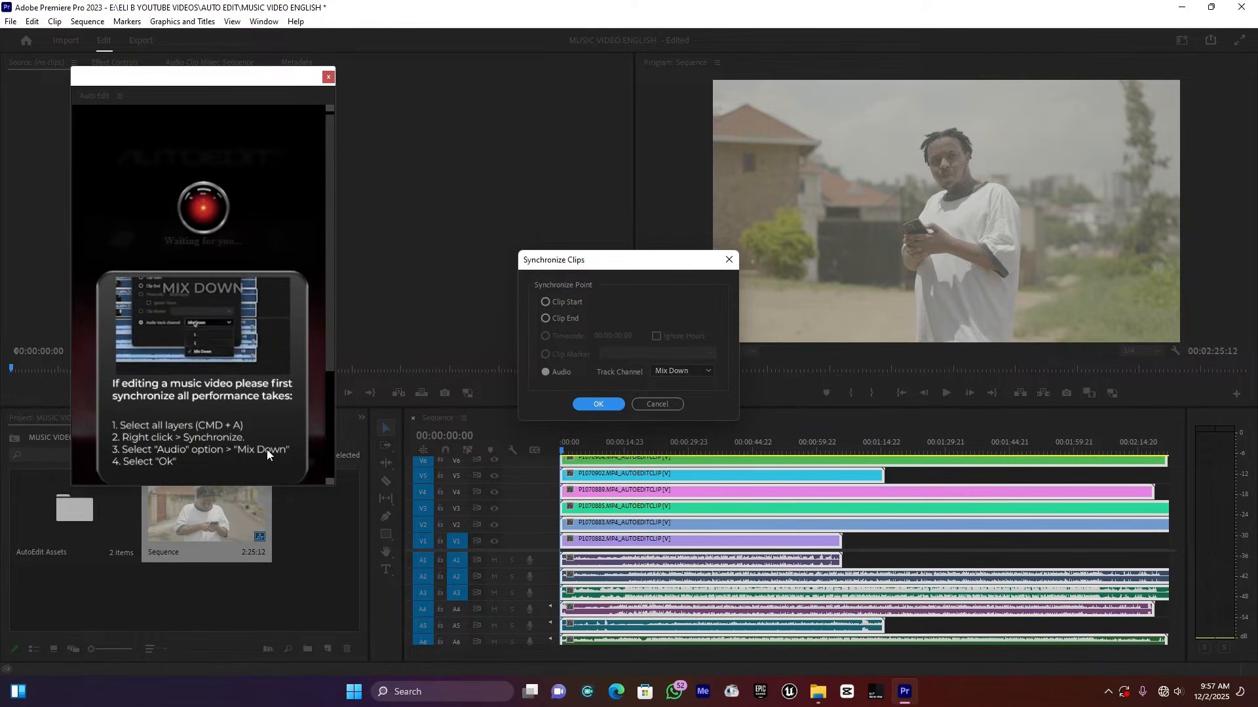
click(545, 372)
click(546, 372)
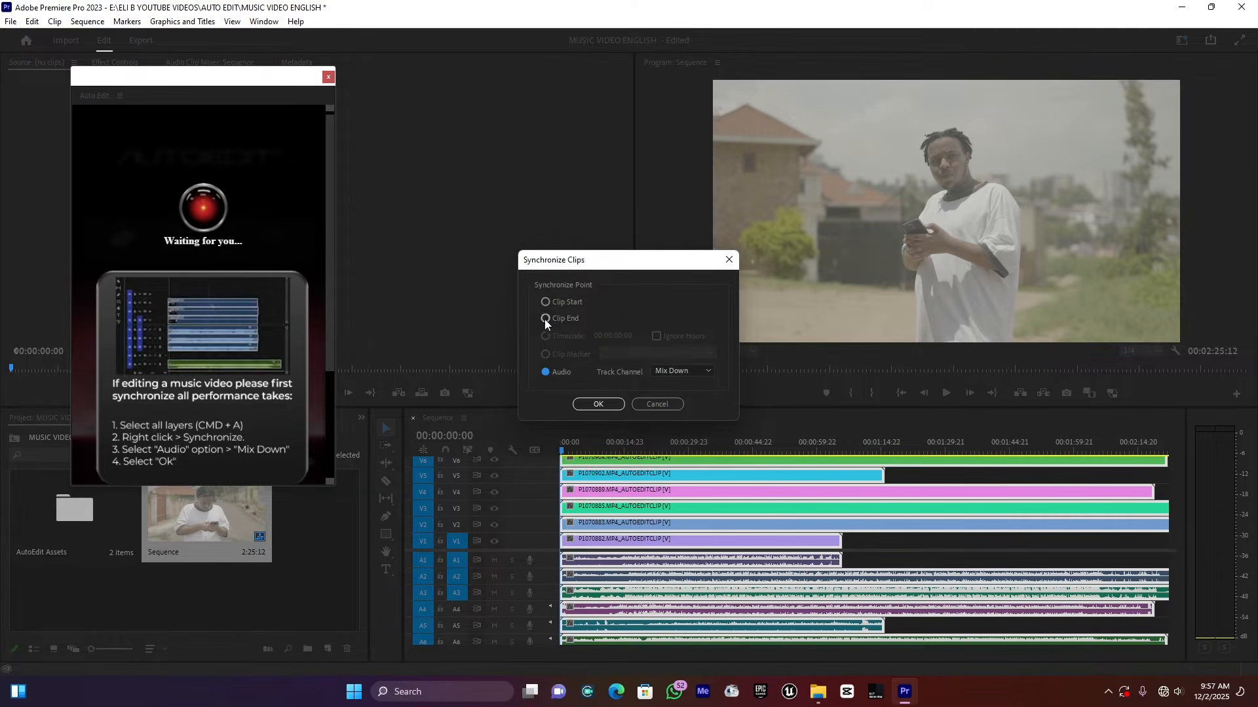
click(545, 303)
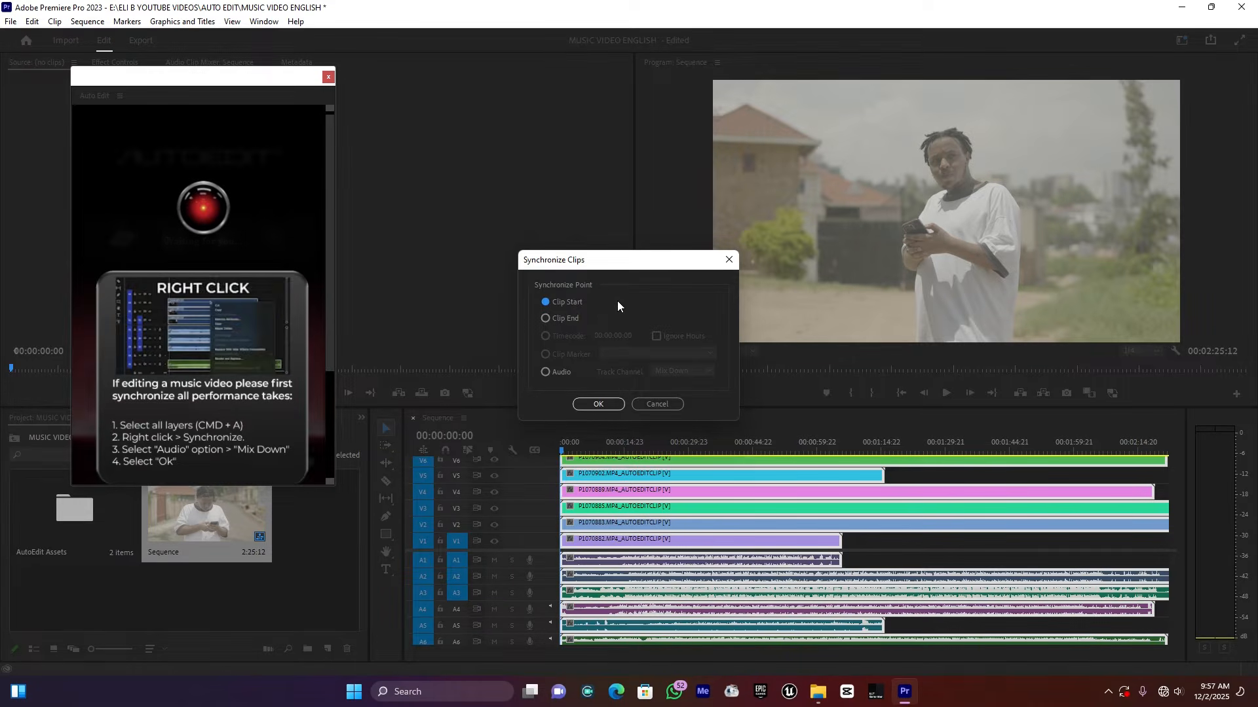
click(547, 371)
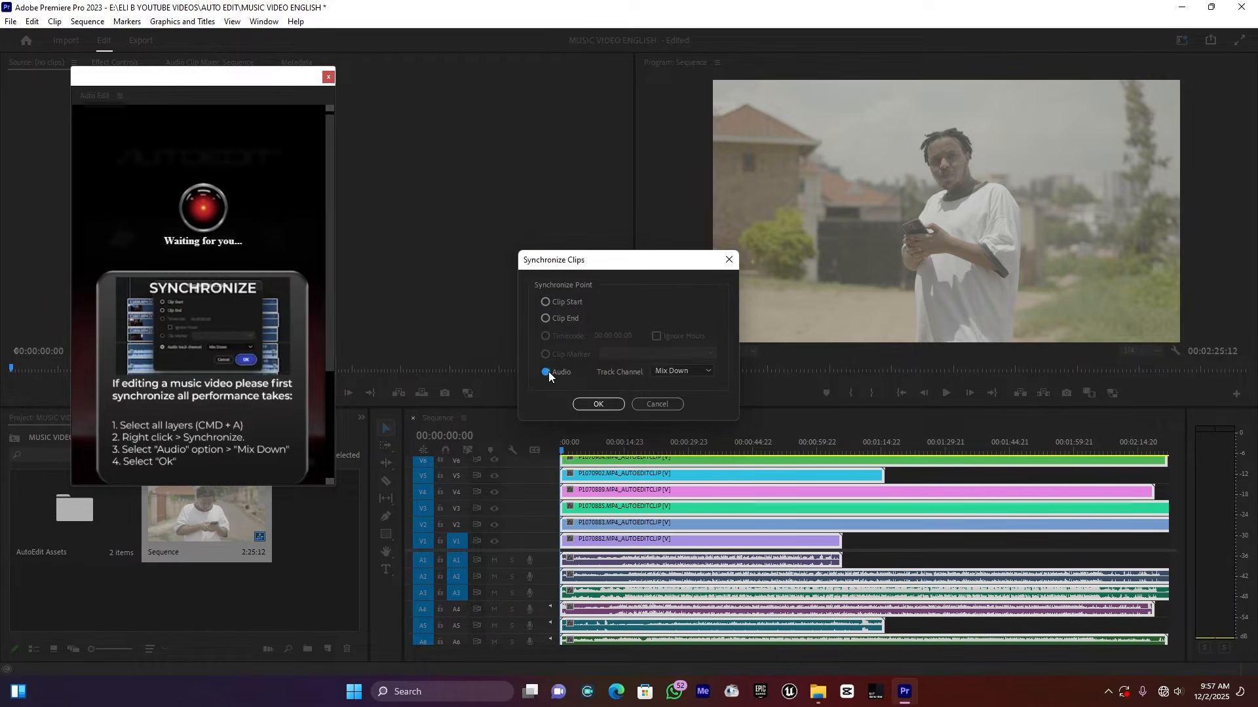
click(682, 370)
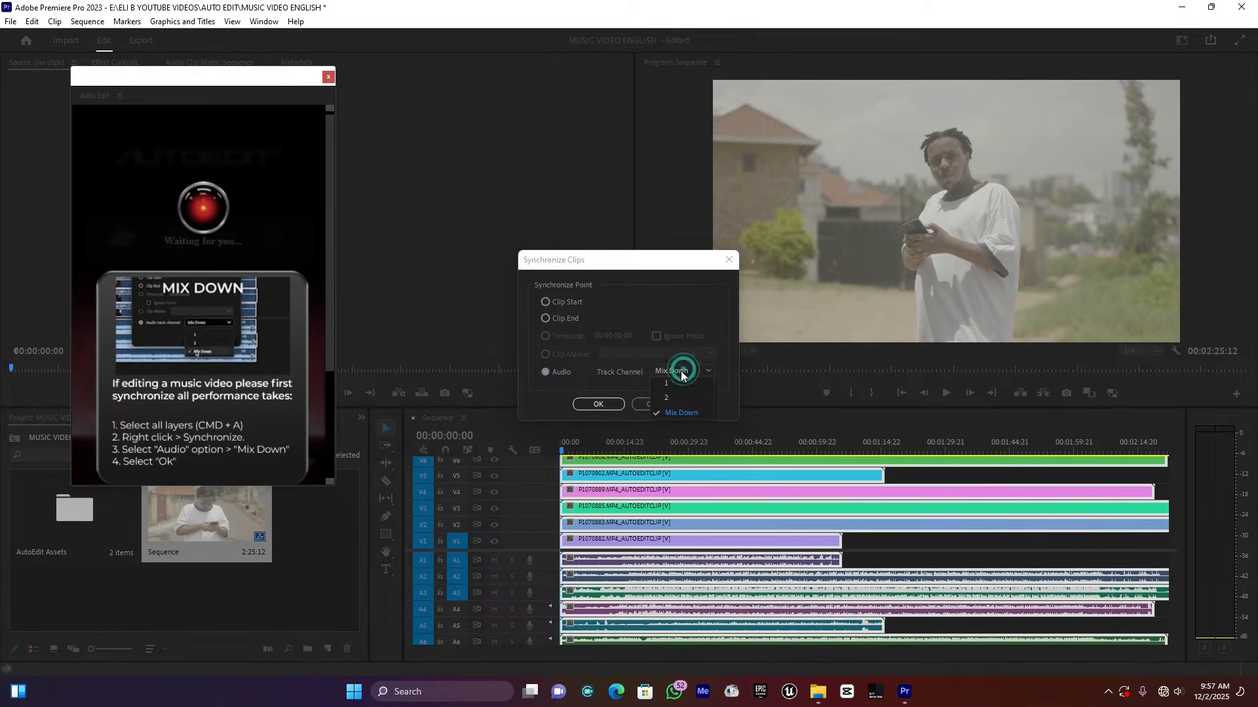
click(673, 411)
click(615, 403)
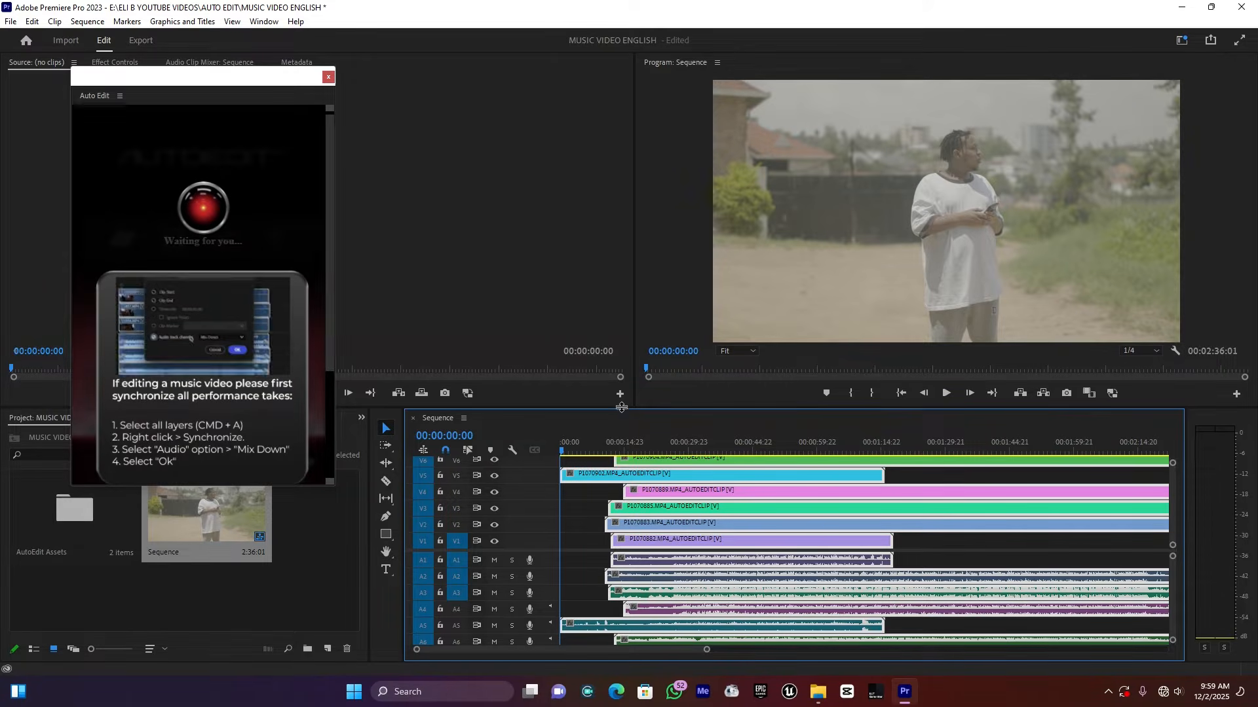
scroll(162, 319, down, 3)
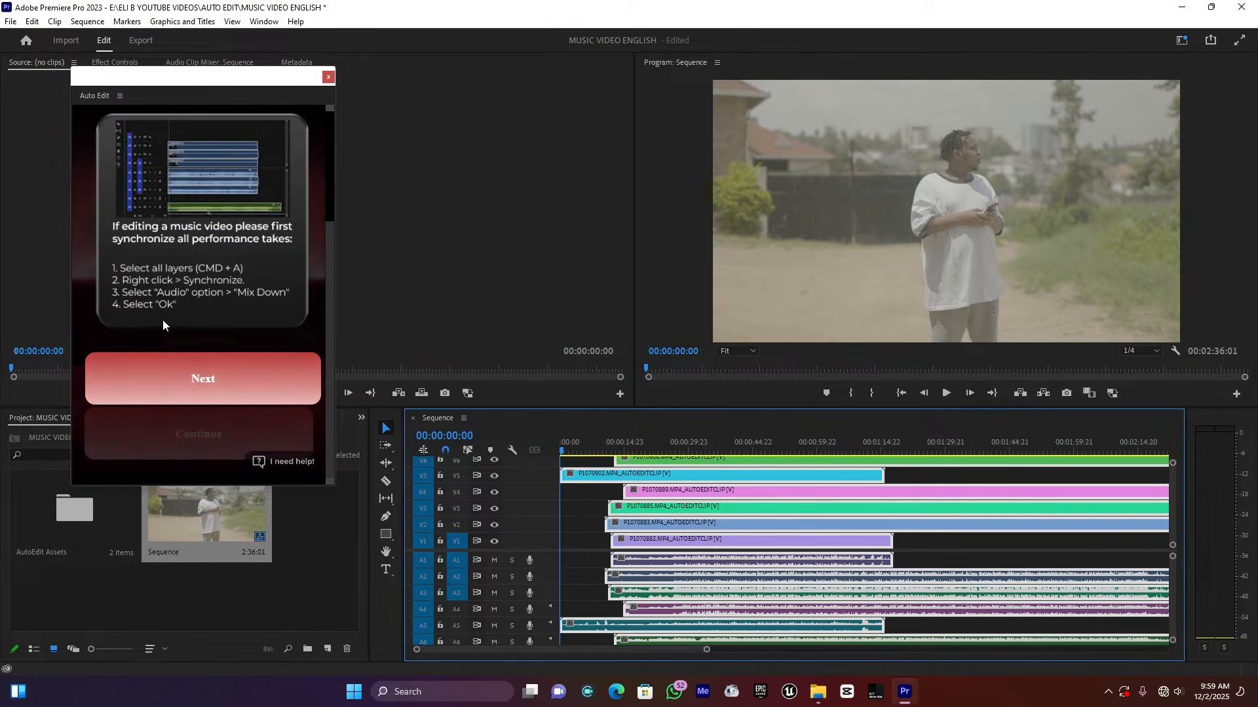
click(197, 379)
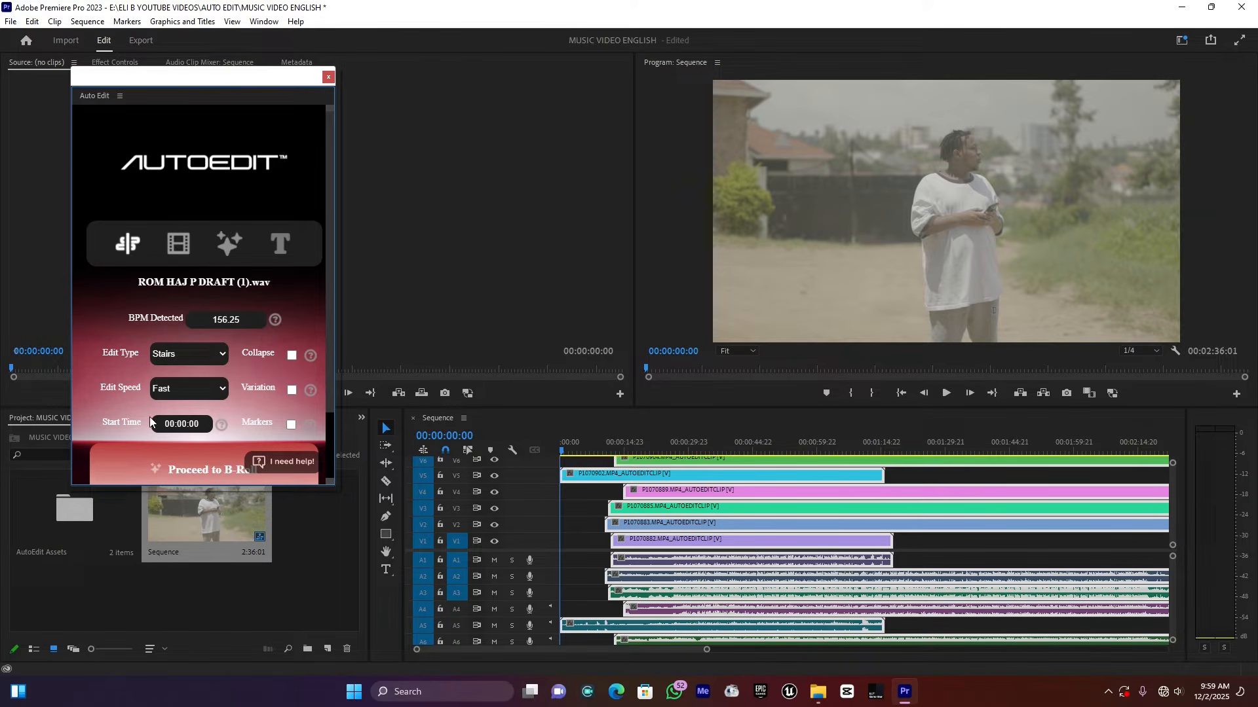
Read the explanation of the edit types and set the Edit Type to Random.
click(224, 356)
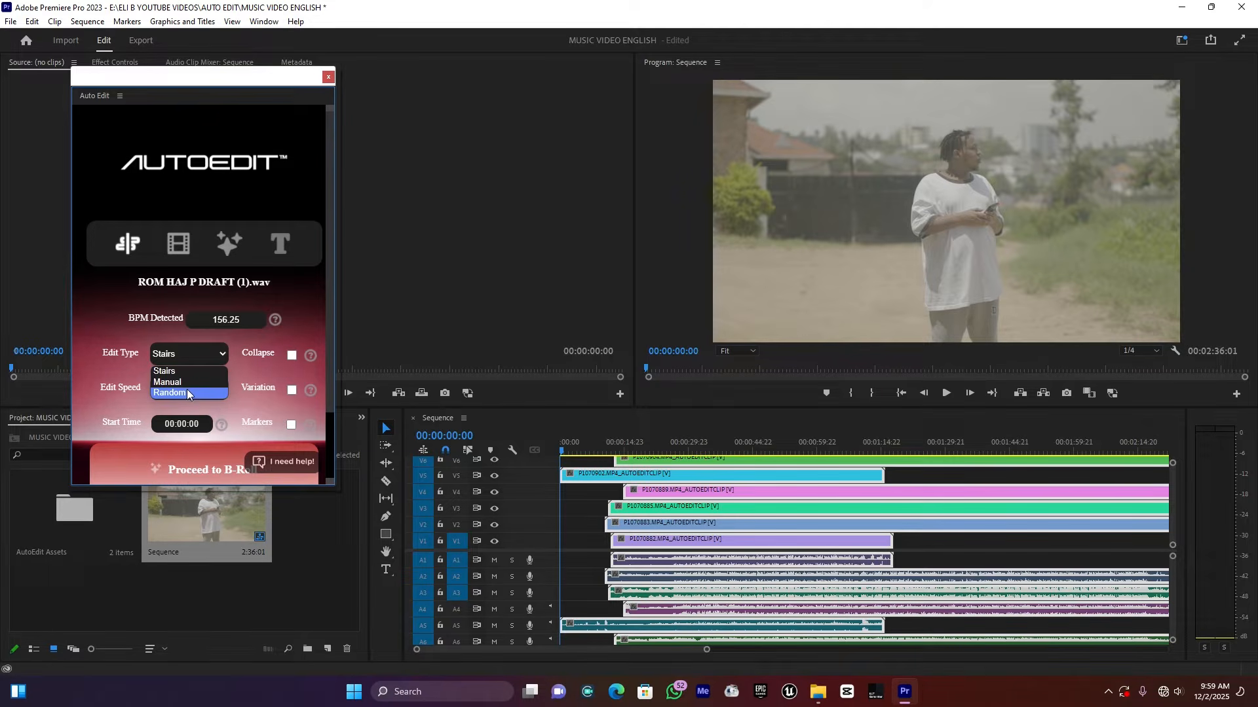
click(309, 357)
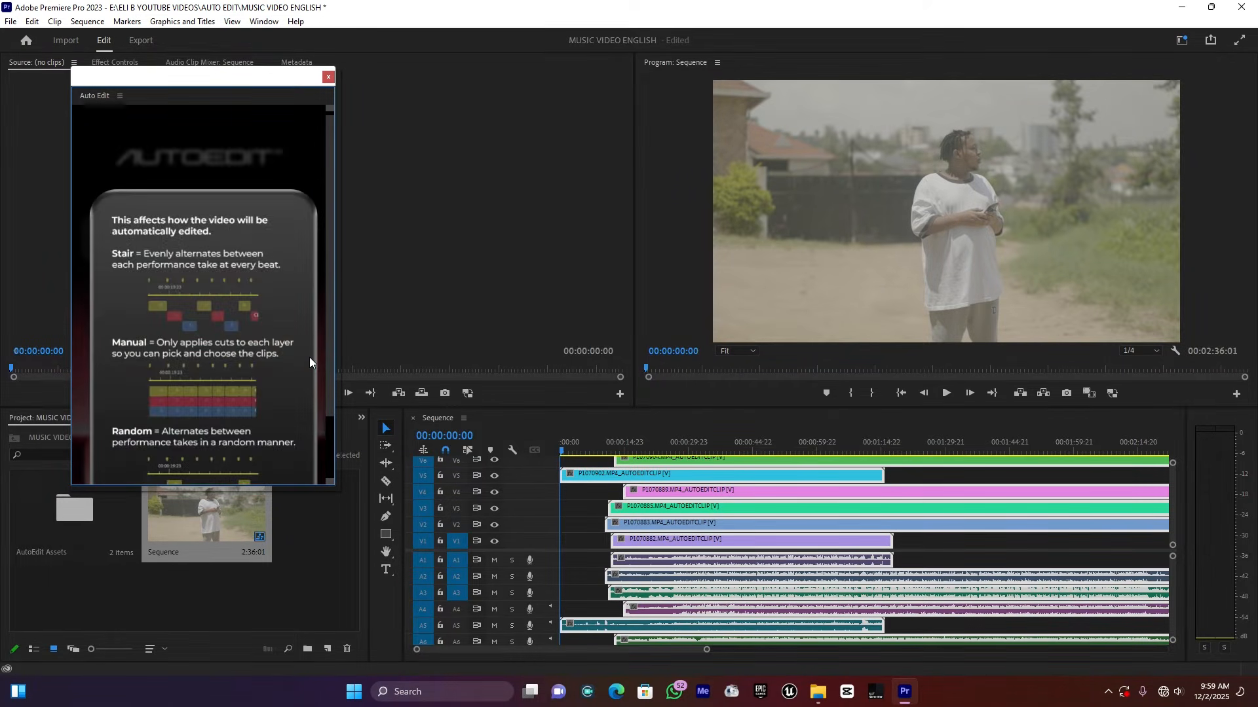
scroll(275, 355, down, 1)
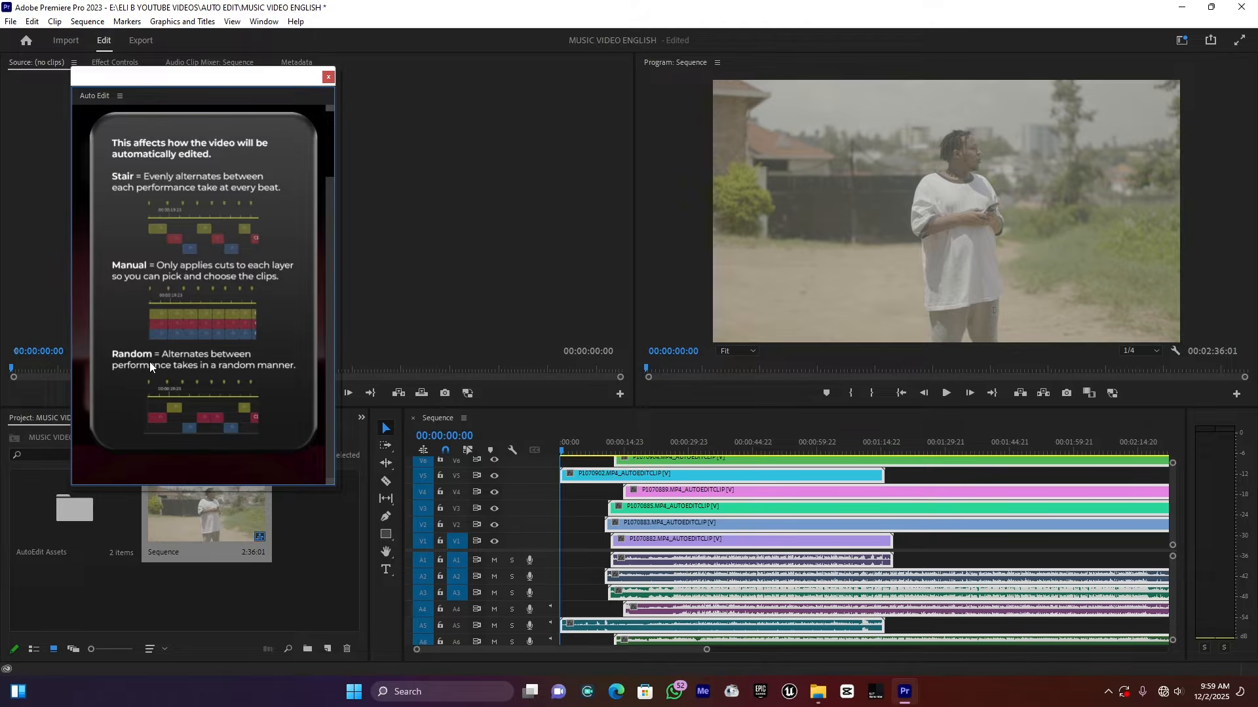
click(96, 124)
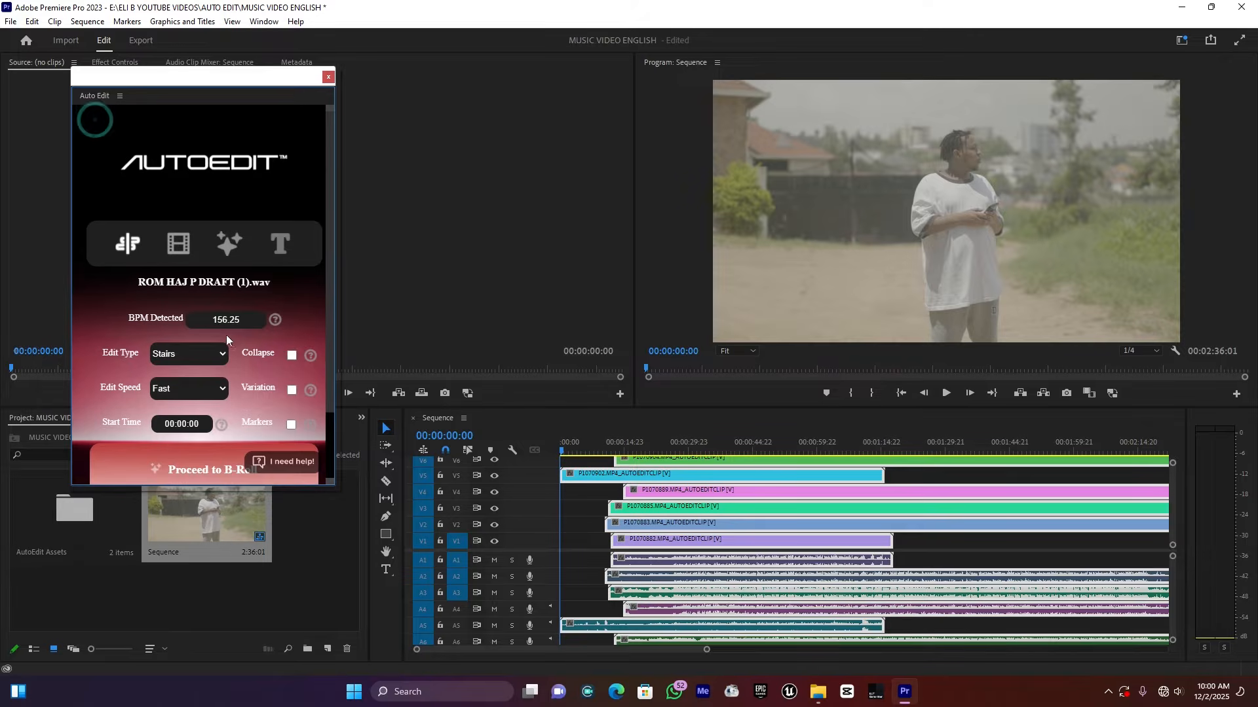
click(216, 354)
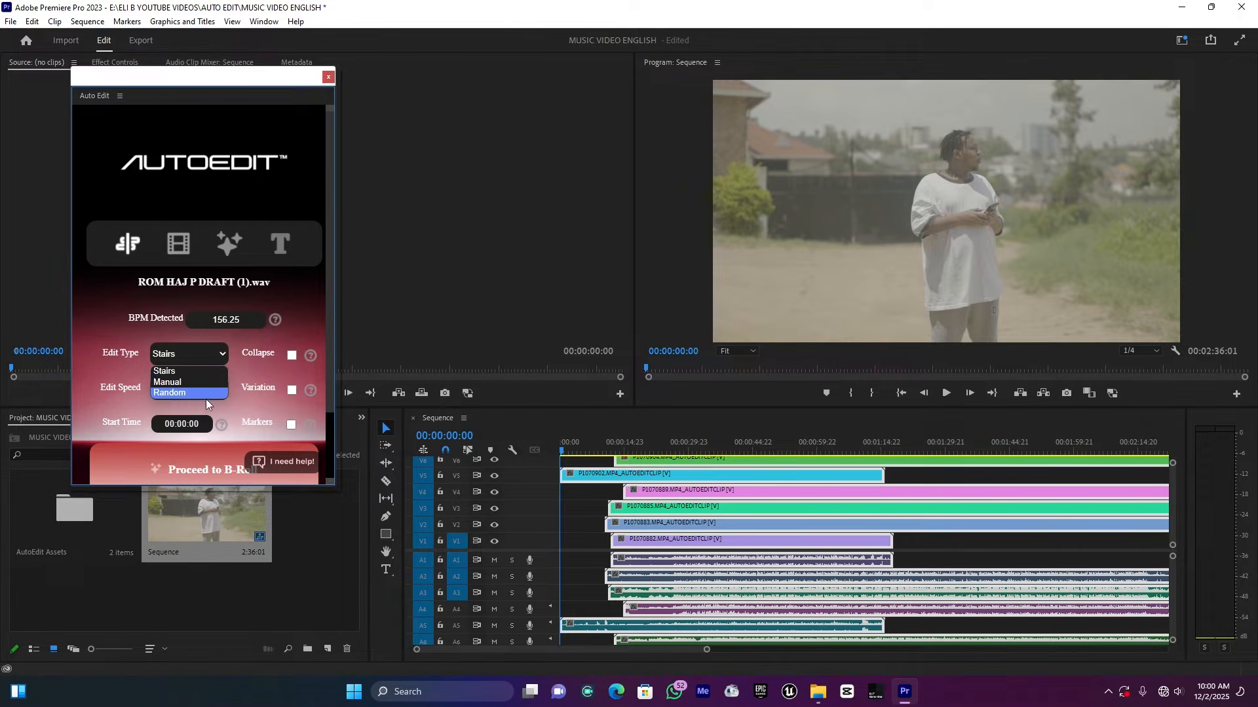
click(178, 393)
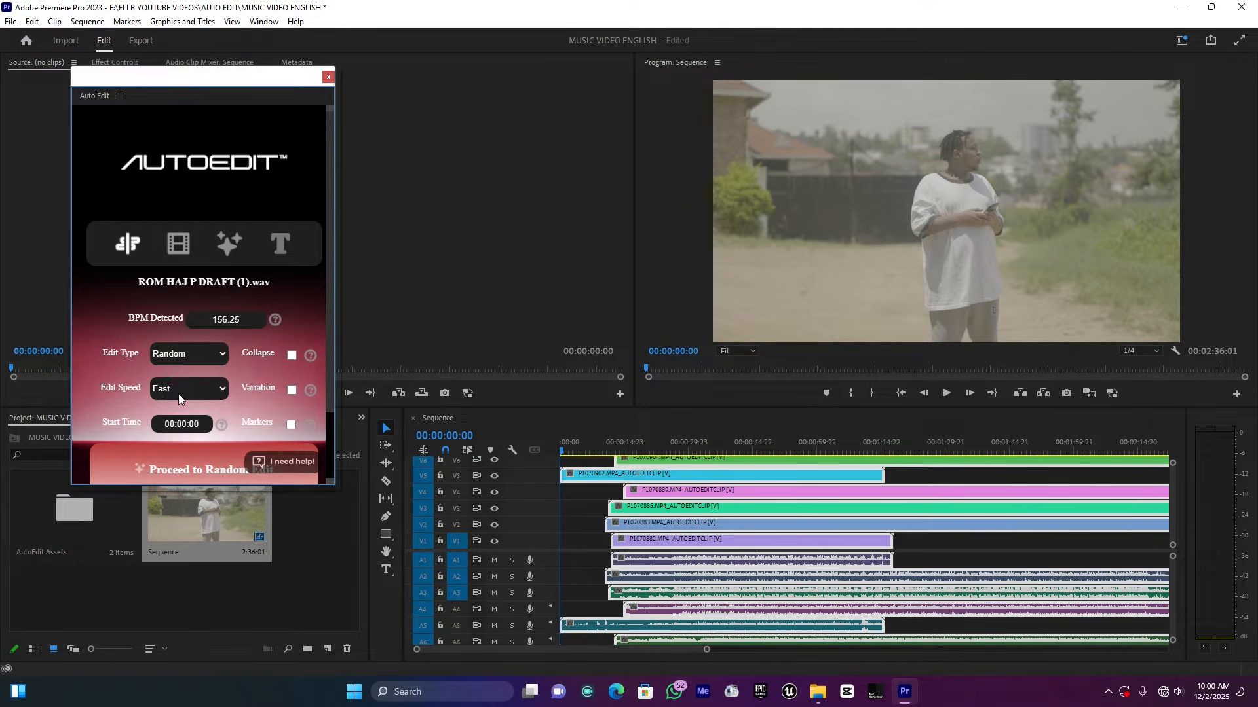
Read the explanation of the edit speeds and proceed to the random edit.
scroll(178, 395, down, 1)
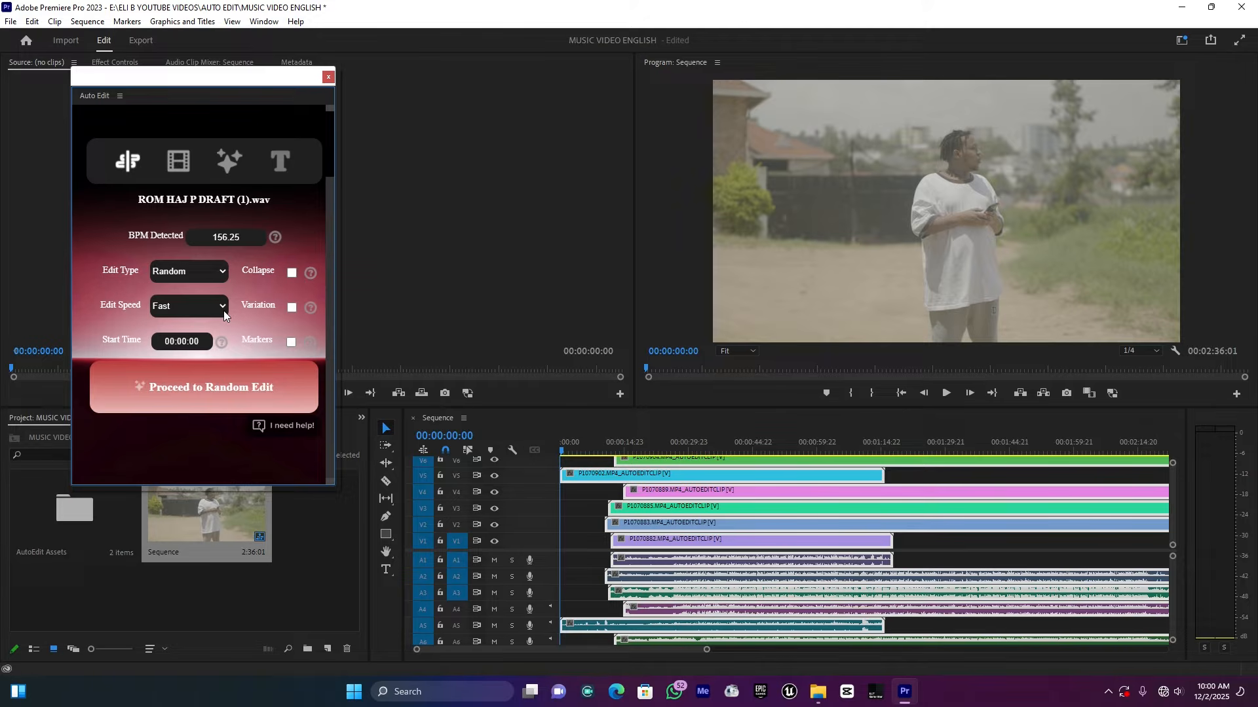
click(311, 308)
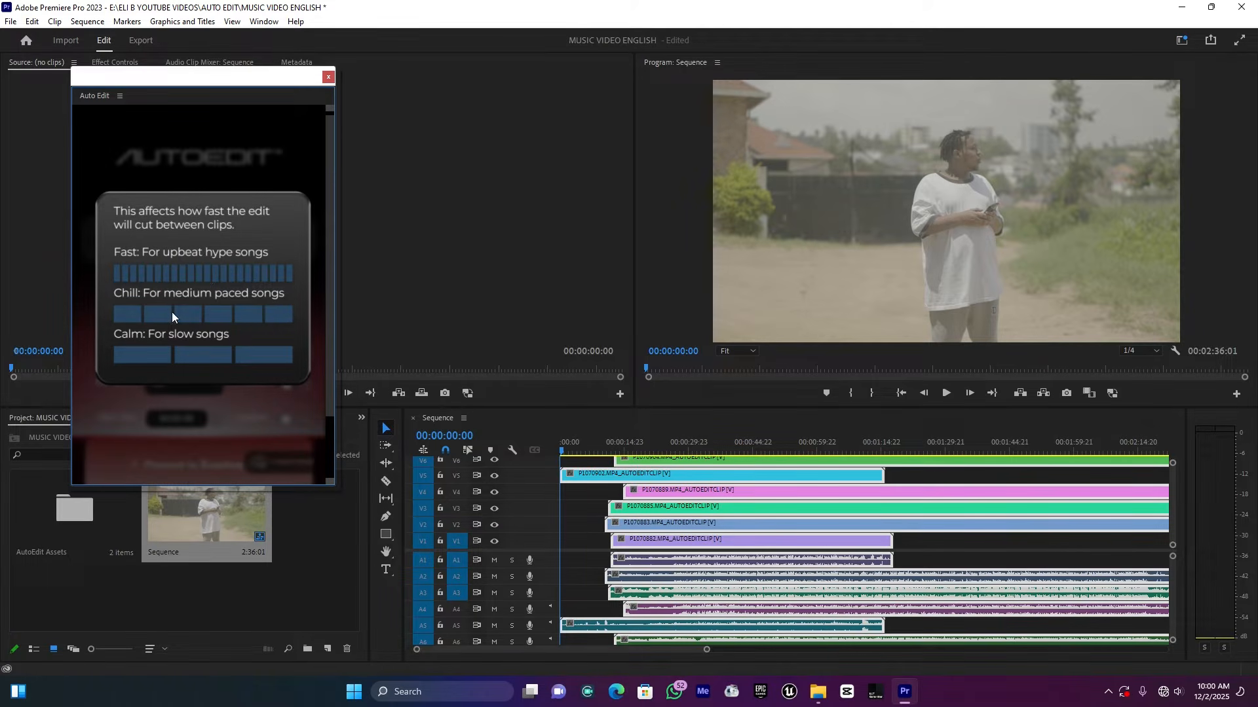
click(127, 150)
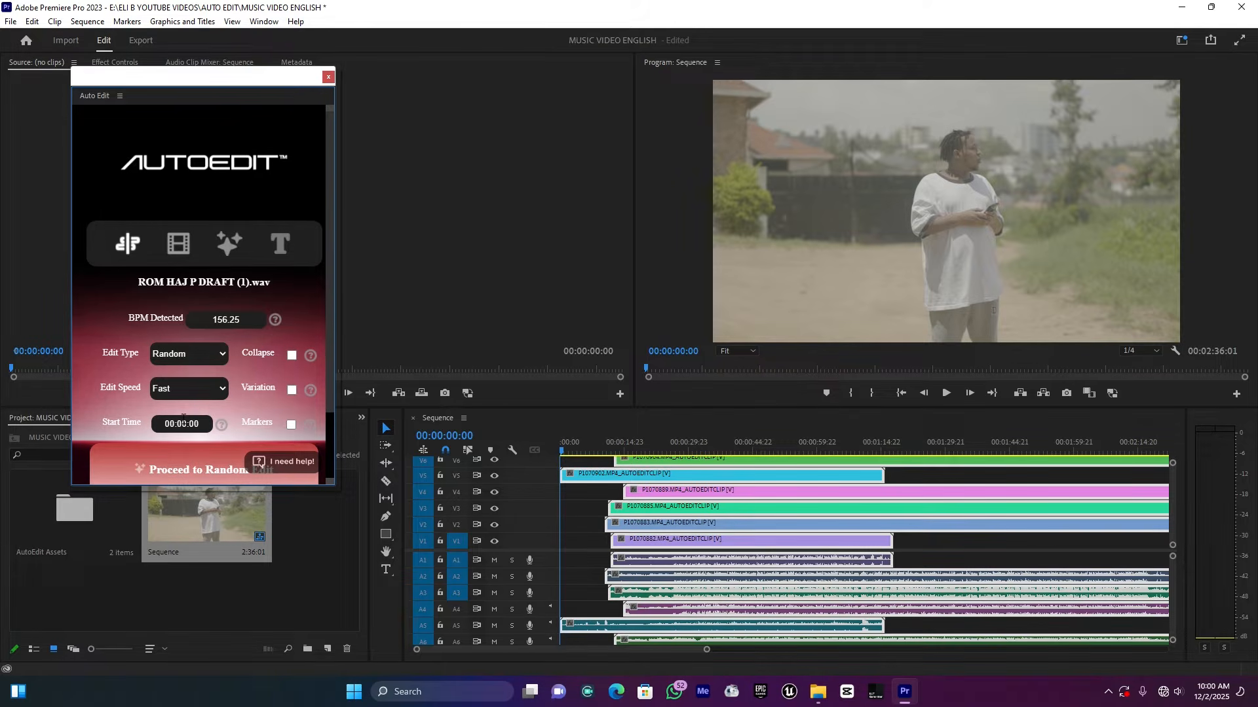
scroll(183, 417, down, 2)
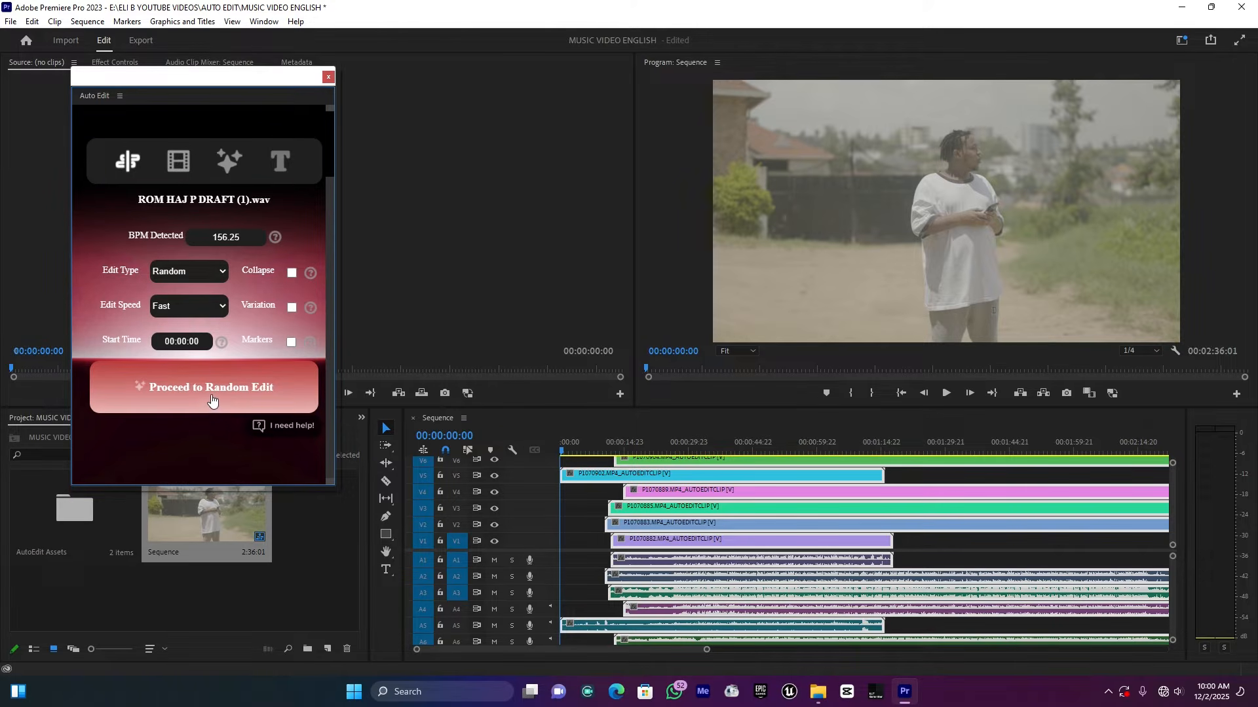
click(216, 394)
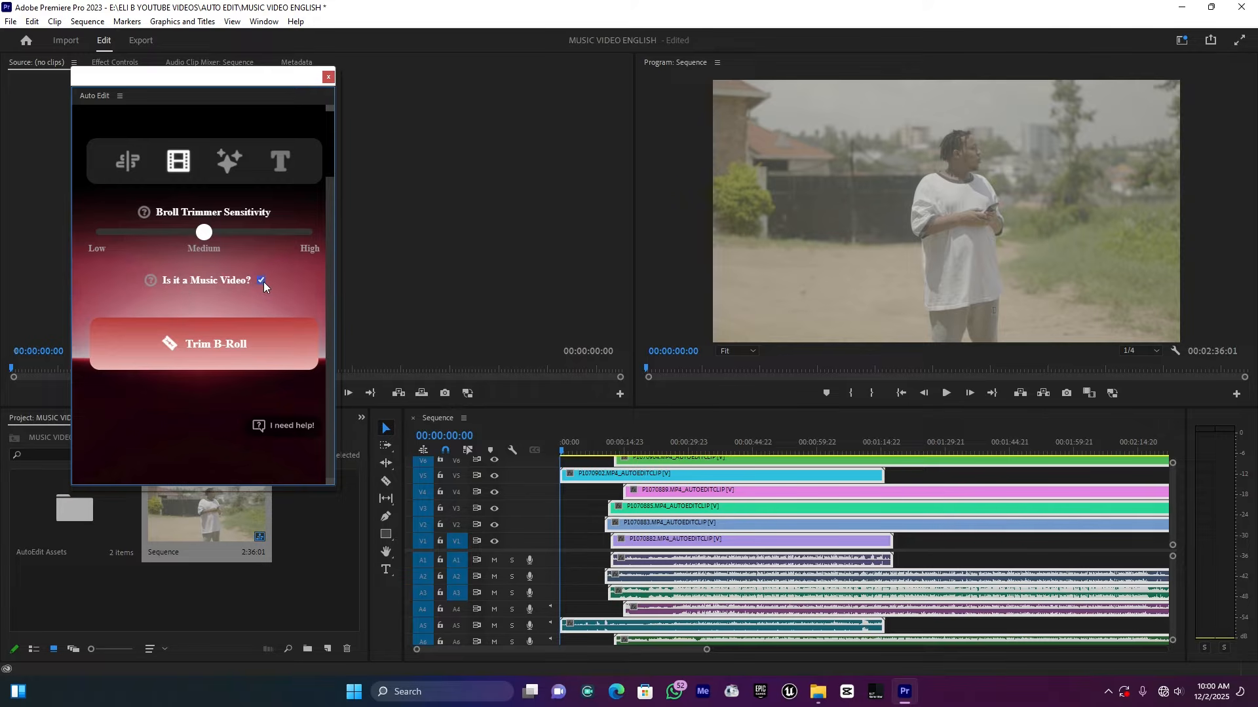
Set the Broll Trimmer Sensitivity slightly below Medium and trim the B-roll as a music video.
click(200, 233)
drag(201, 238, 180, 244)
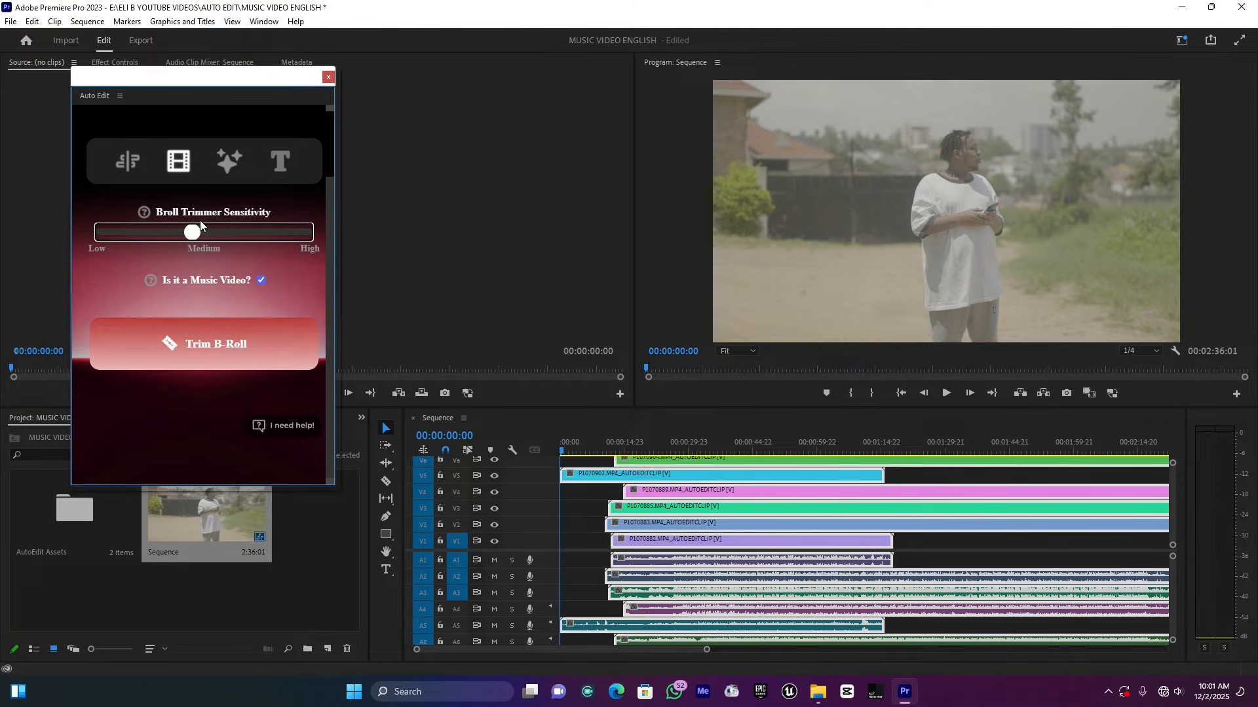
click(218, 347)
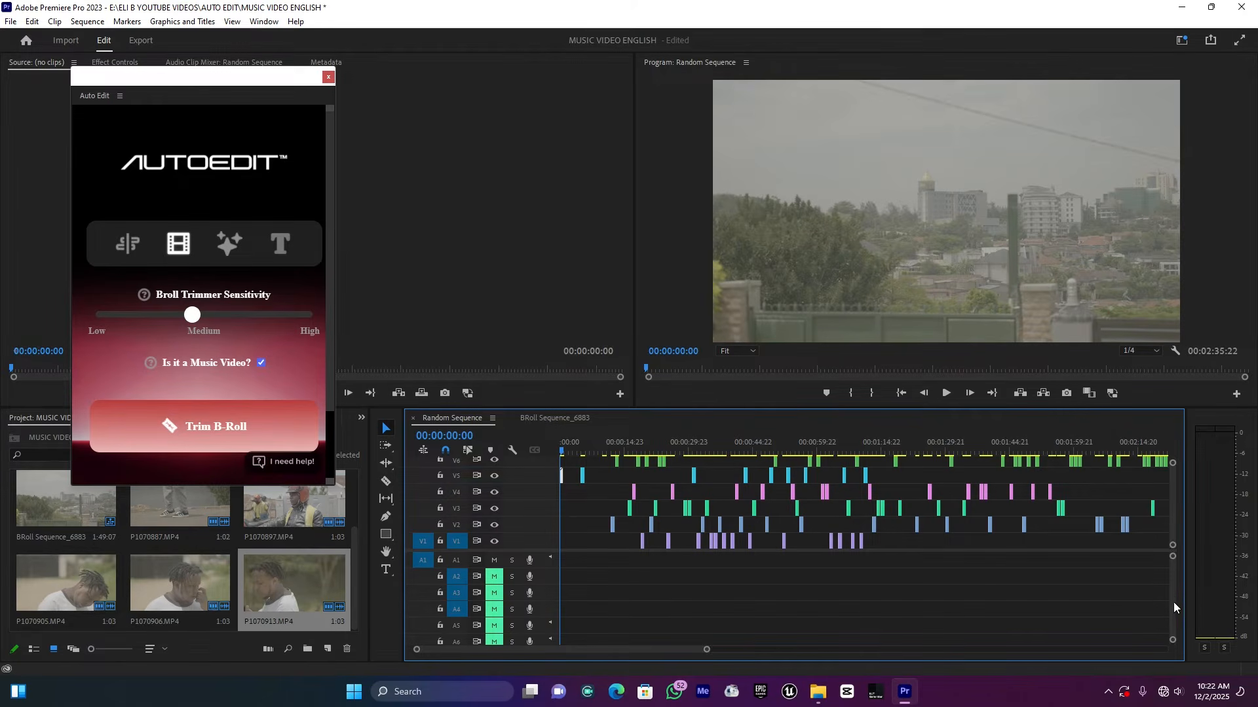
Delete all video and audio clips that lie entirely before the start of the song in the Random Sequence.
scroll(1172, 590, down, 3)
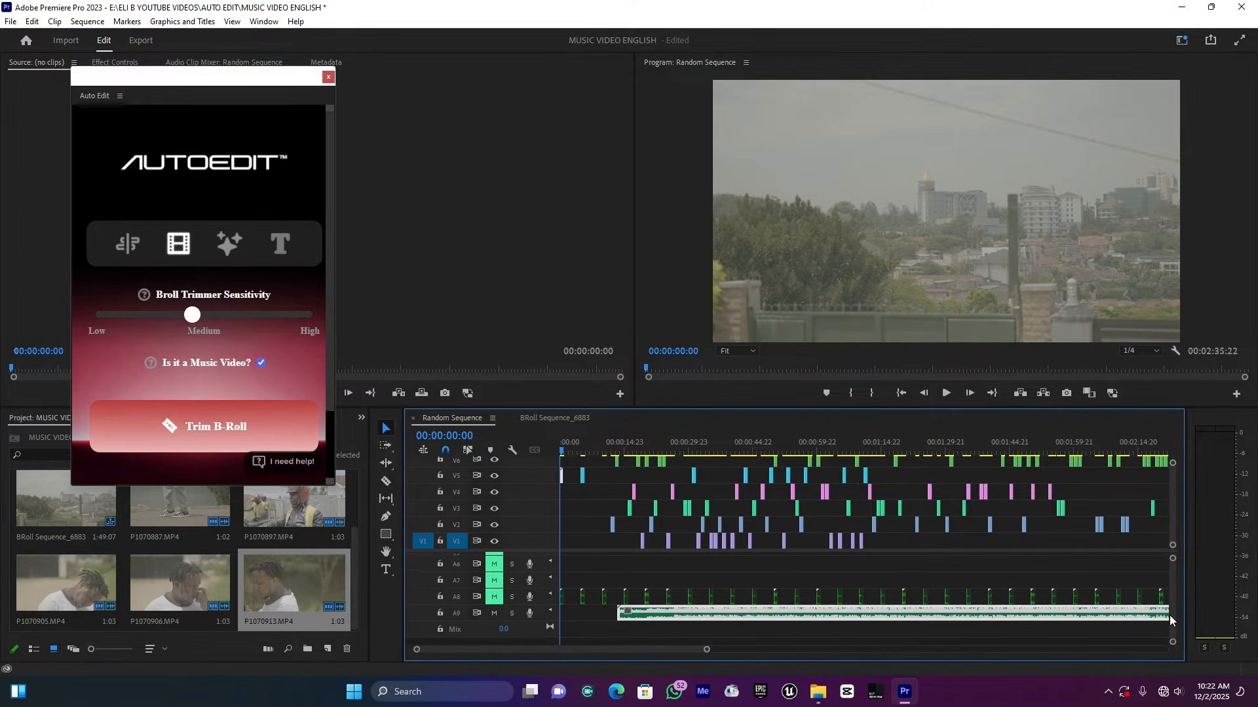
click(621, 438)
click(620, 436)
drag(706, 650, 598, 650)
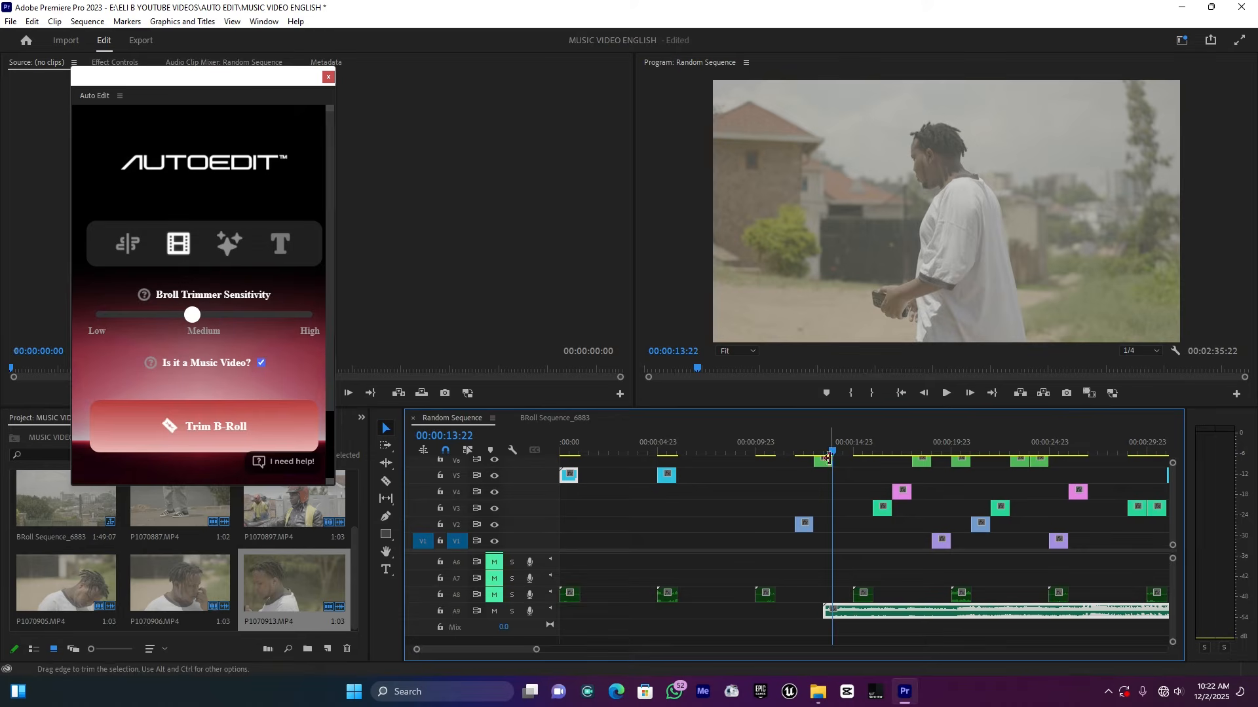
drag(784, 627, 560, 459)
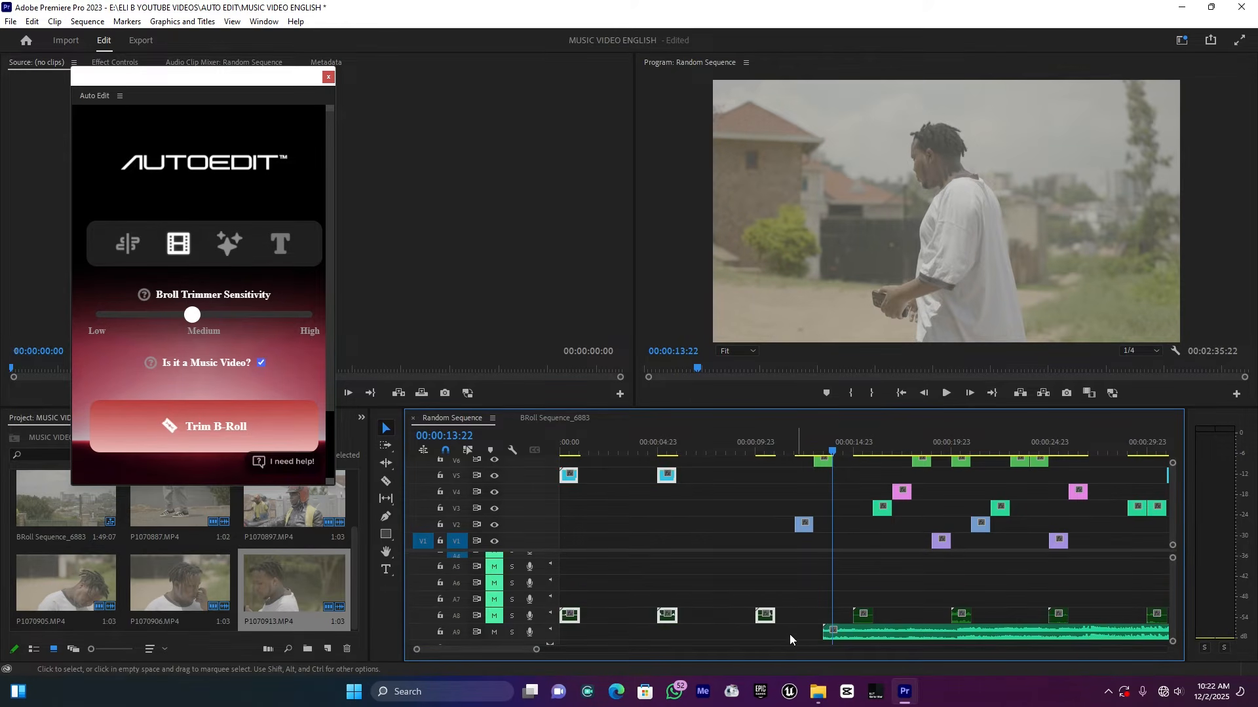
key(grave)
drag(261, 83, 929, 226)
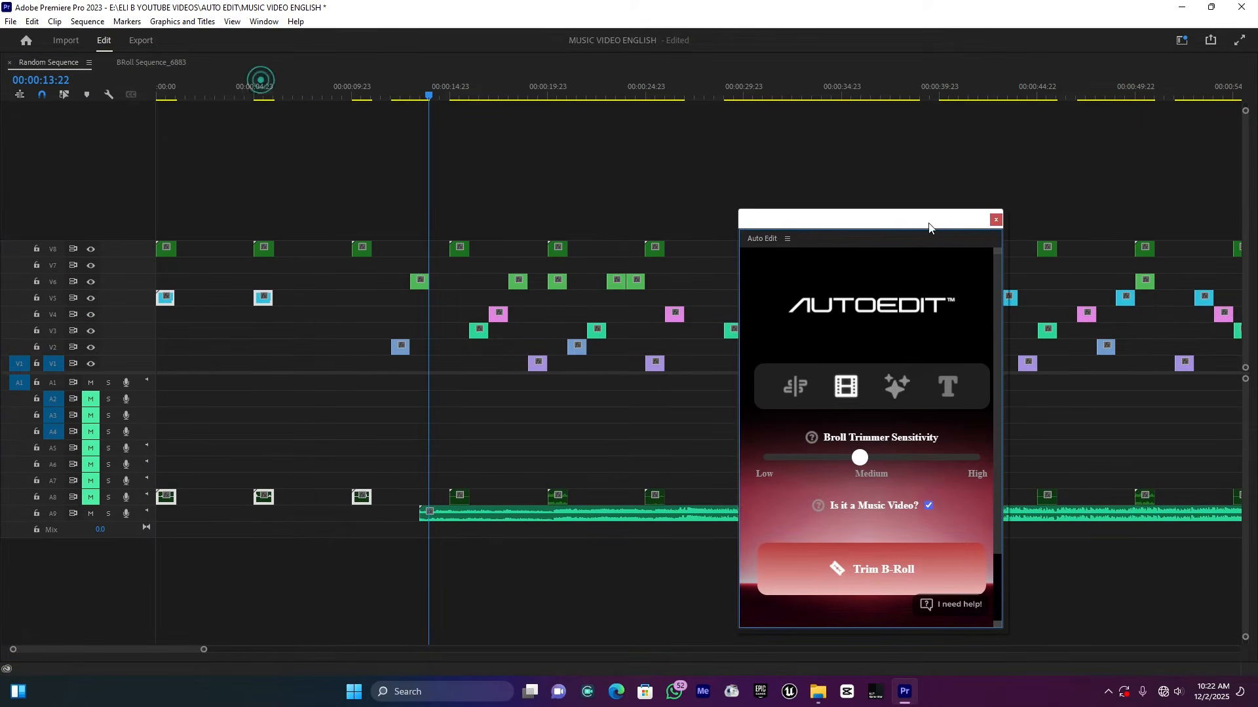
drag(393, 188, 66, 521)
key(Delete)
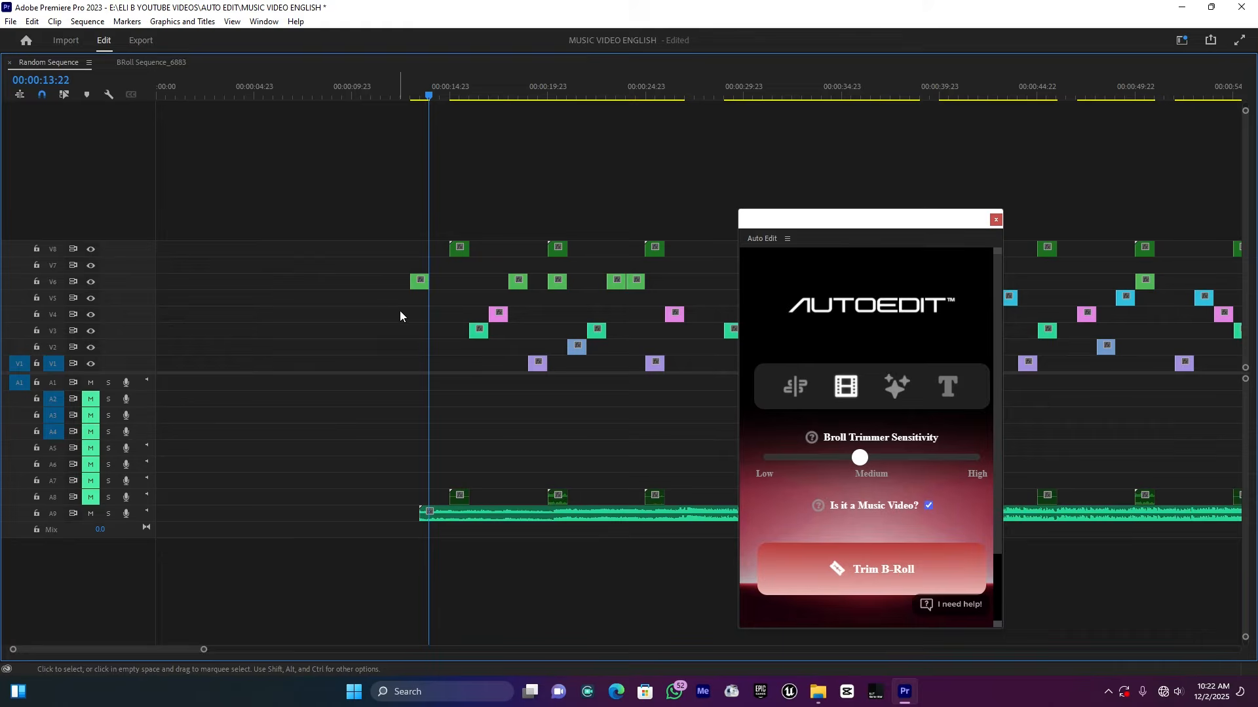
Trim the start of the first V6 clip to the song's beginning and ripple delete the empty gap before it.
click(427, 284)
click(430, 284)
drag(404, 281, 420, 282)
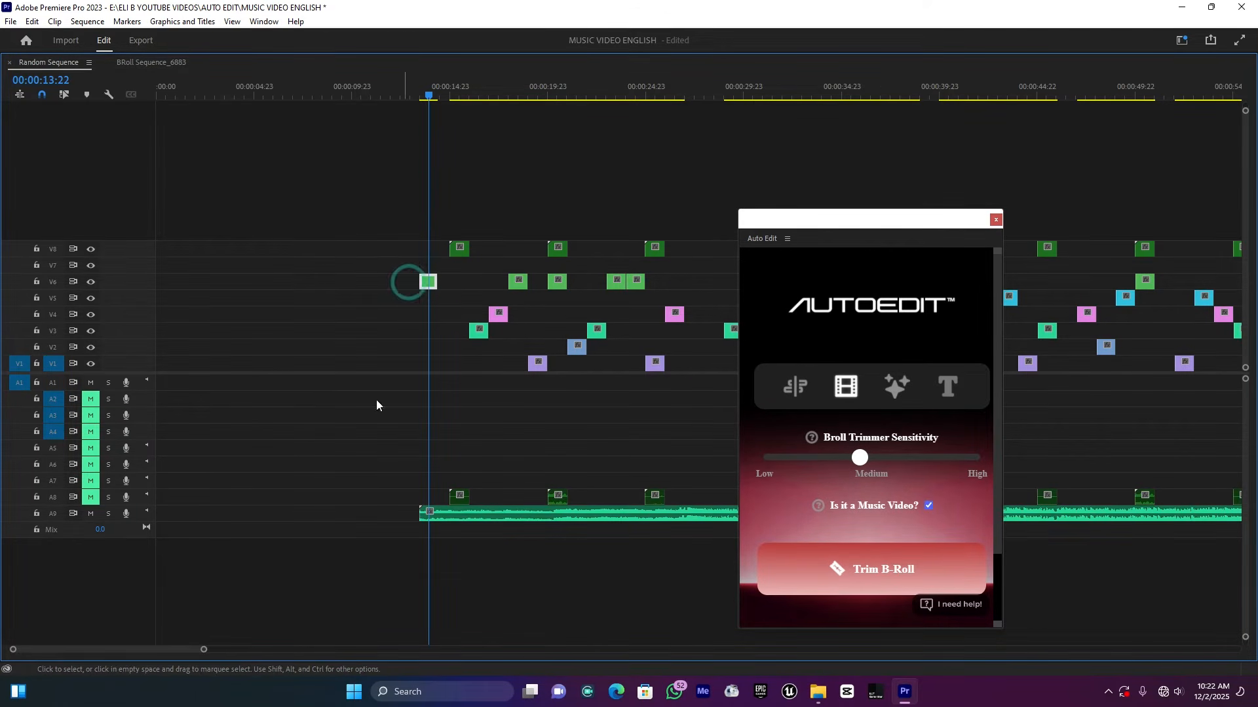
right_click(376, 522)
click(393, 526)
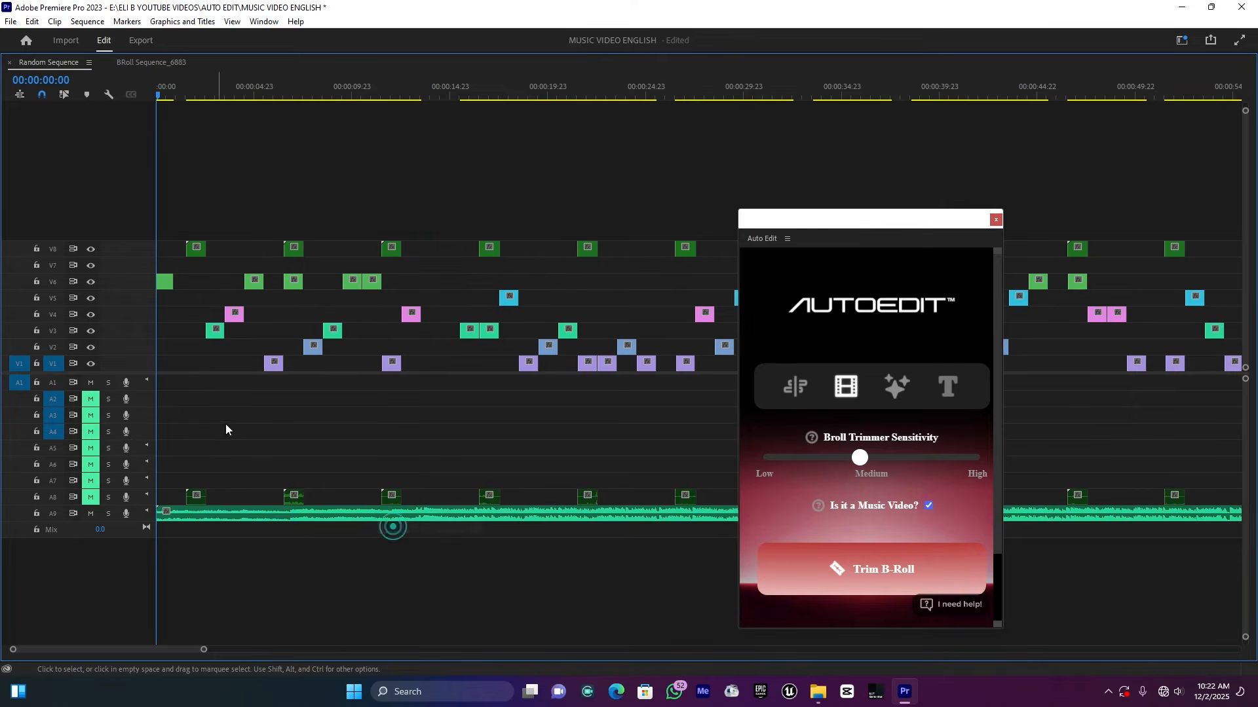
Restore the full workspace and play the Random Sequence from its start and again from a later point to review the automatic cuts.
key(grave)
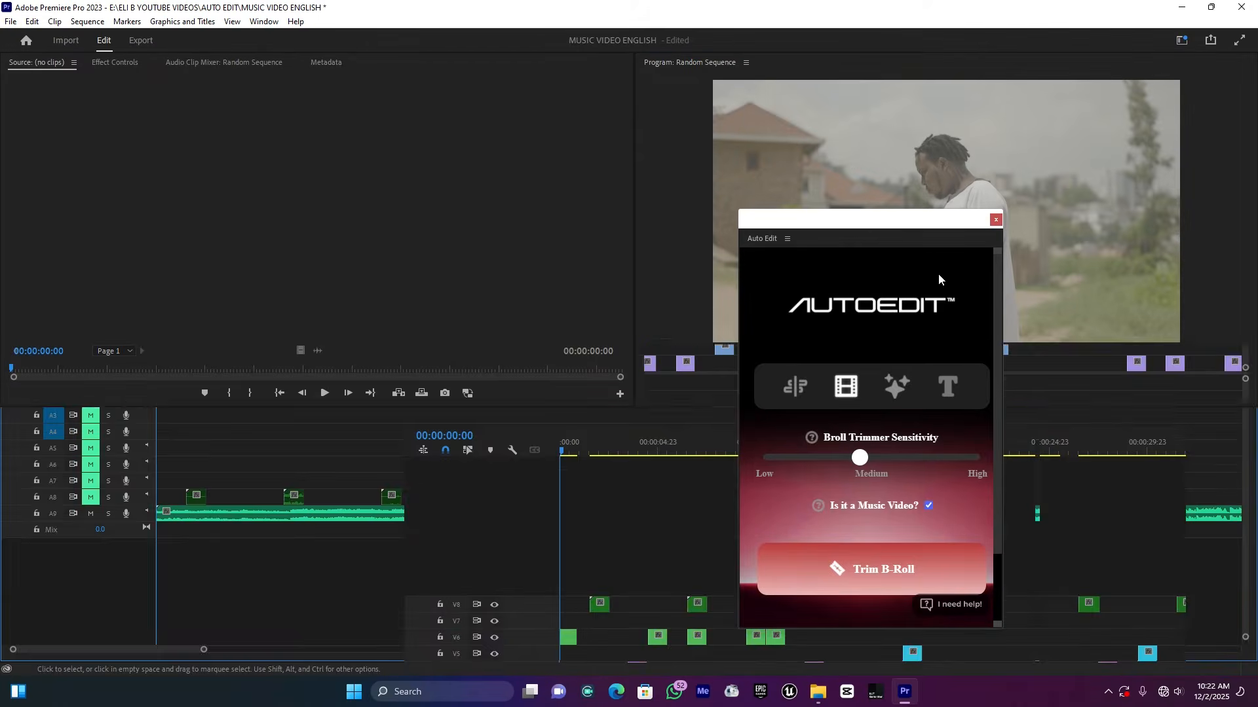
drag(841, 229, 150, 224)
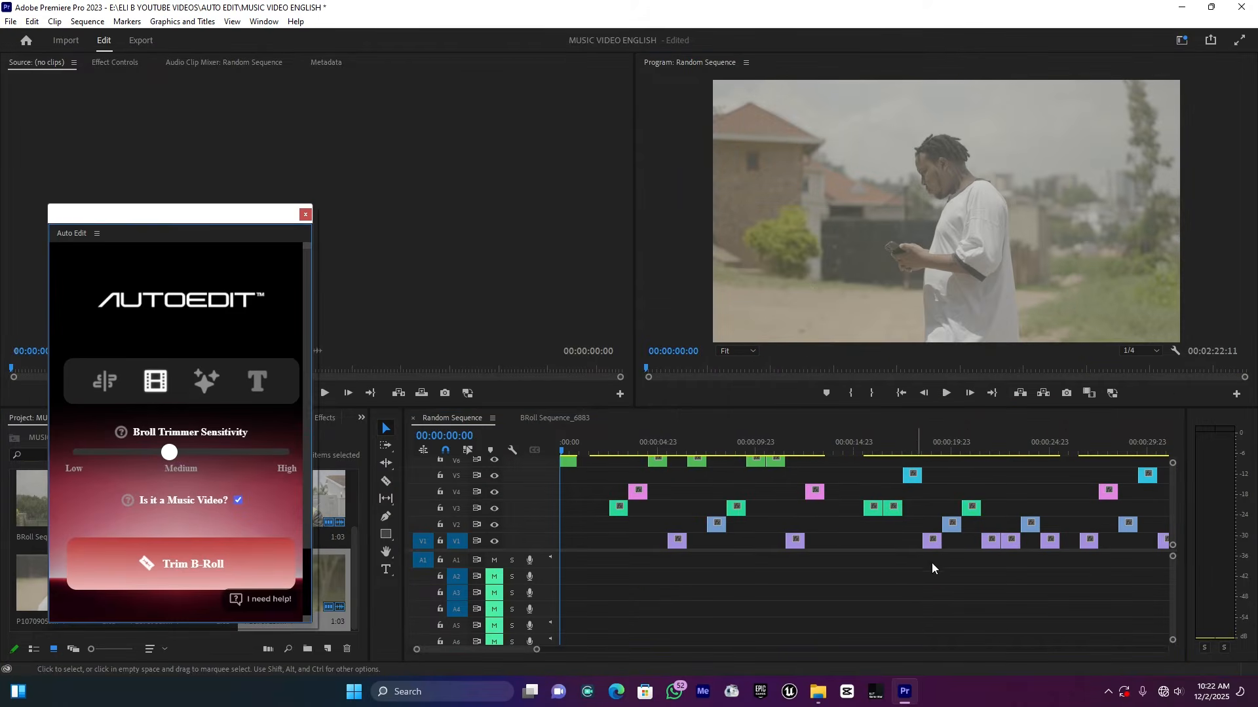
click(1173, 587)
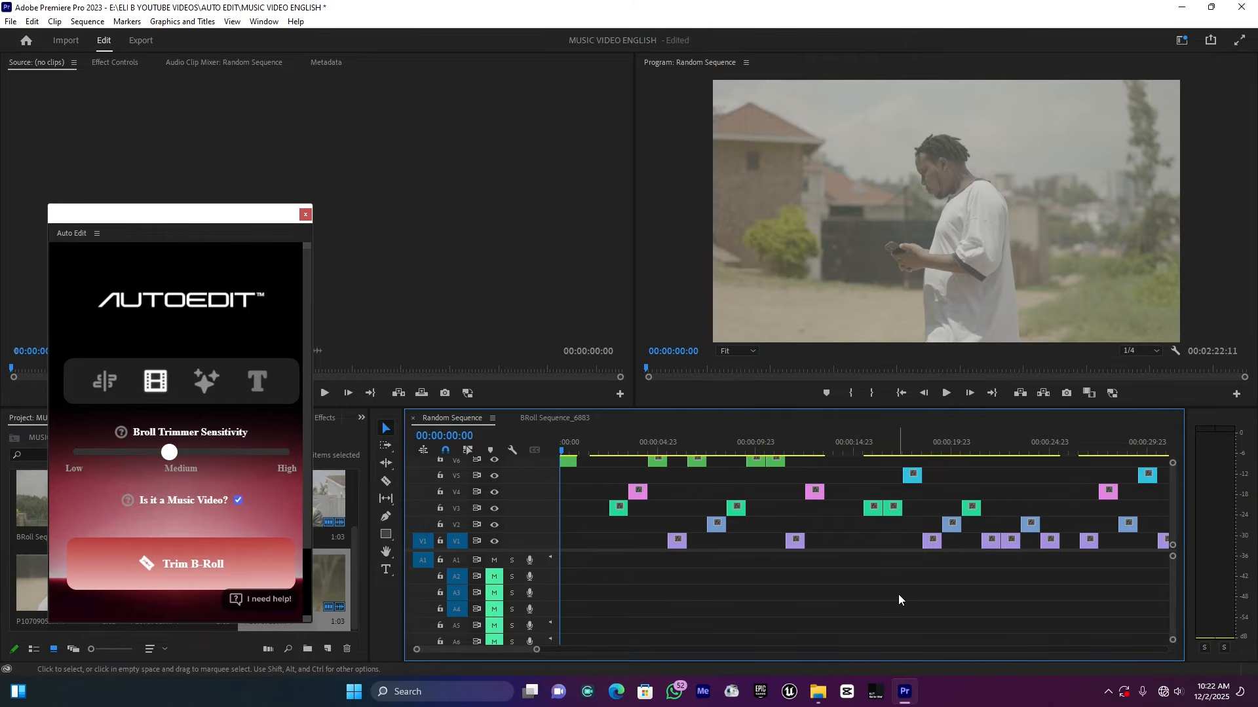
key(space)
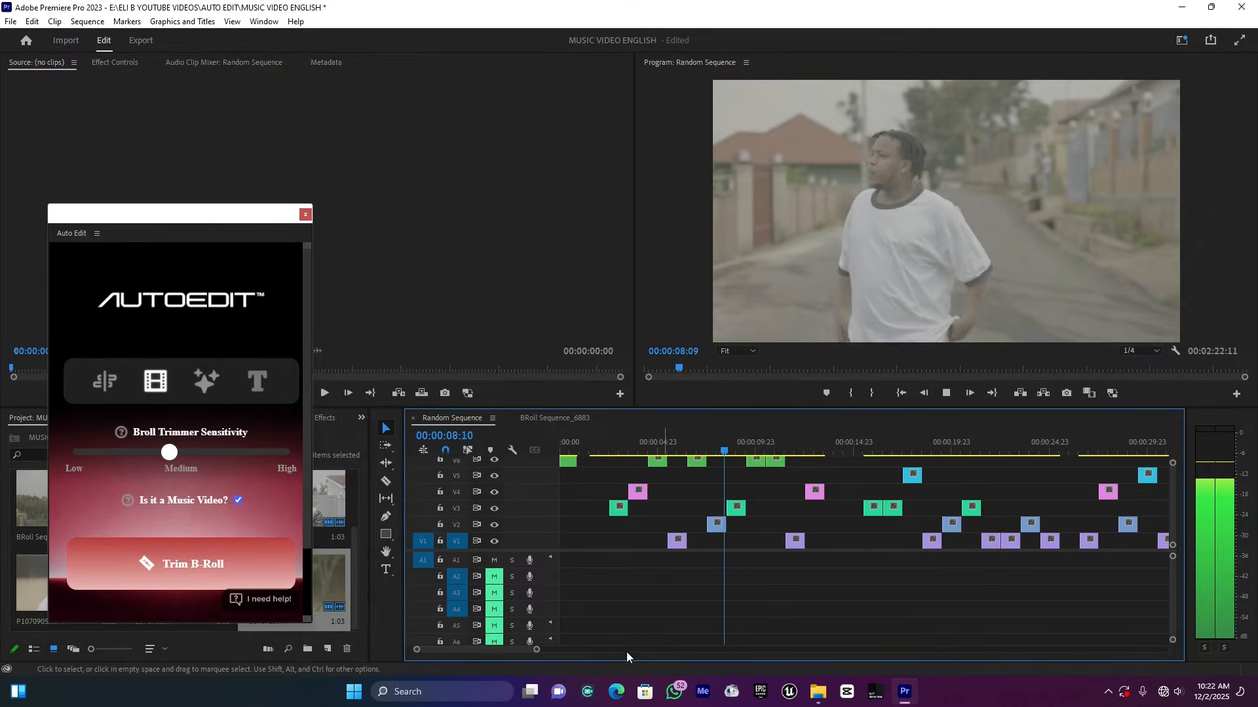
drag(534, 650, 551, 650)
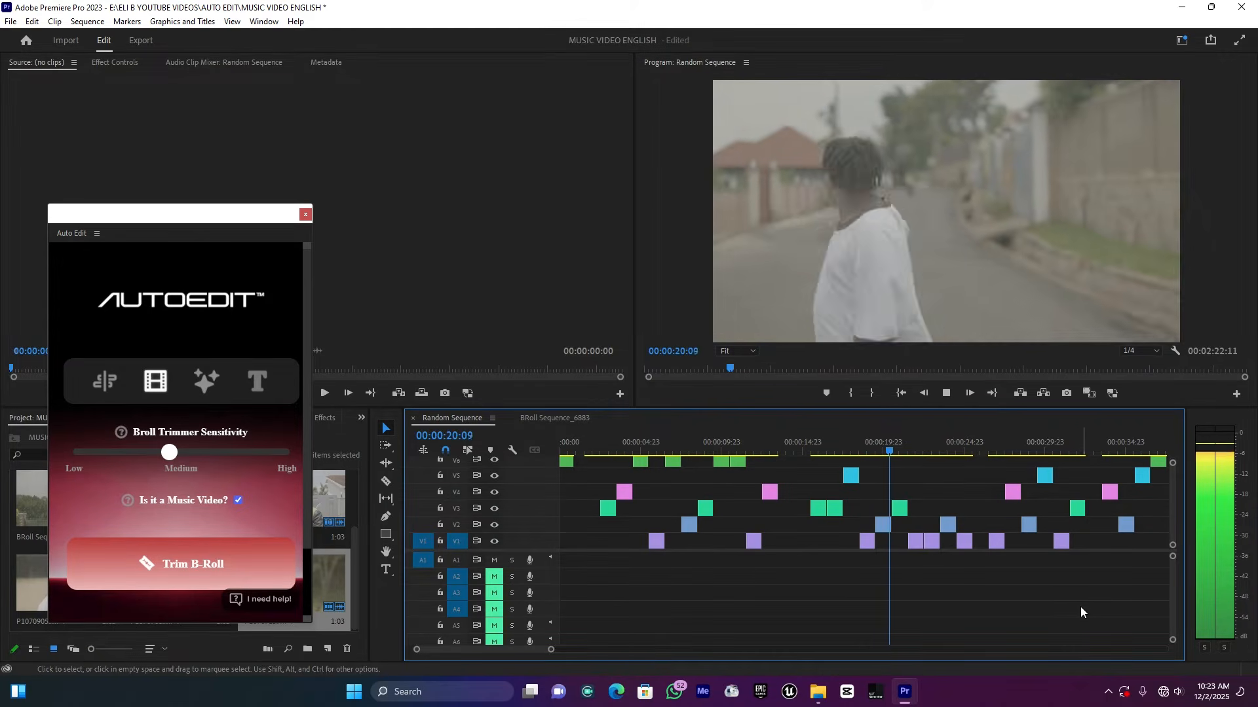
key(space)
drag(525, 651, 547, 654)
click(791, 440)
key(space)
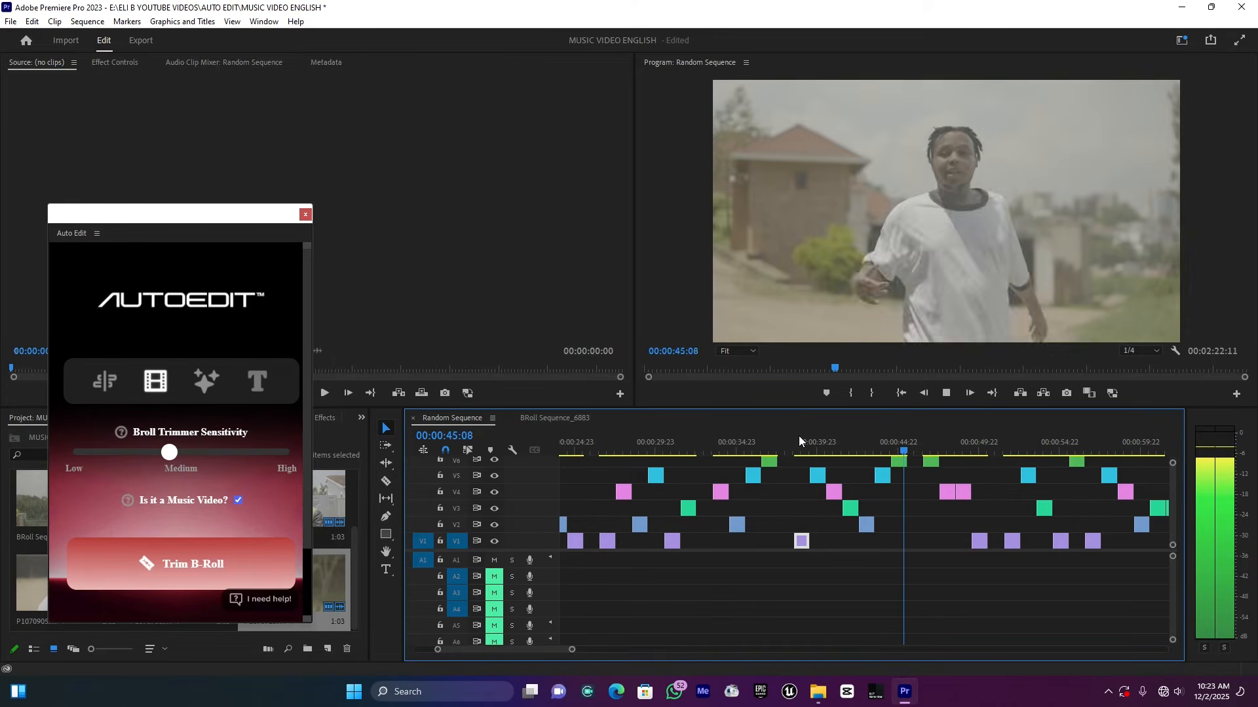
key(space)
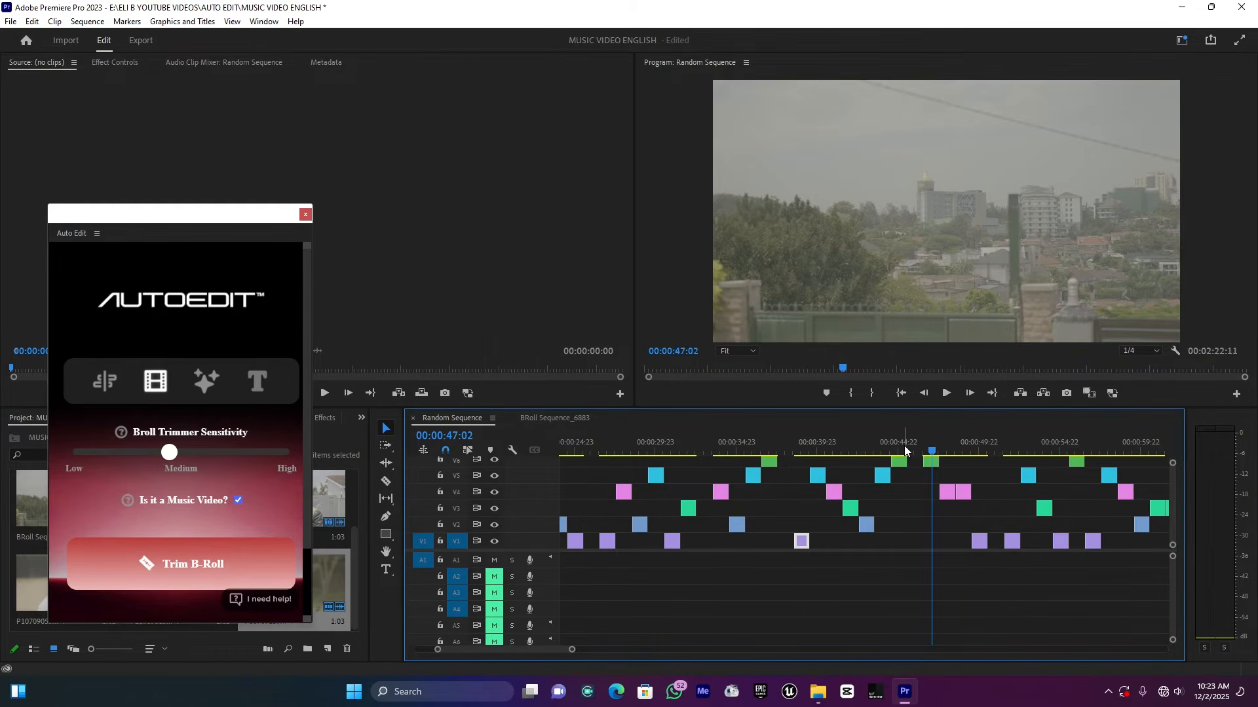
Fill the gap at 00:00:13:13 by extending the V1 clip P1070882 to the next clip and lengthening the preceding V4 clip partway.
drag(552, 651, 521, 651)
drag(776, 441, 780, 438)
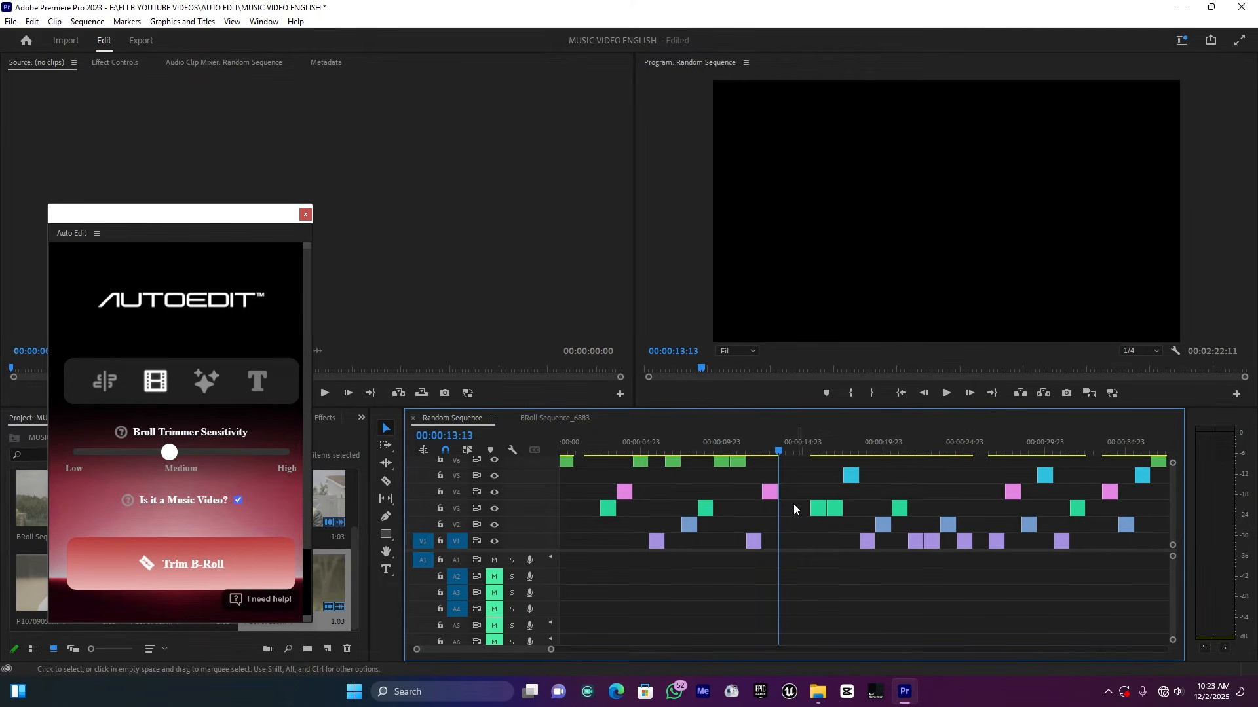
drag(778, 492, 799, 496)
drag(765, 541, 809, 541)
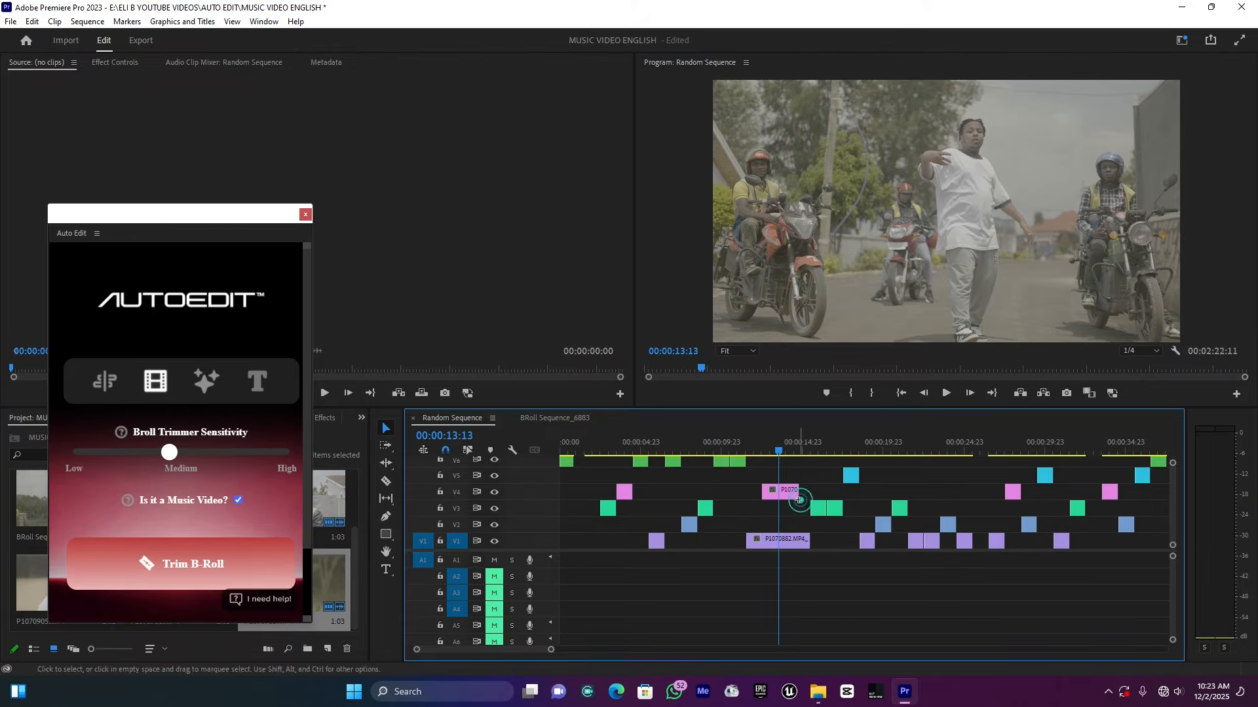
drag(803, 492, 796, 501)
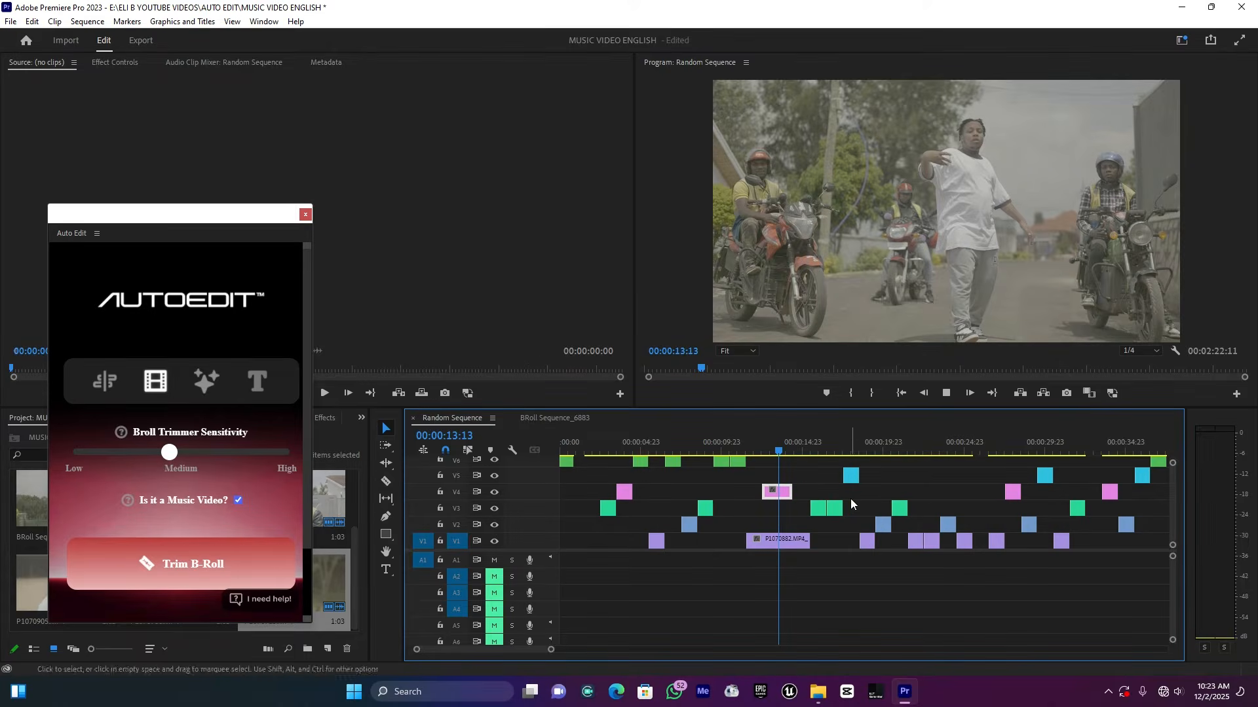
Play the sequence from 00:00:13:13 to check the filled gap and the cuts that follow.
key(space)
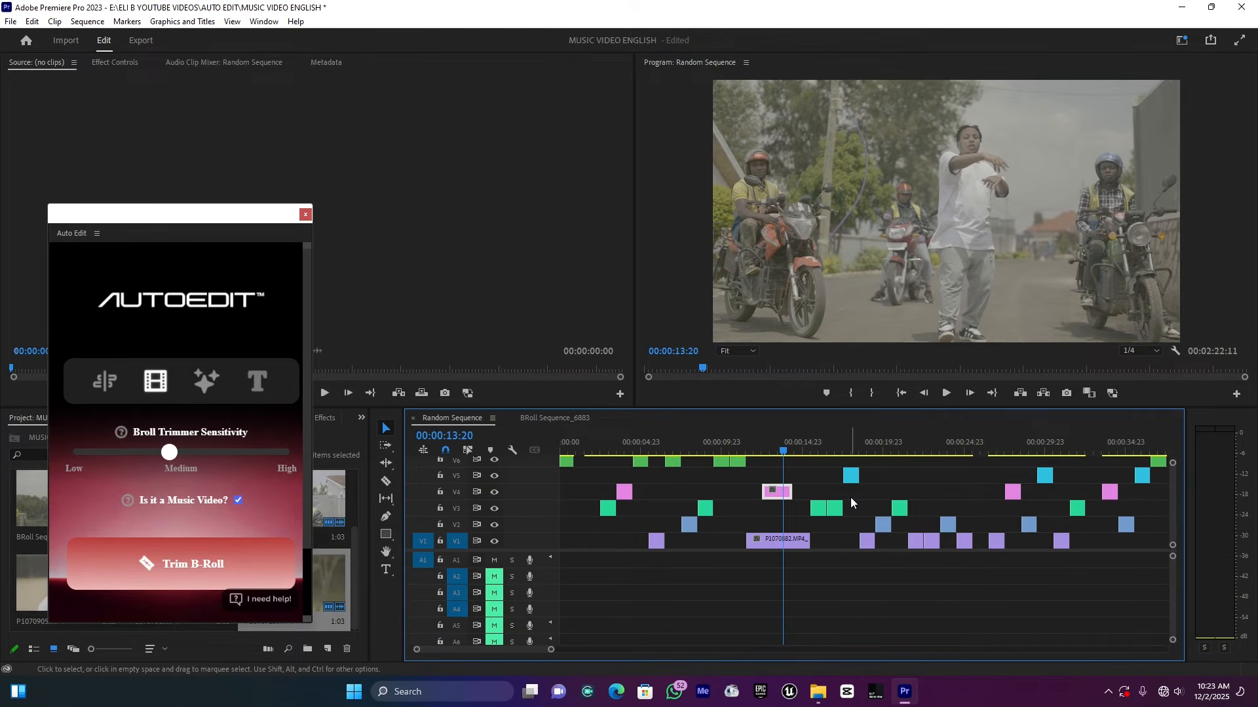
key(space)
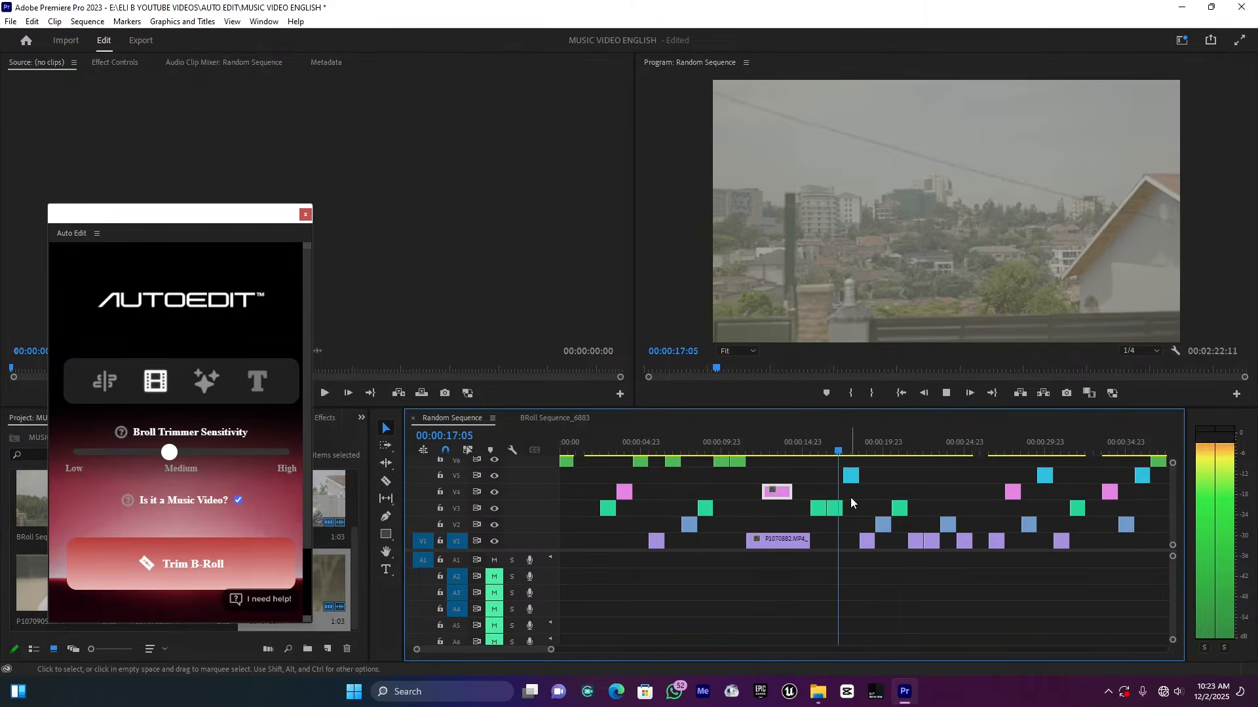
key(space)
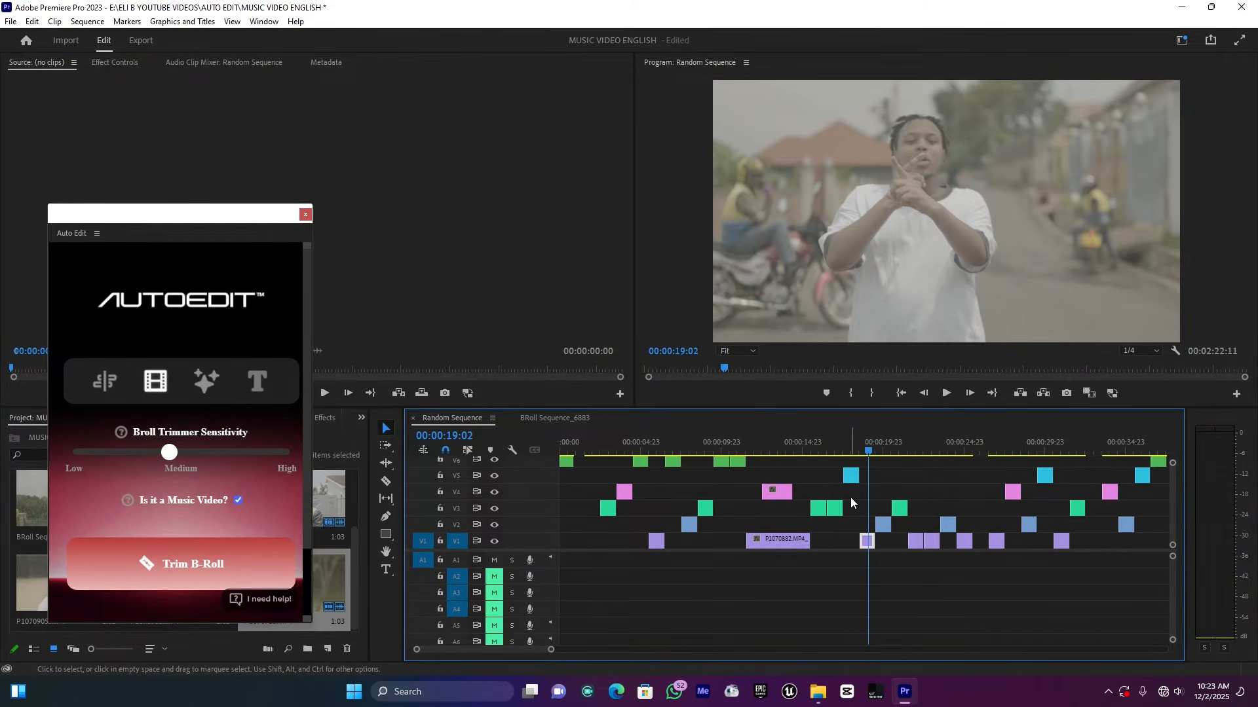
key(space)
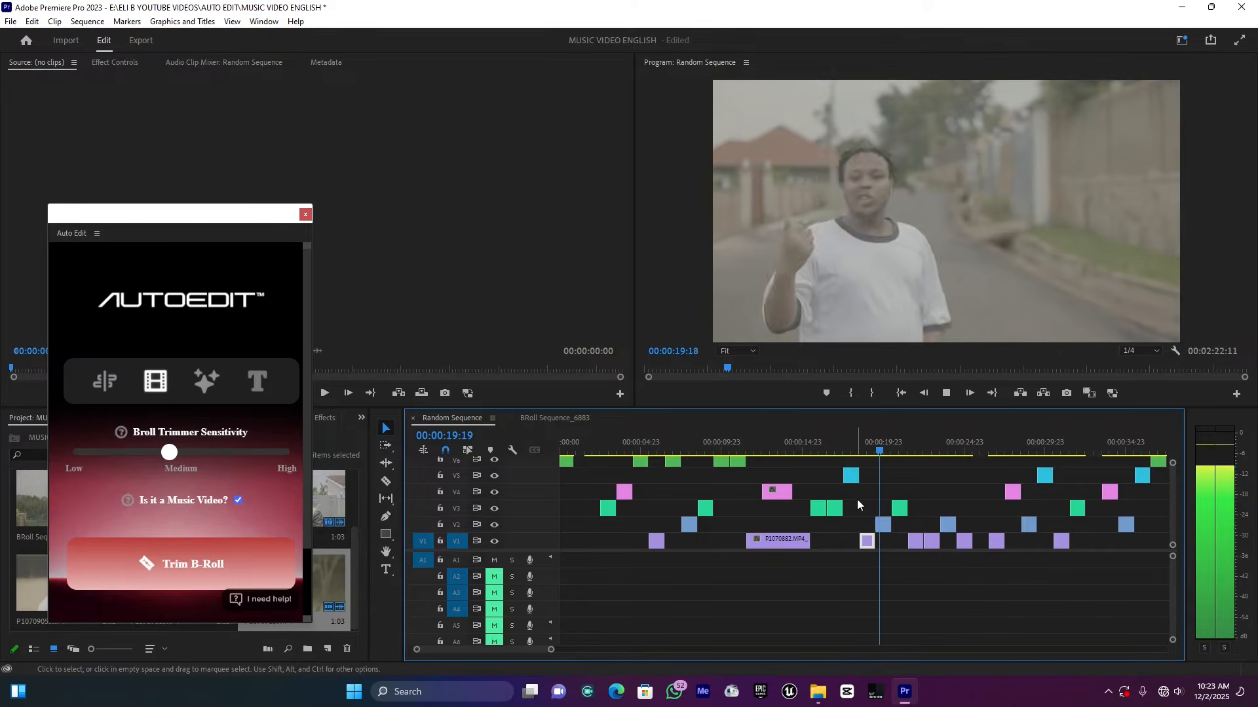
key(space)
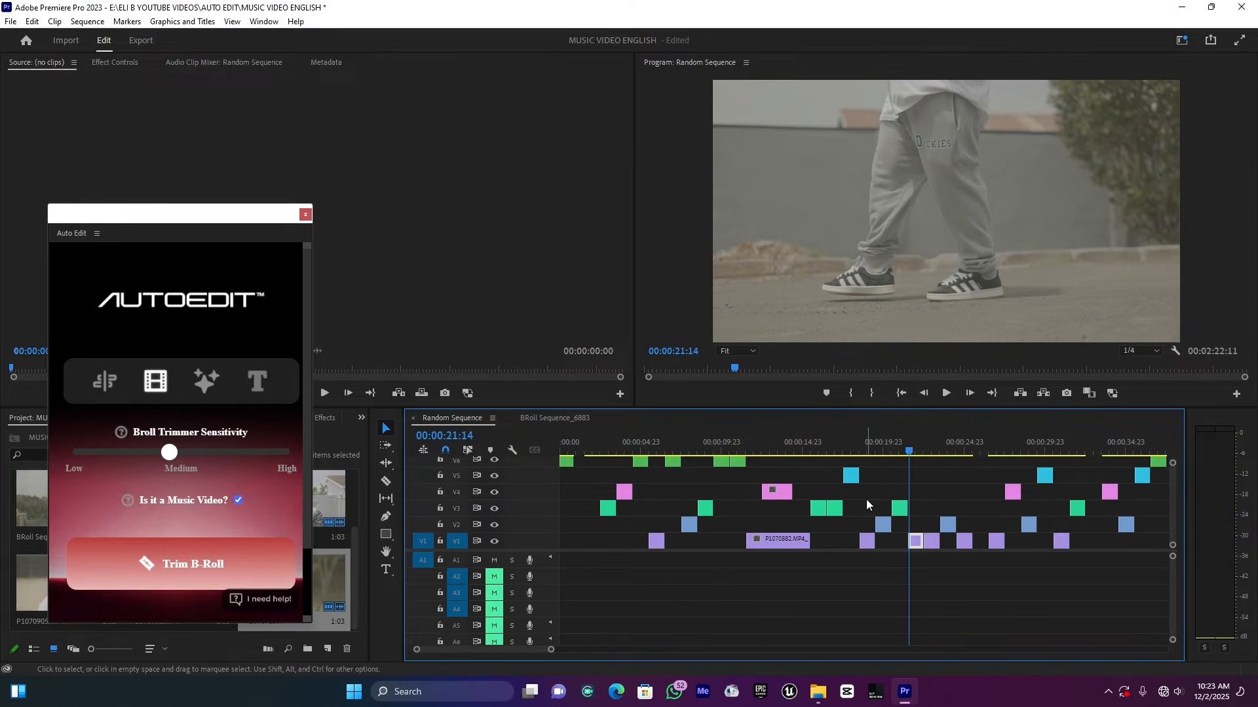
Examine the B-roll clips on track V8, playing short passages around several of them.
scroll(1175, 514, up, 3)
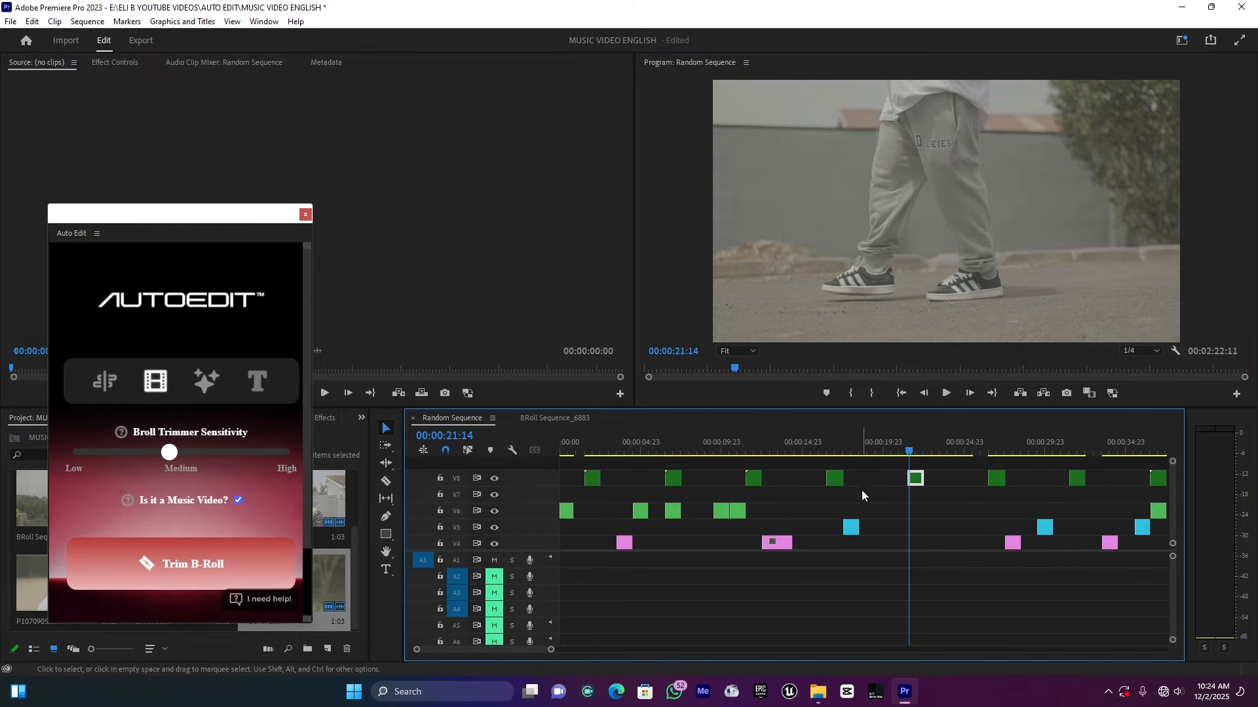
drag(550, 650, 567, 650)
key(space)
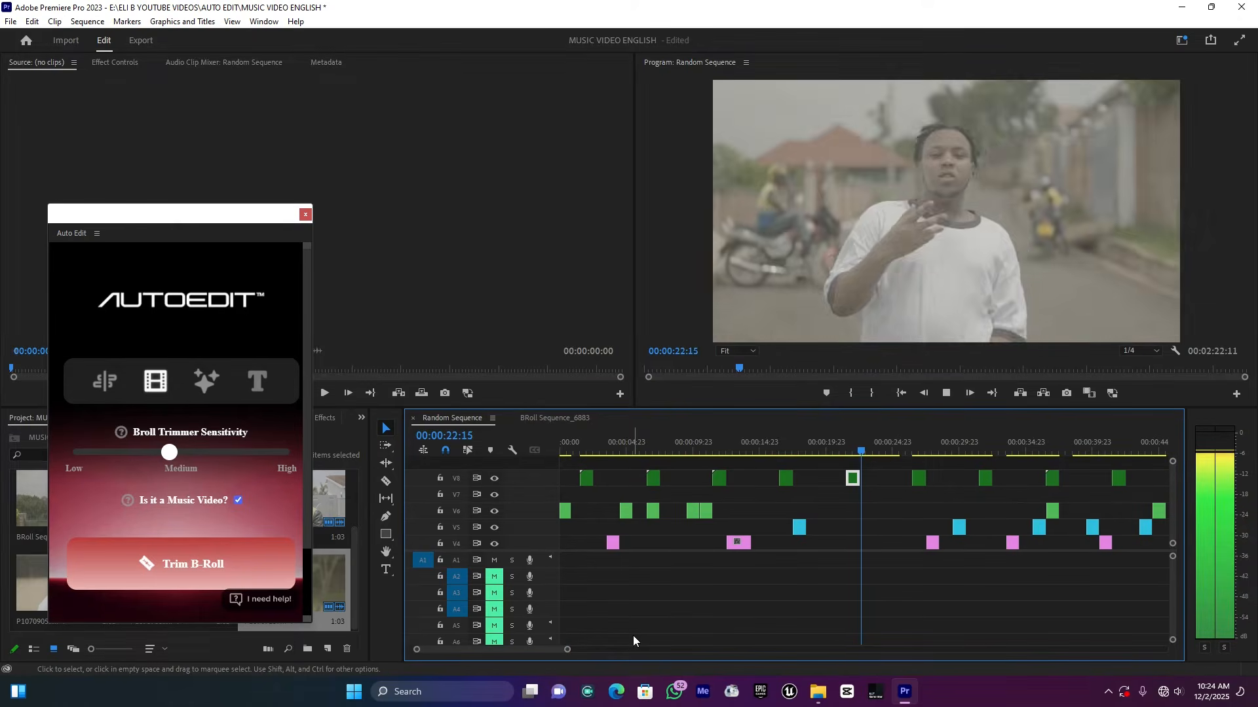
key(space)
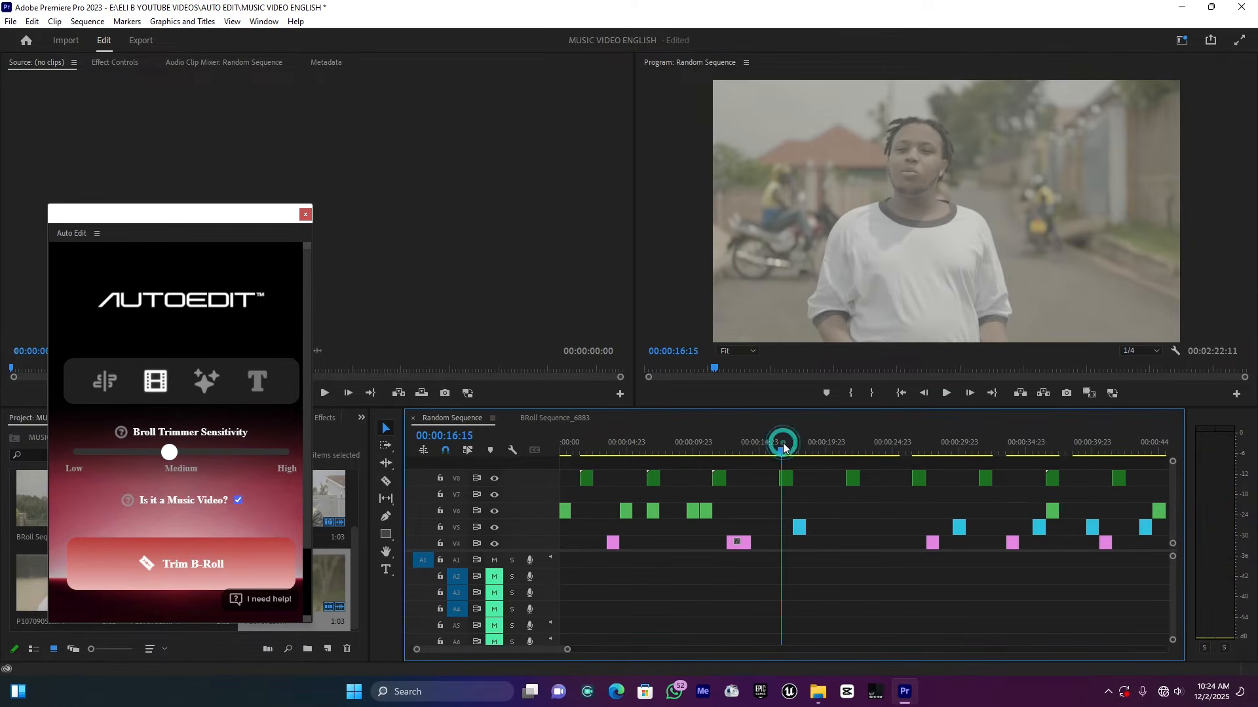
key(space)
key(space)
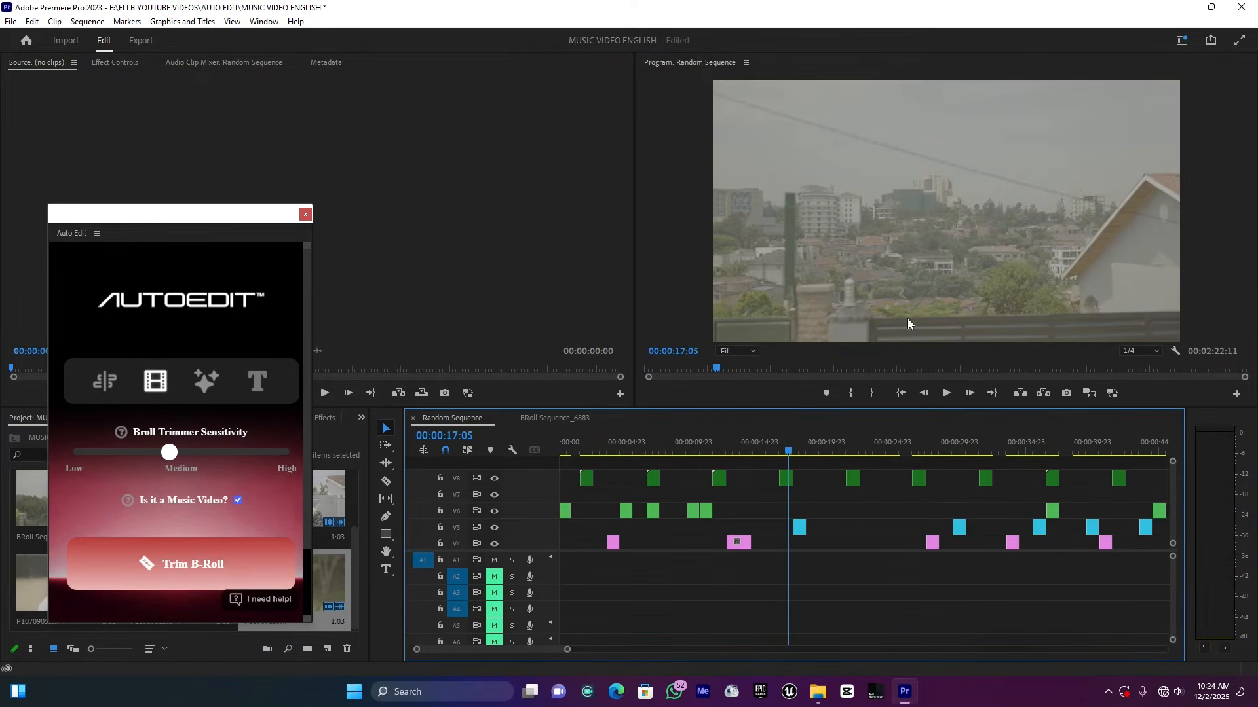
click(916, 452)
key(space)
key(space)
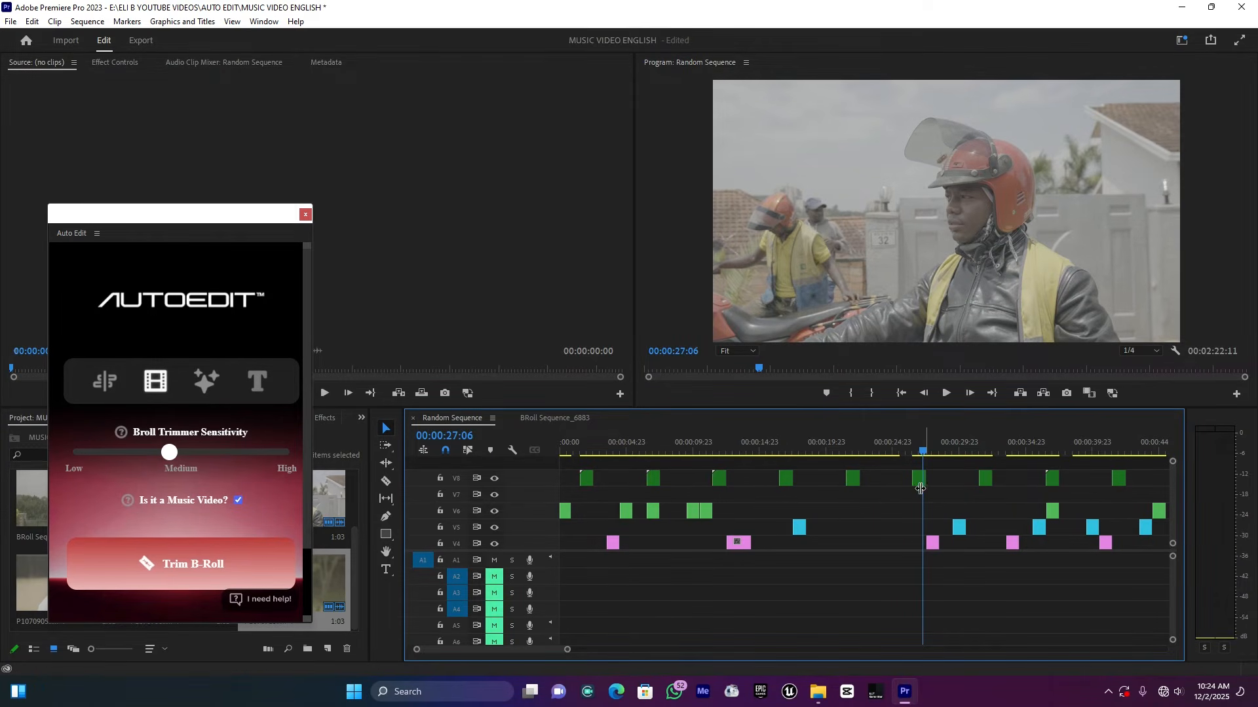
drag(567, 649, 692, 646)
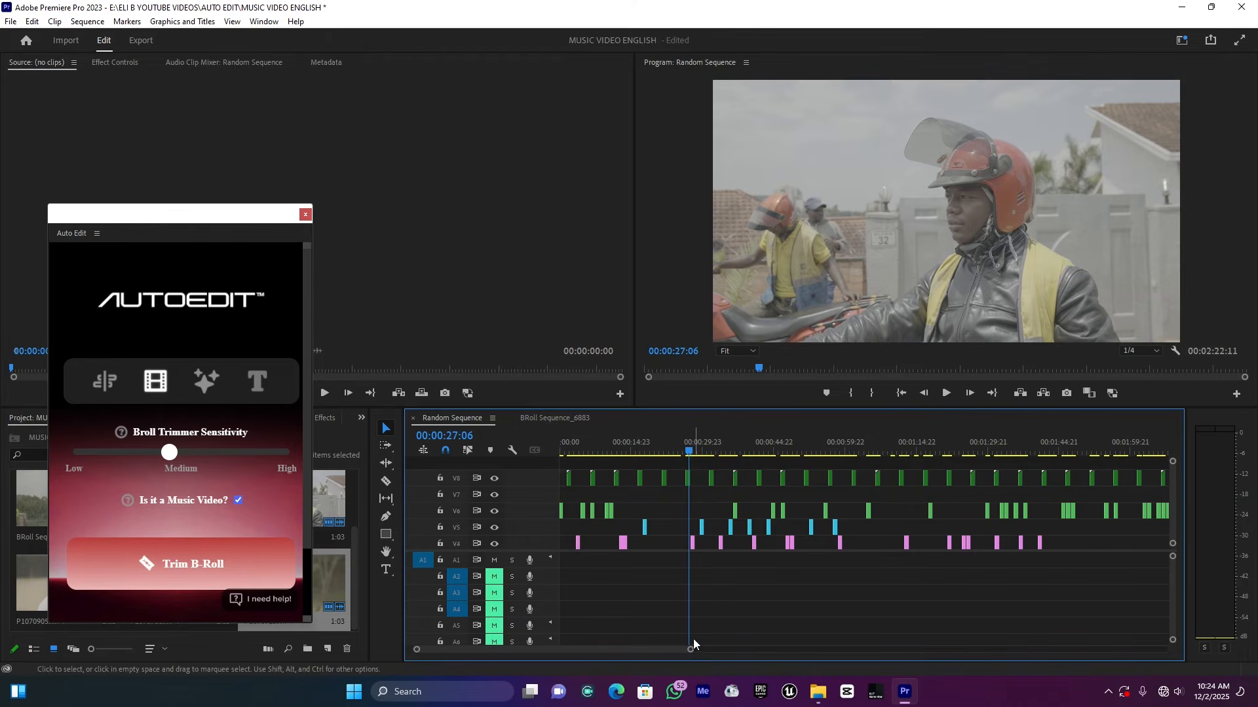
drag(681, 651, 598, 650)
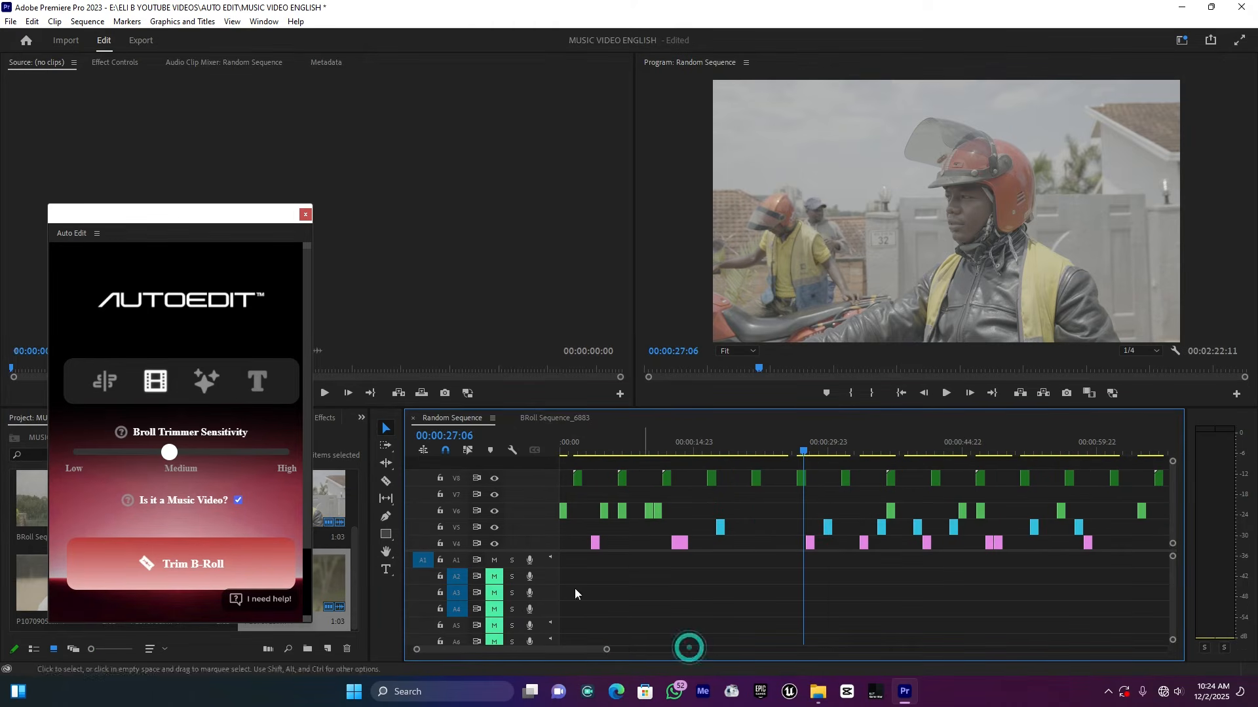
Open Auto Edit's manual visual effects settings and change the VFX type to Camera Shakes.
drag(191, 215, 291, 108)
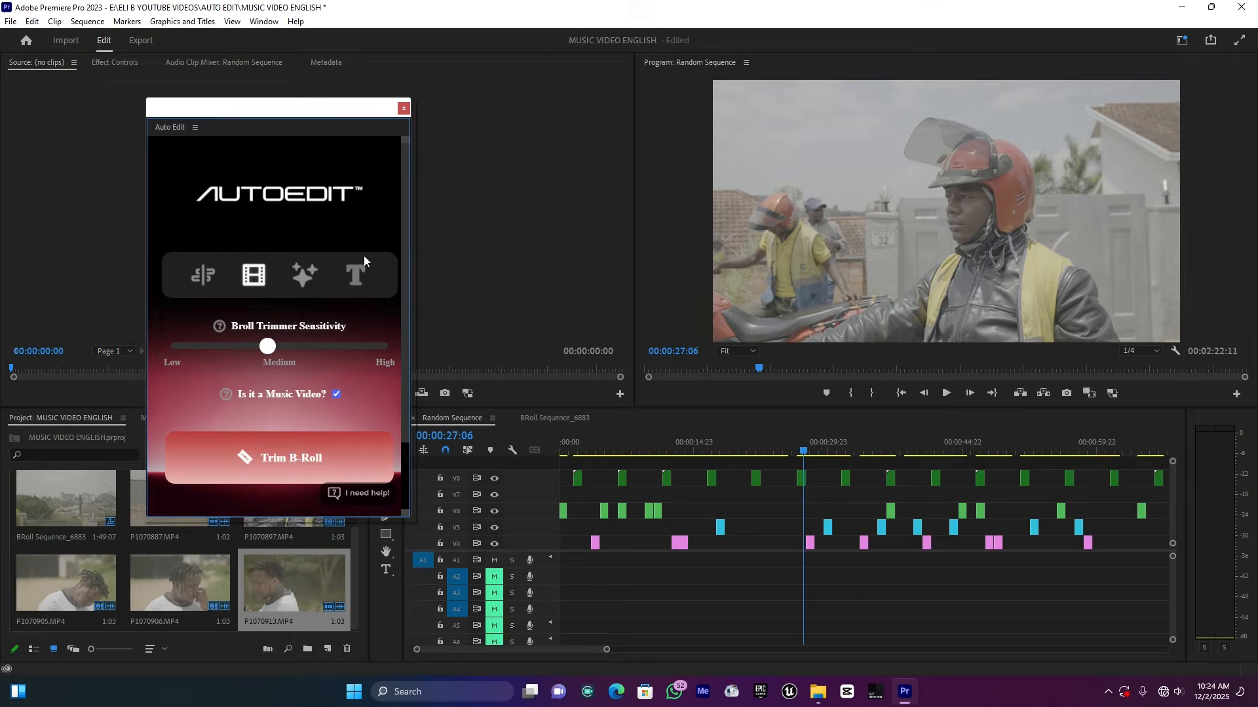
click(303, 276)
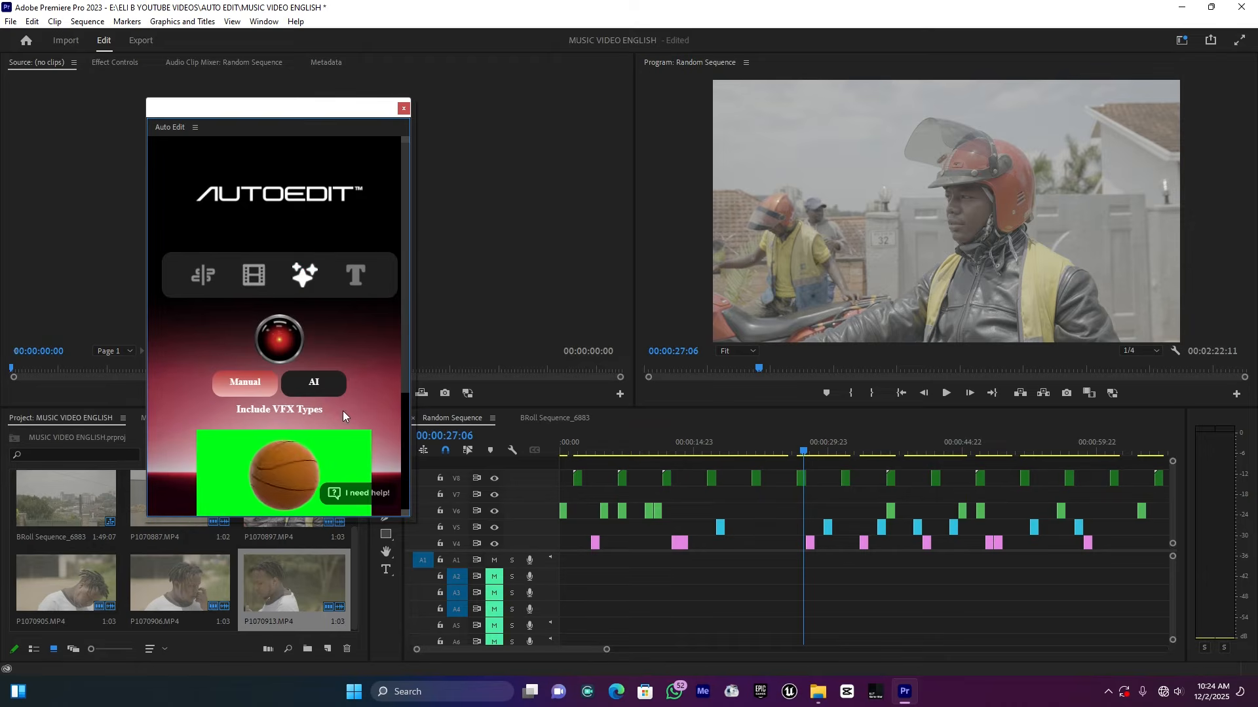
scroll(334, 410, down, 3)
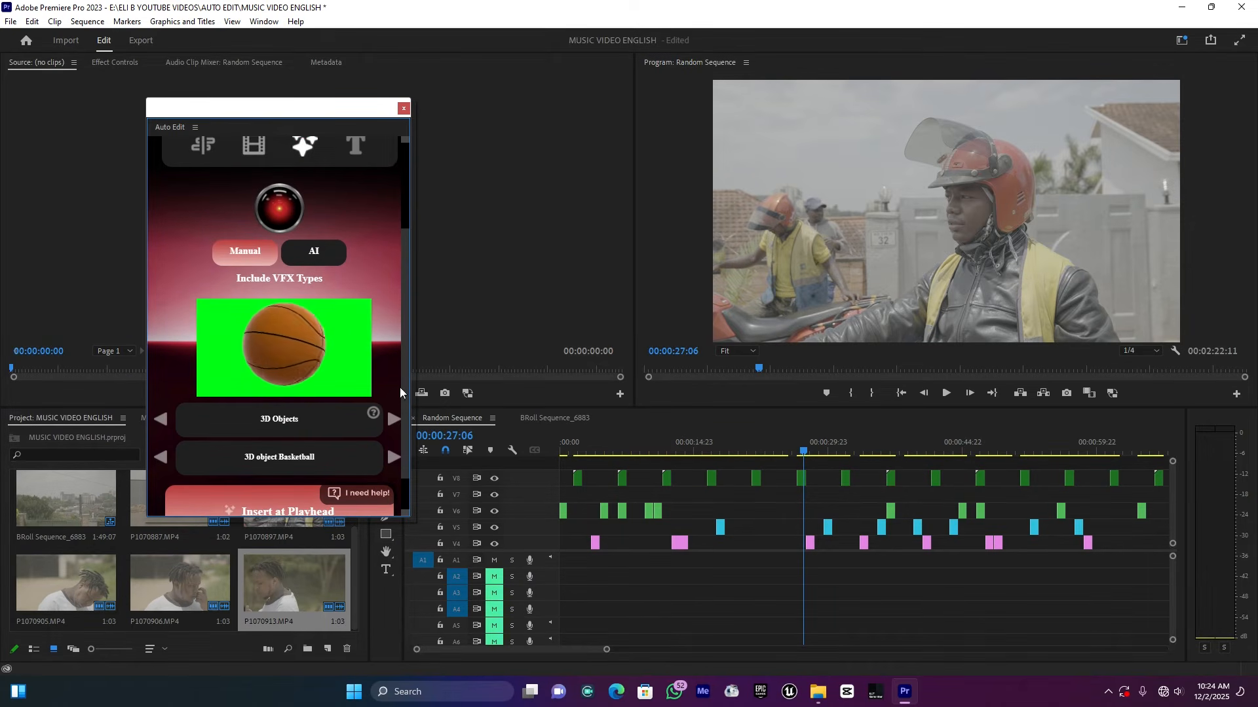
click(394, 419)
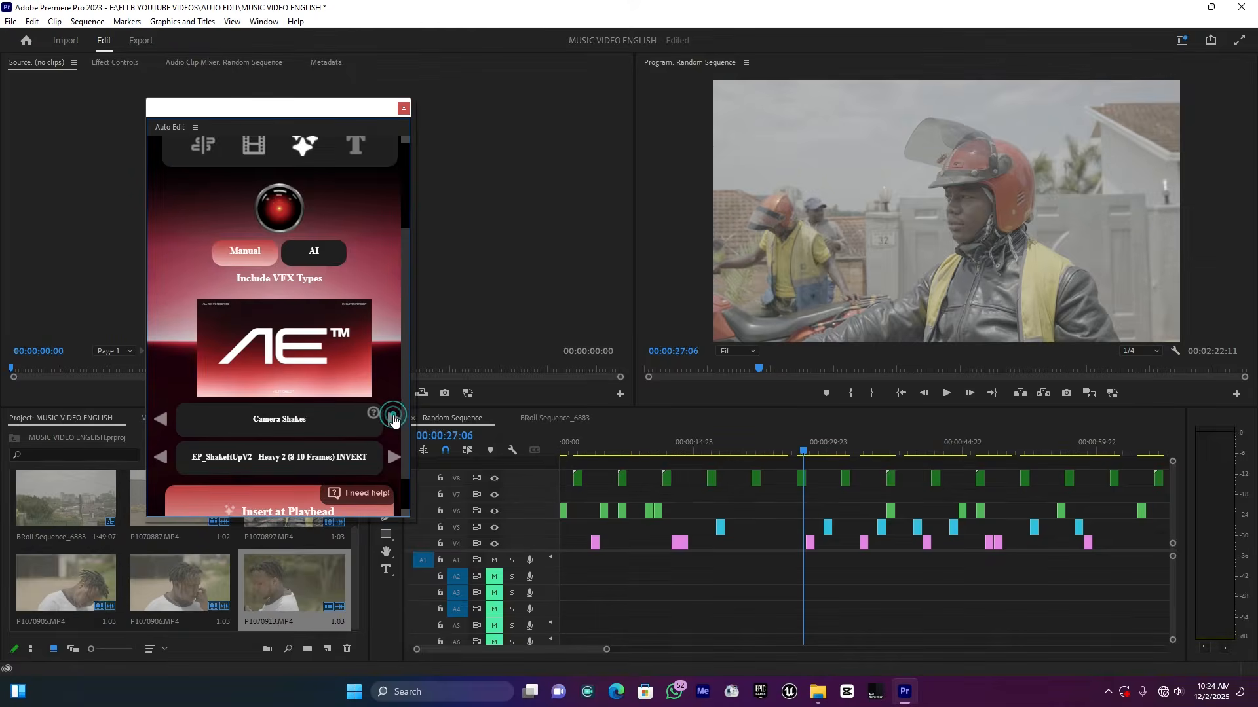
Change the VFX type to CRT and insert the CRT Glitch 14 effect with the playhead at 00:00:18:09.
click(394, 419)
click(393, 419)
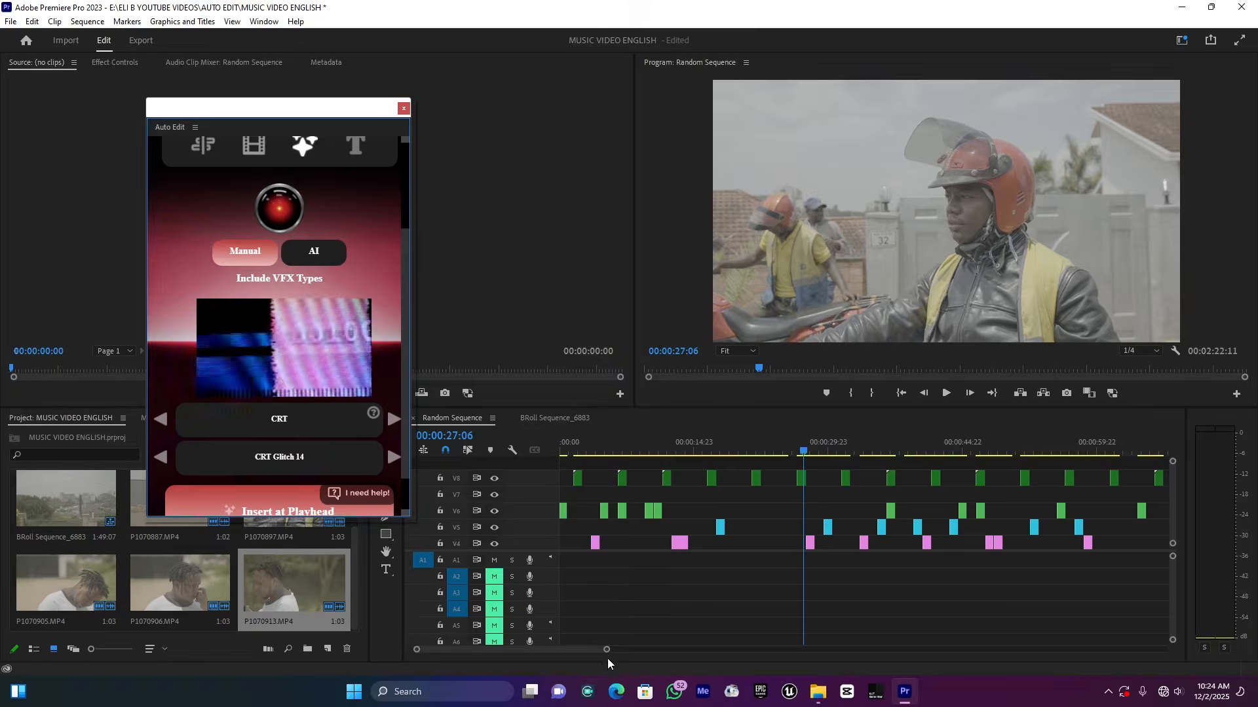
drag(607, 653, 611, 650)
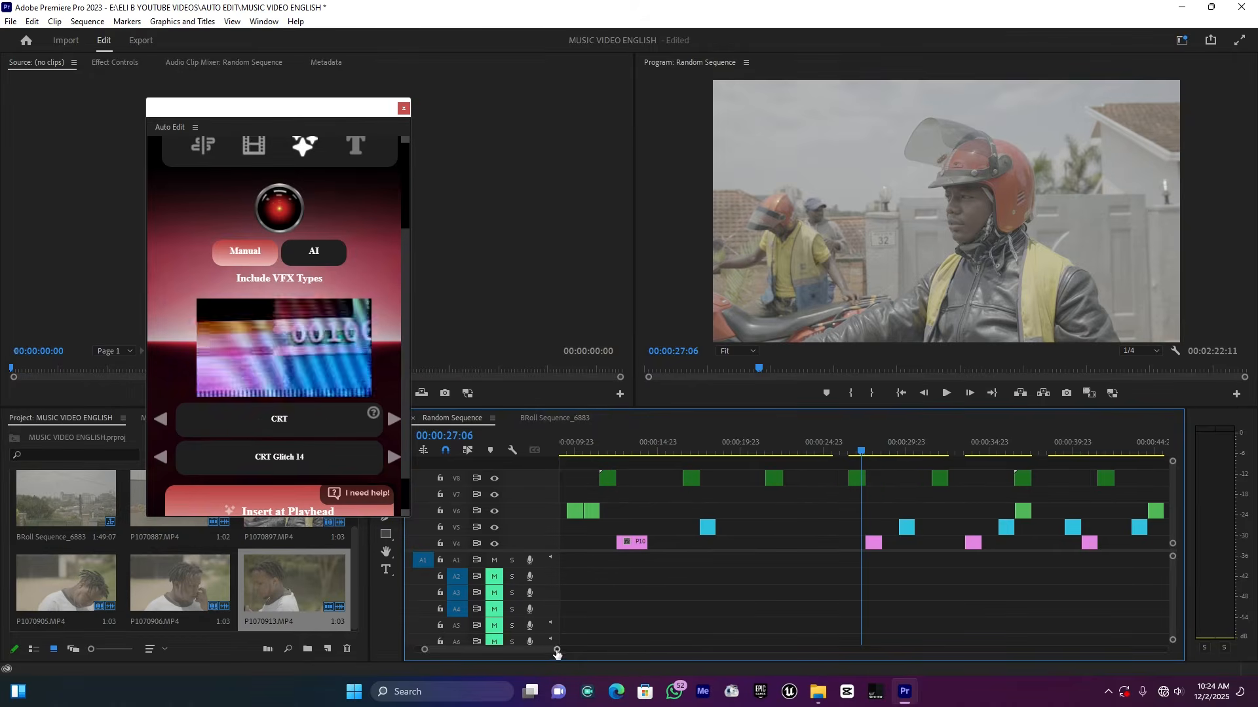
click(719, 446)
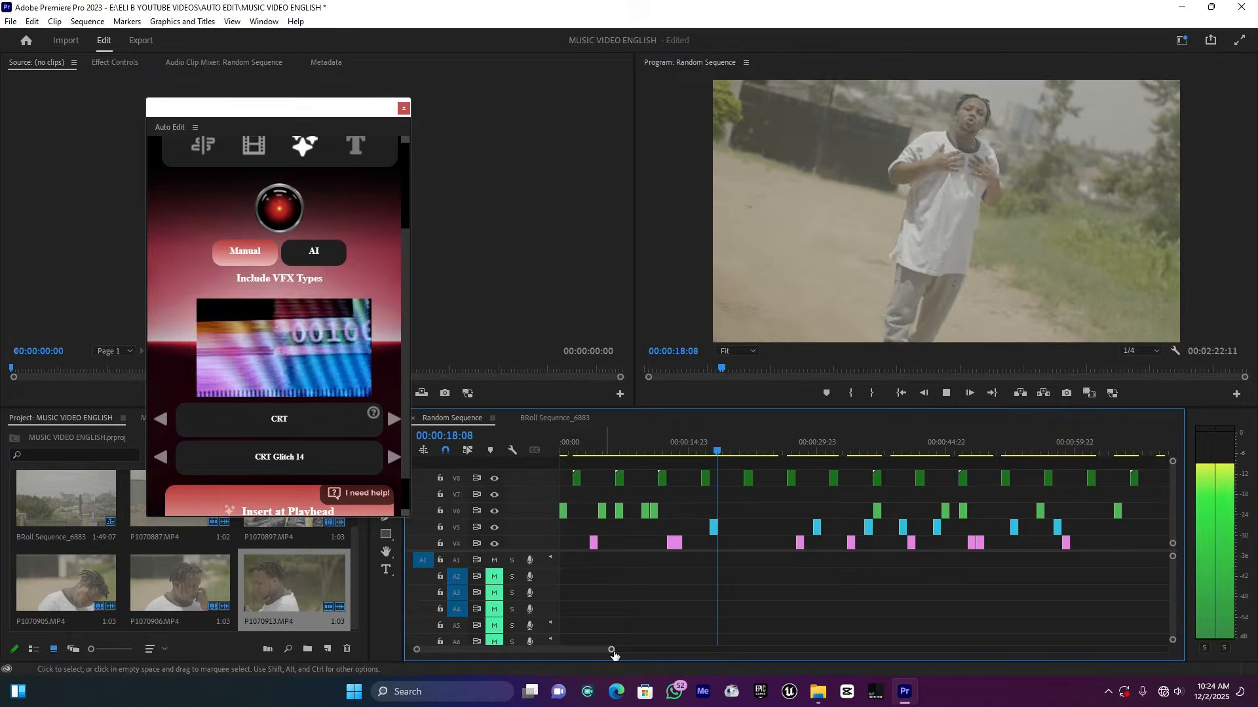
key(equal)
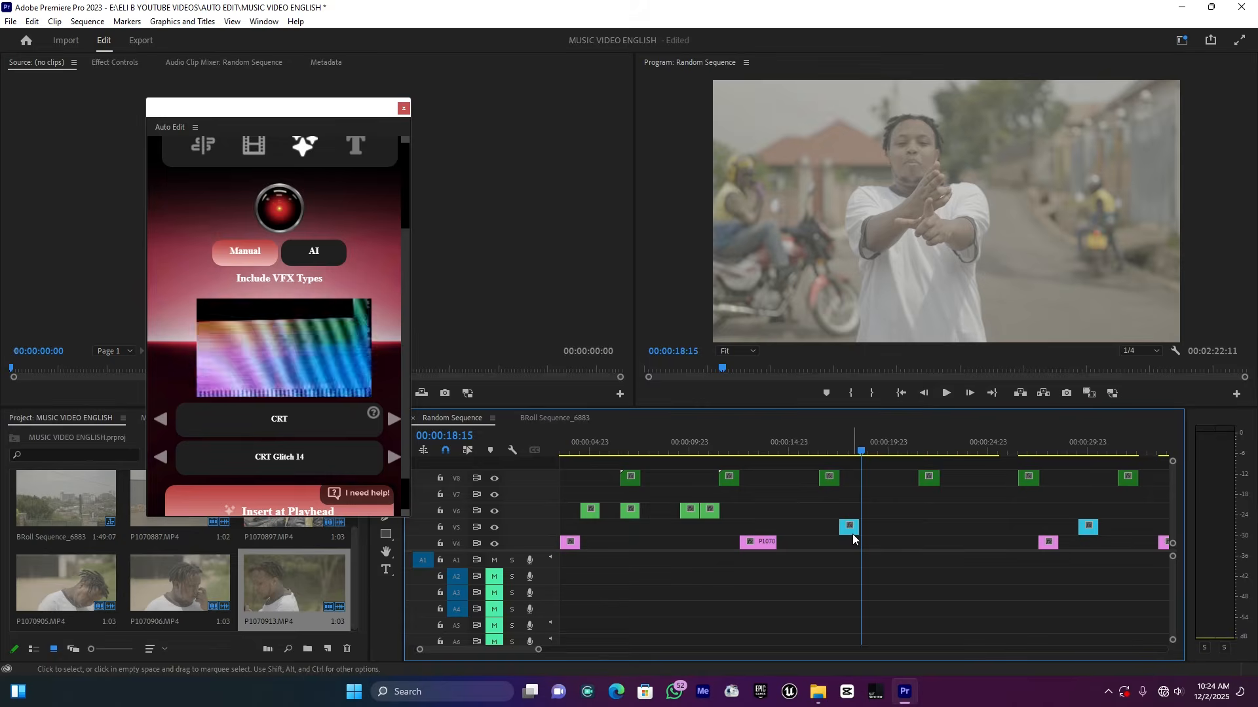
drag(861, 450, 856, 451)
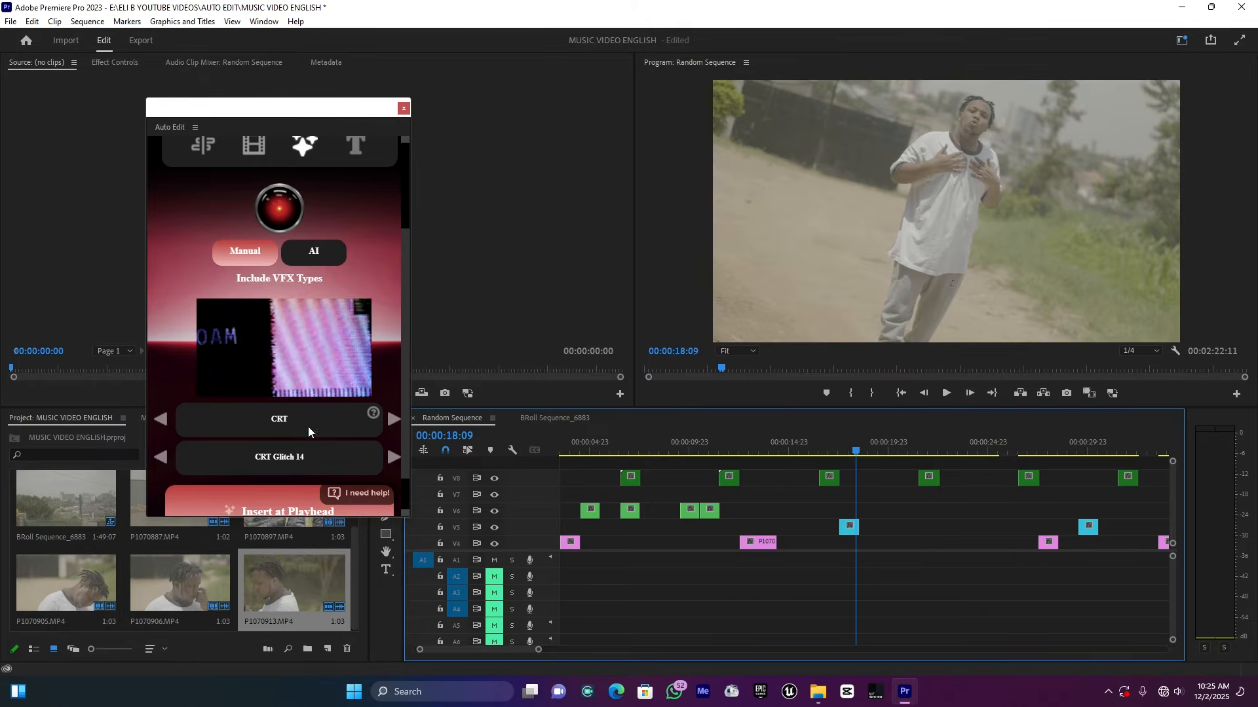
scroll(349, 358, down, 1)
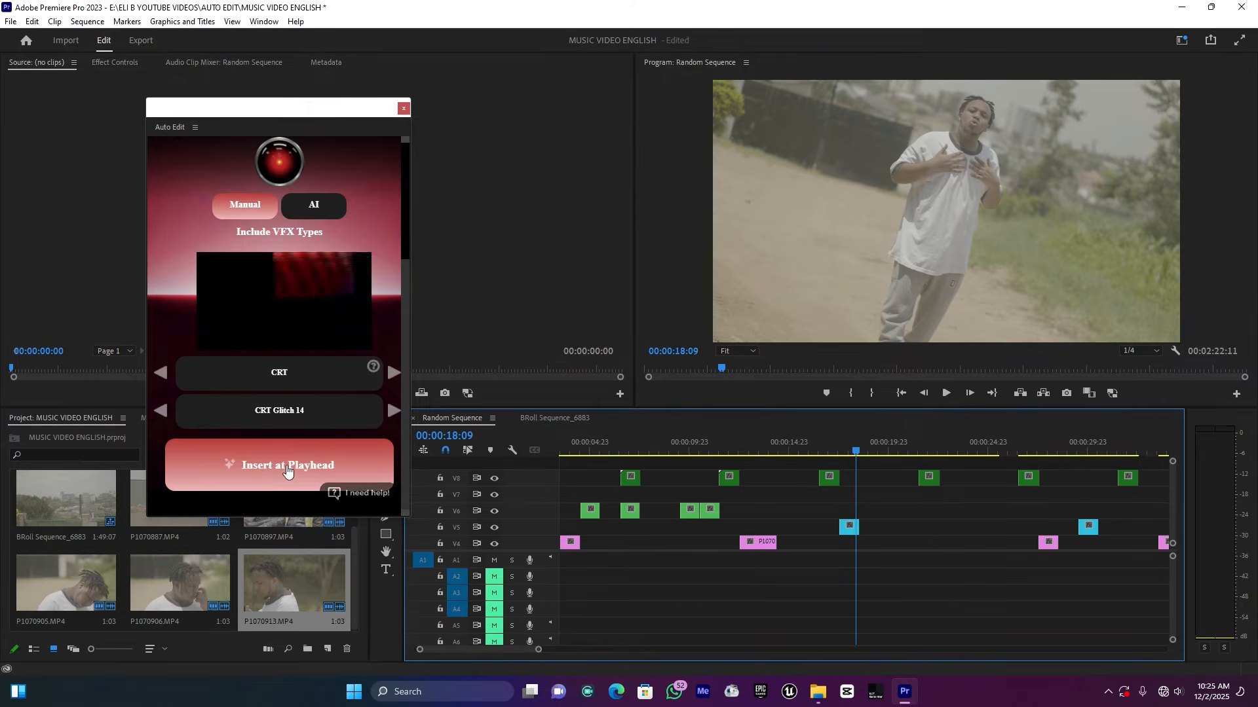
click(288, 468)
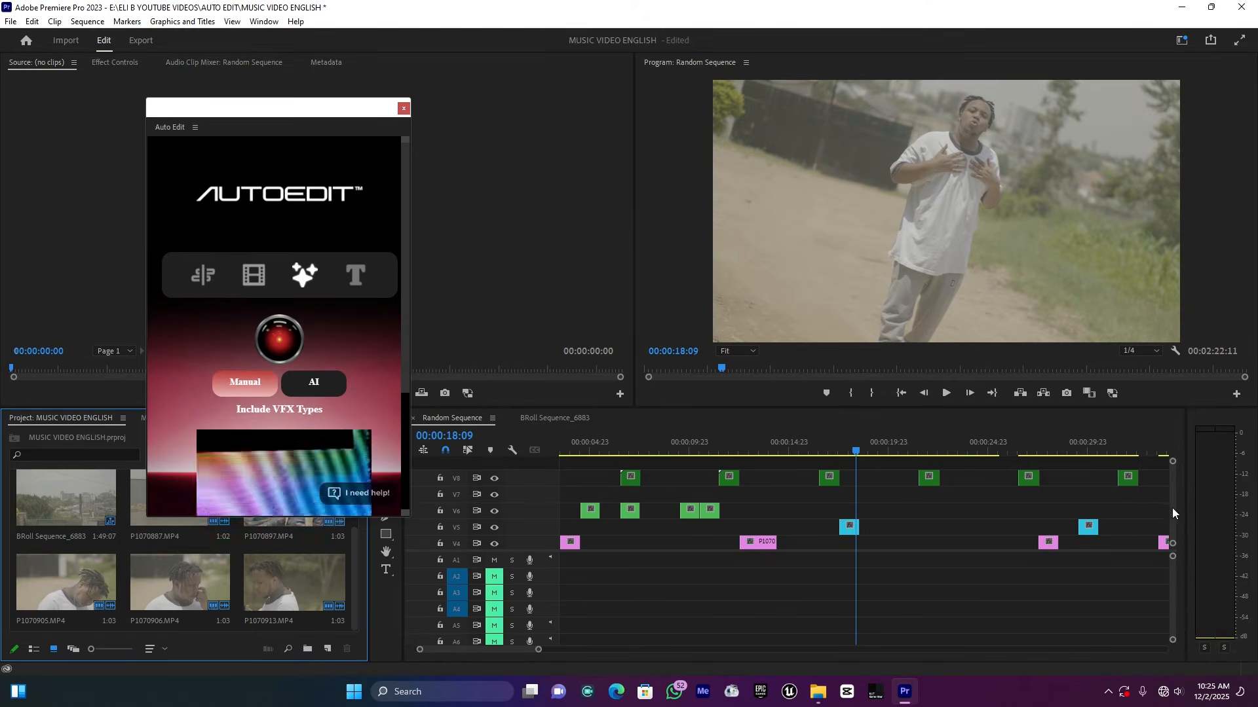
Select the inserted CRT glitch clip on track V2 and play the sequence around it from about 00:00:18:09.
drag(1172, 508, 1176, 542)
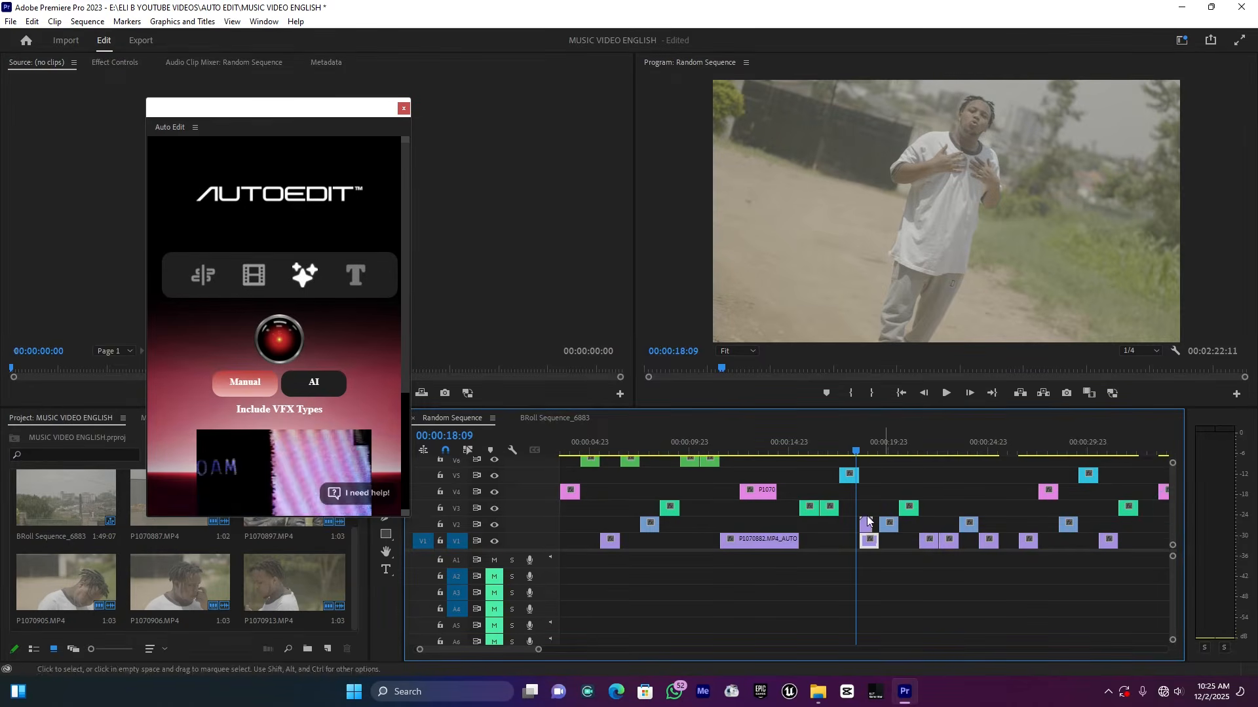
click(866, 526)
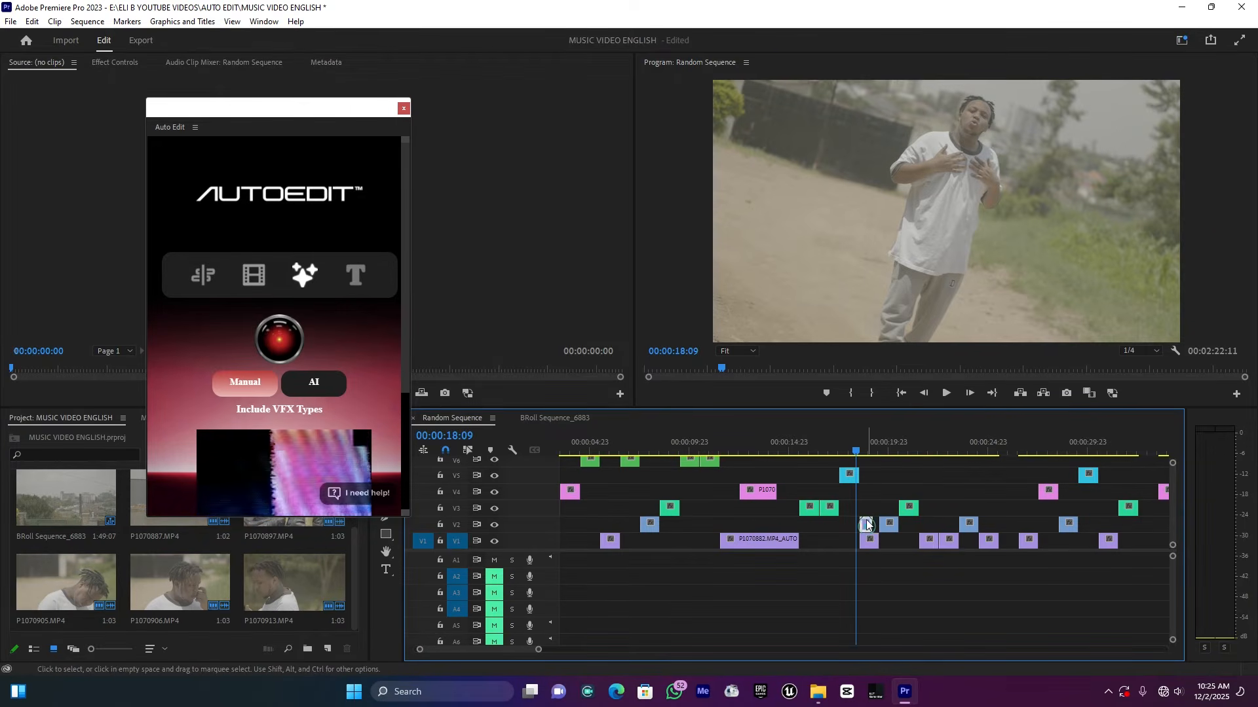
key(space)
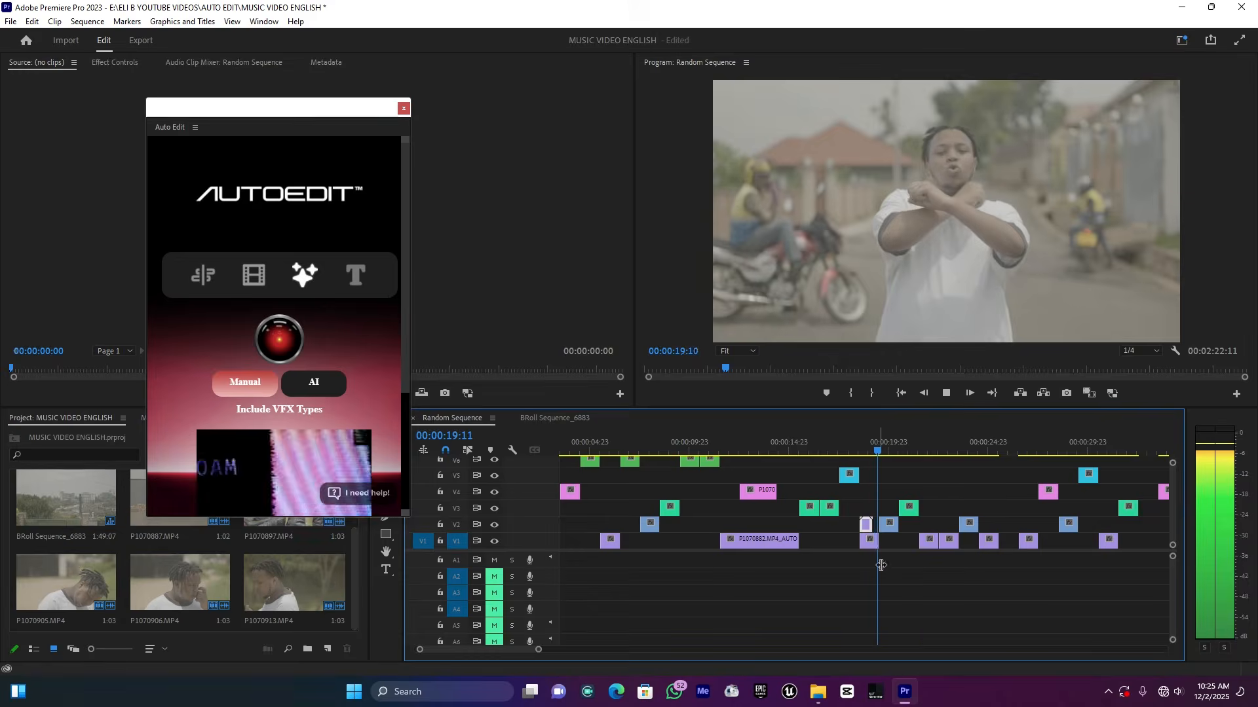
key(space)
click(859, 447)
key(space)
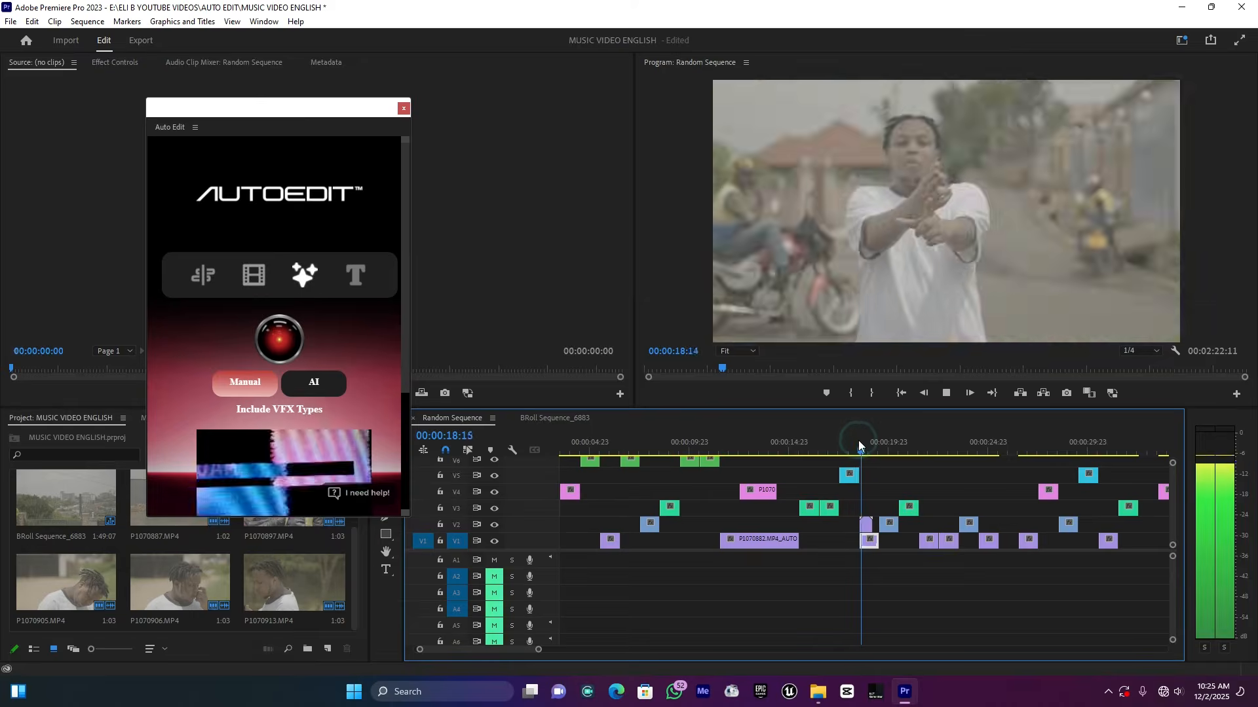
Change Auto Edit's VFX type to Paint with the 3 Lines Final effect.
scroll(391, 362, down, 3)
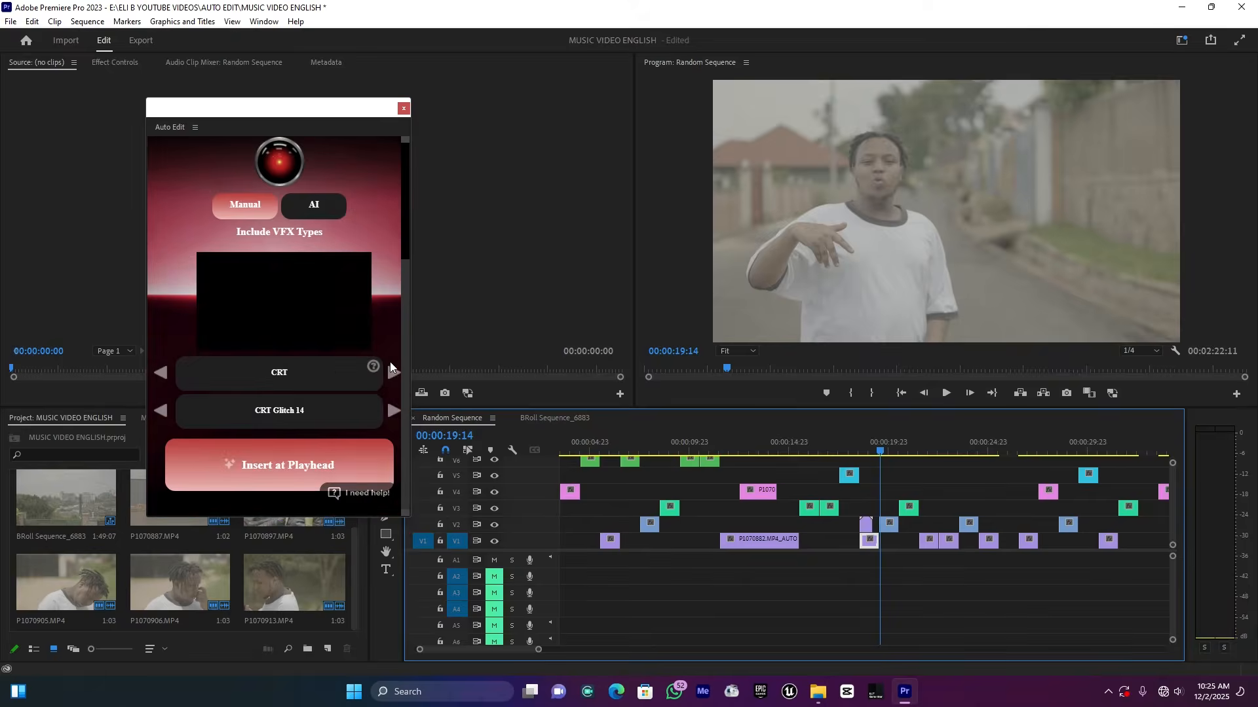
click(394, 373)
click(394, 372)
click(394, 373)
click(393, 373)
click(392, 372)
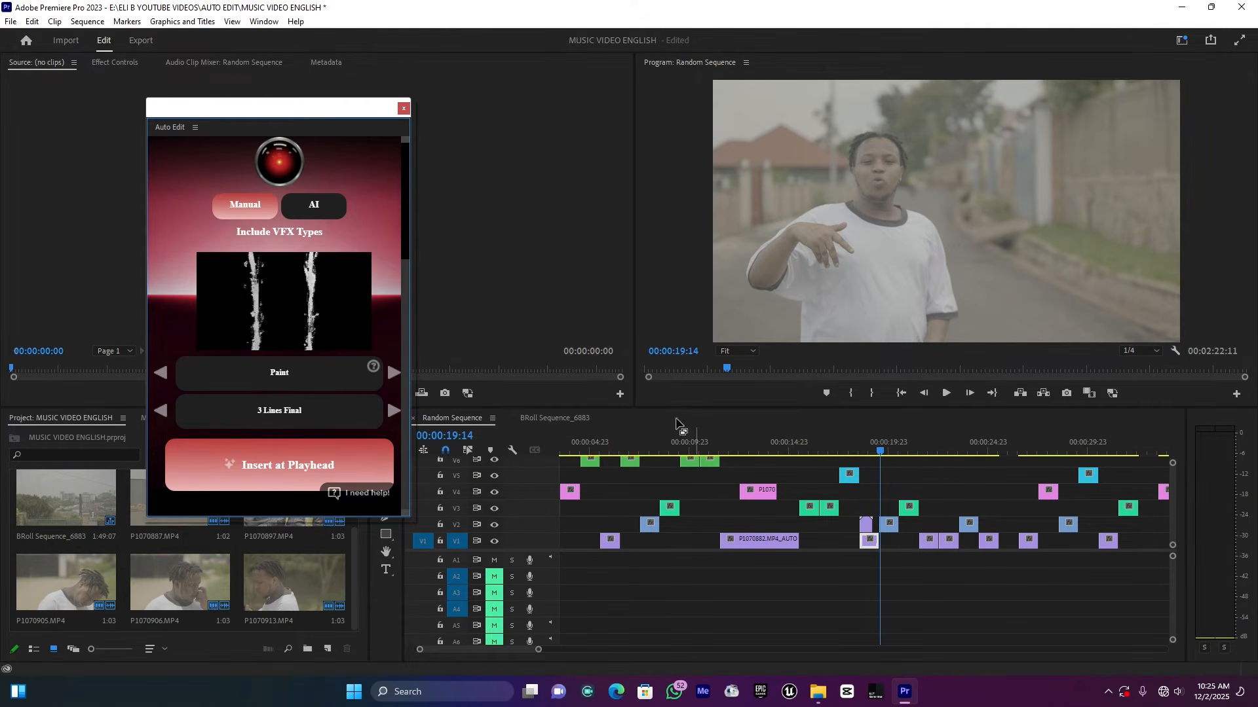
Place the playhead at 00:00:07:23 and insert the 3 Lines Final paint effect.
click(640, 440)
key(space)
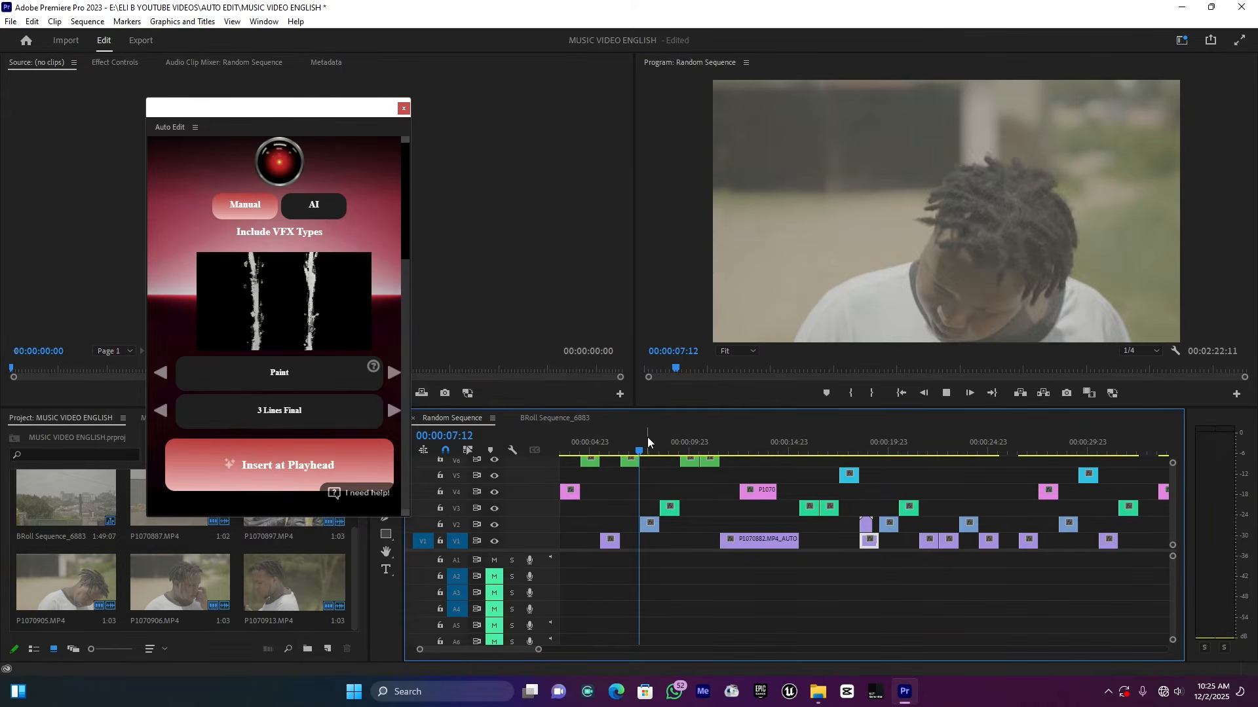
click(650, 438)
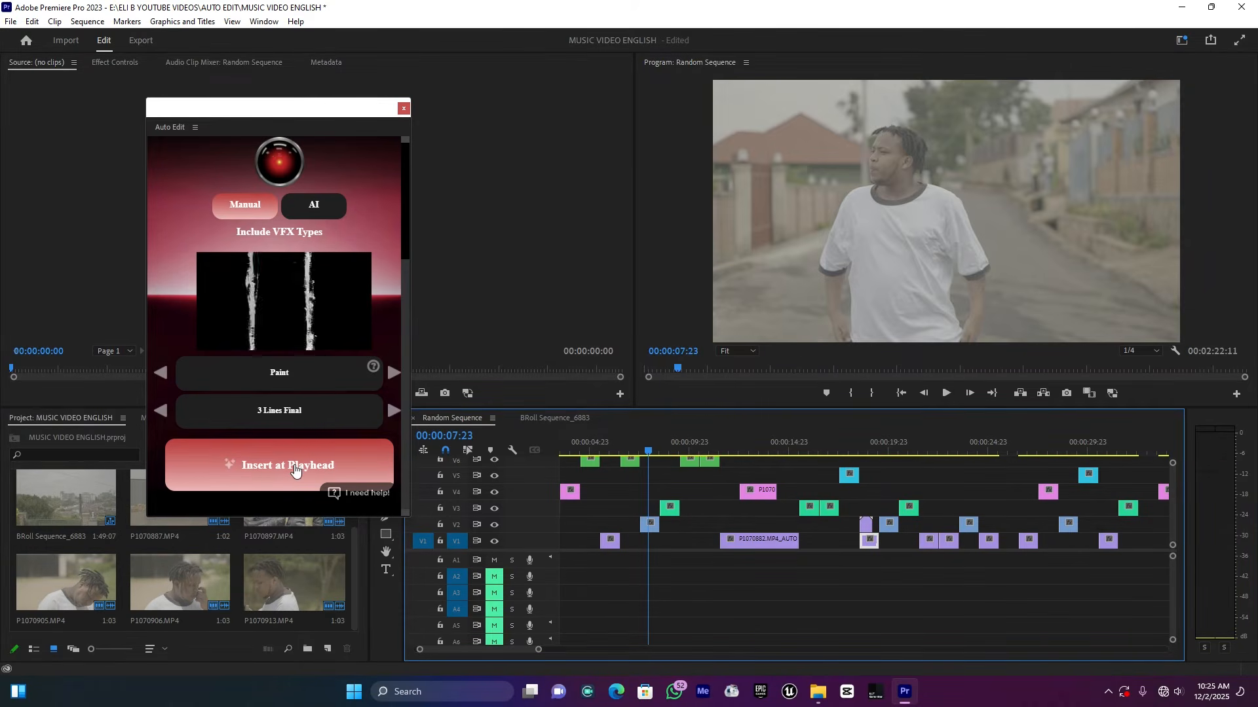
click(294, 468)
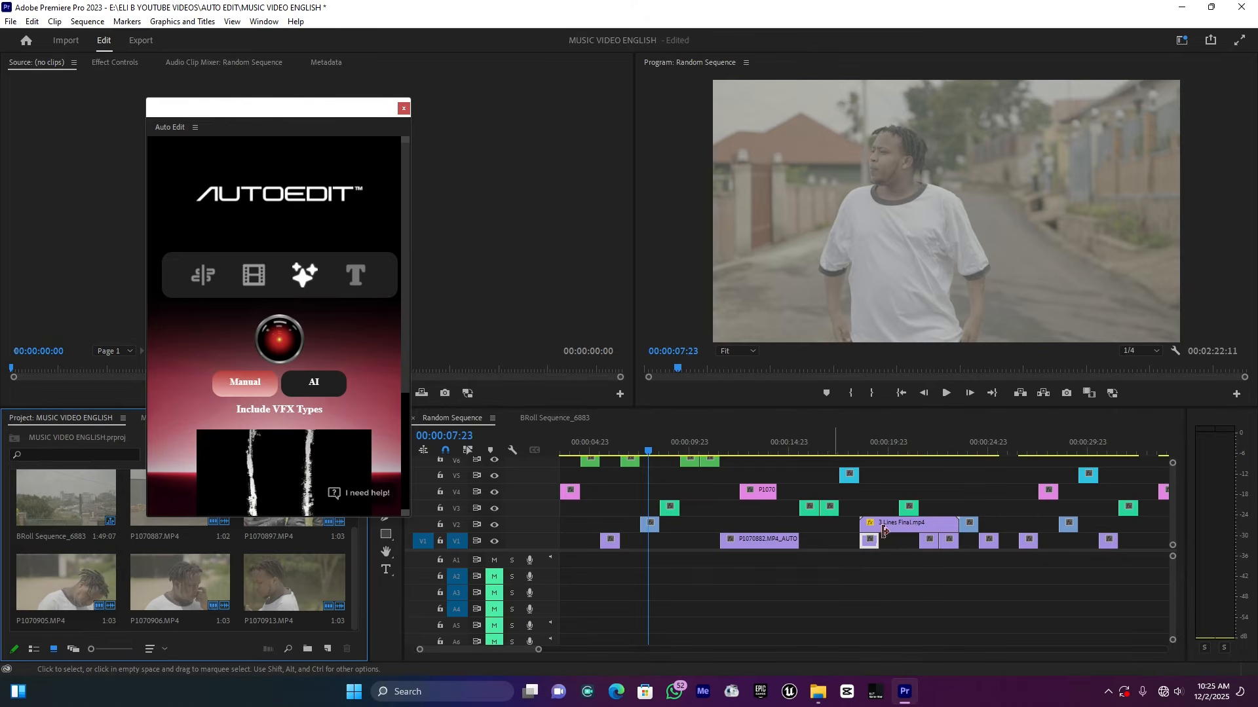
Move the 3 Lines Final.mp4 clip to track V4 above the V2 clip at 00:00:07:23, trim it to that clip's end, and play it back.
mouse_move(911, 523)
mouse_down()
mouse_move(696, 506)
mouse_move(693, 492)
mouse_up()
key(space)
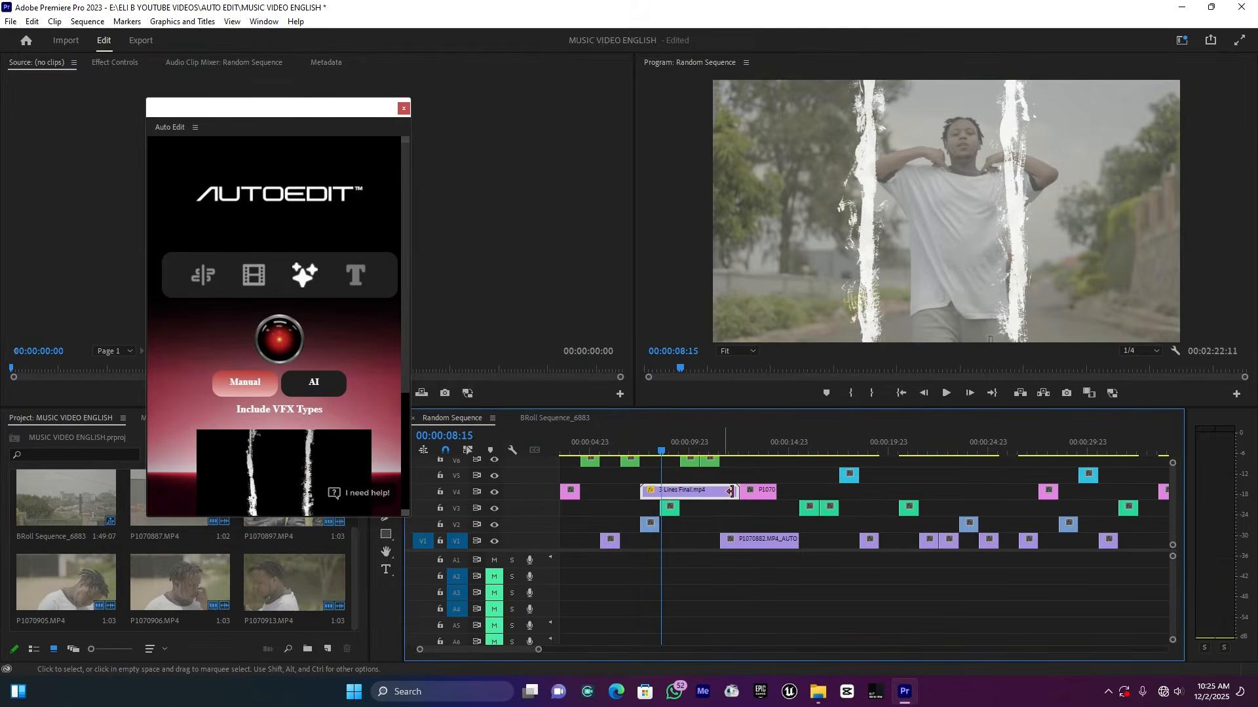
drag(735, 492, 660, 502)
click(635, 447)
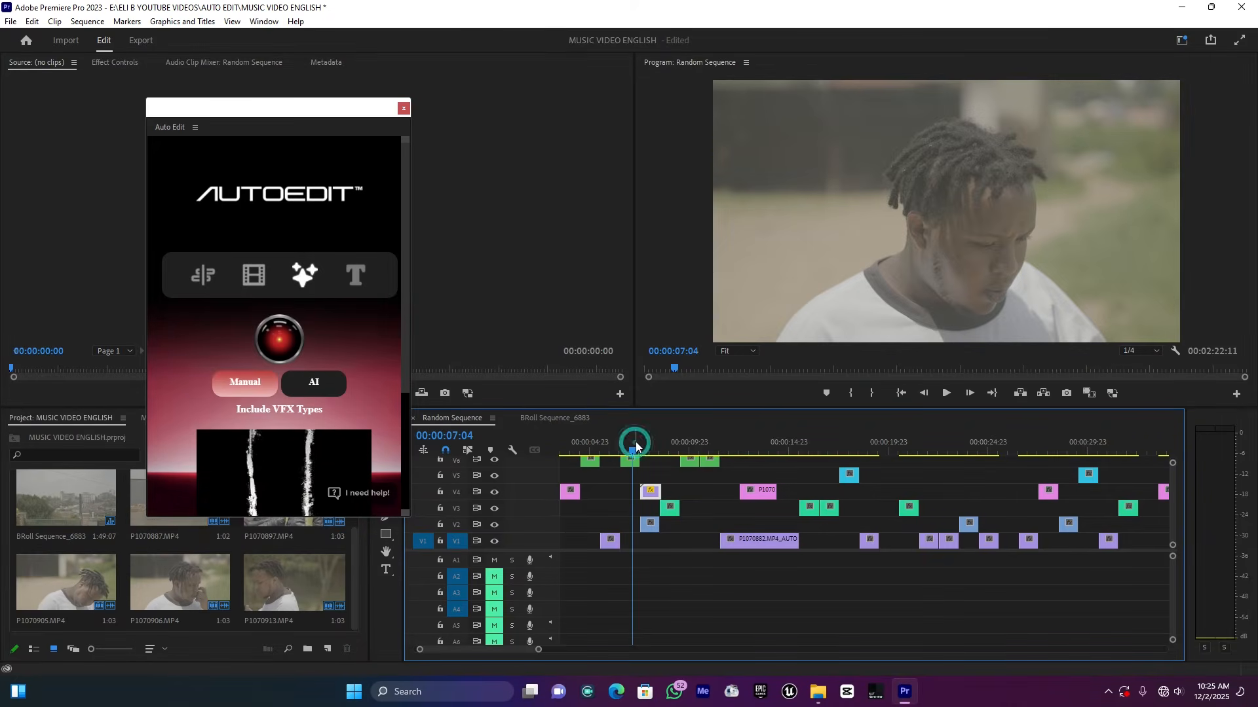
key(space)
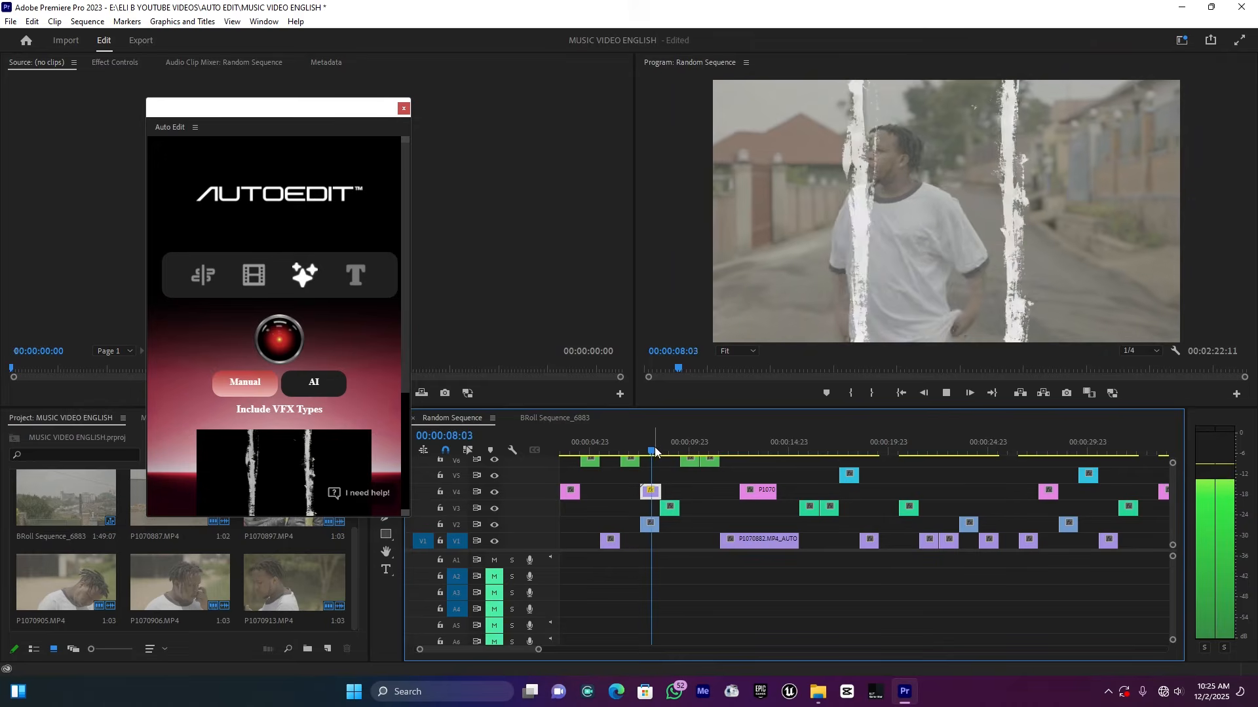
key(space)
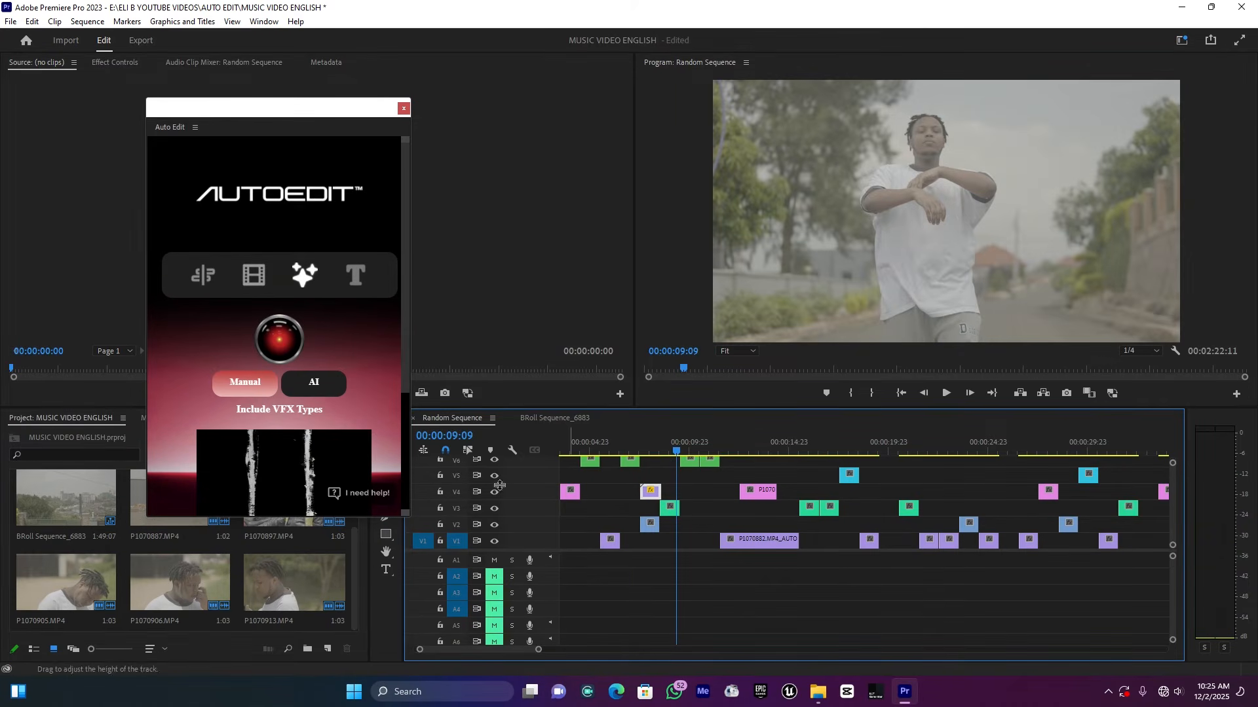
Change the VFX type to 3D Objects and insert the 3D object Basketball effect at 00:00:49:20.
scroll(376, 390, down, 5)
click(394, 374)
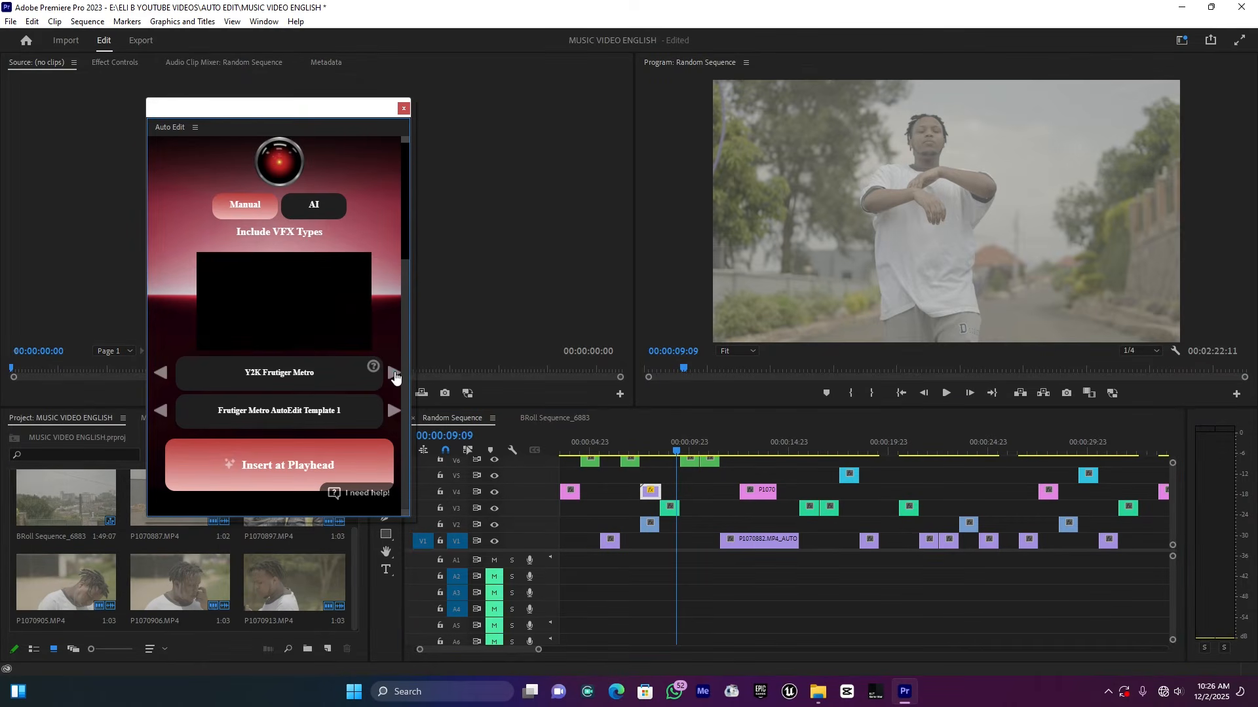
click(393, 373)
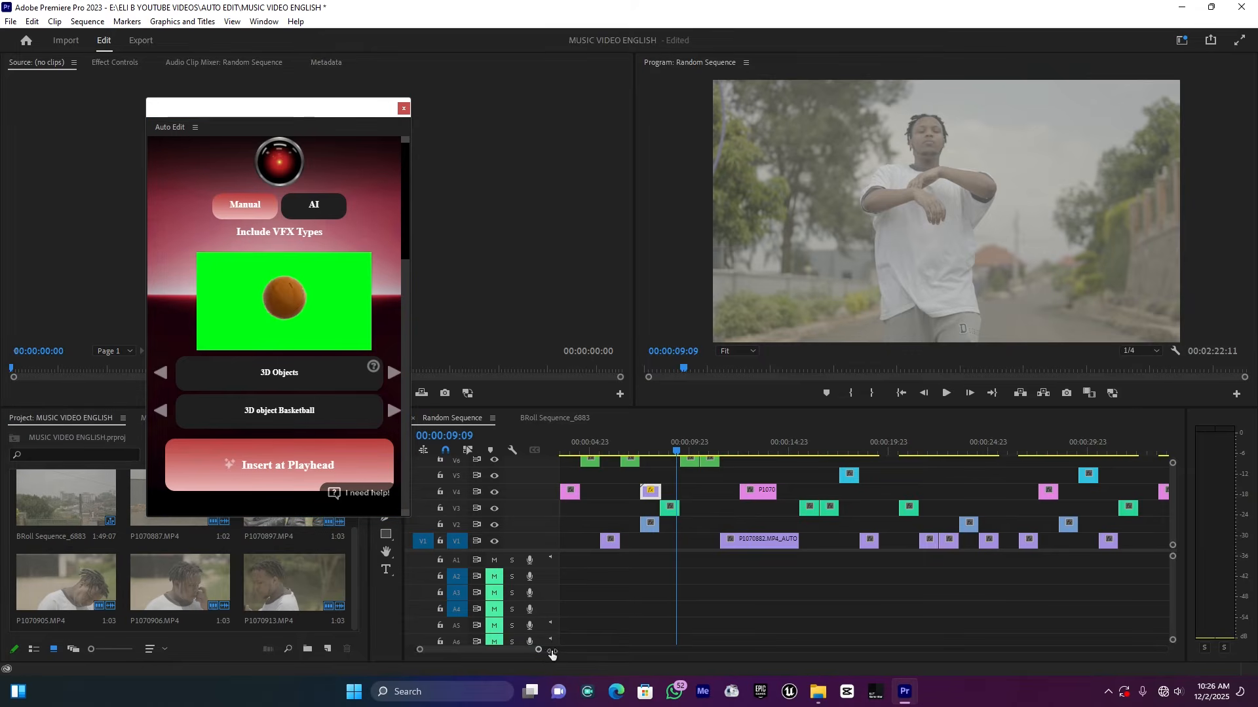
drag(539, 650, 693, 650)
drag(876, 433, 793, 442)
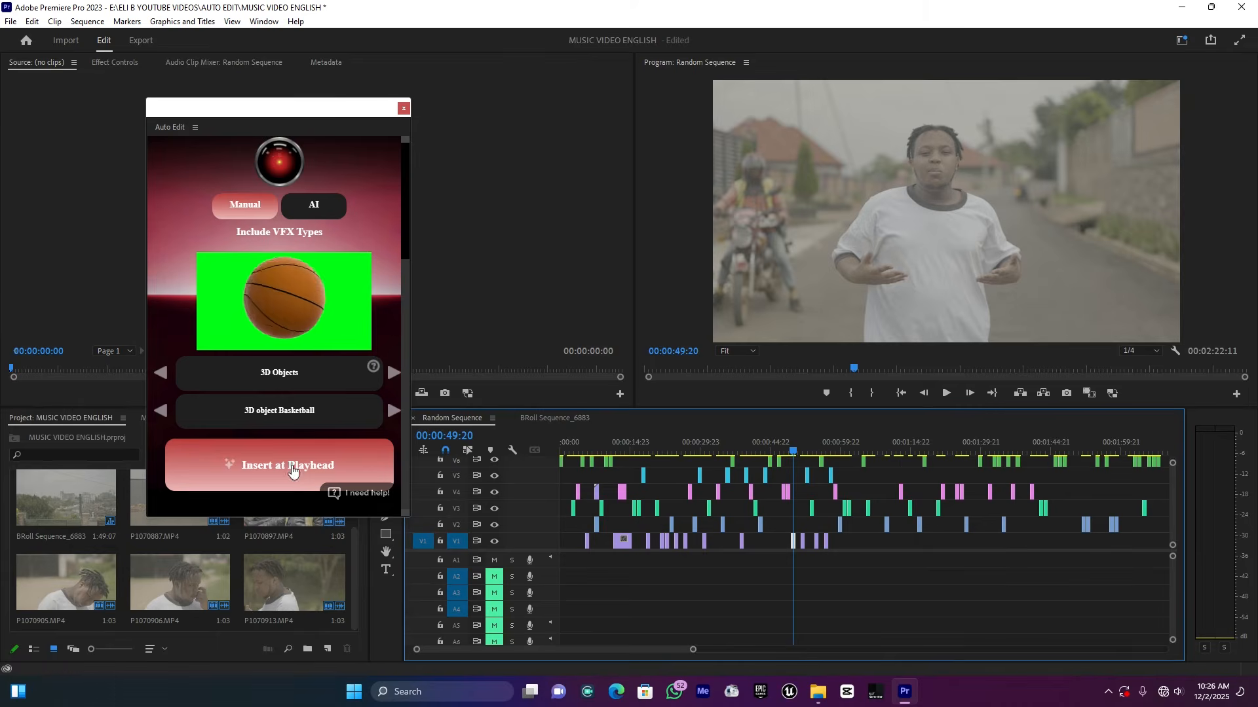
click(292, 465)
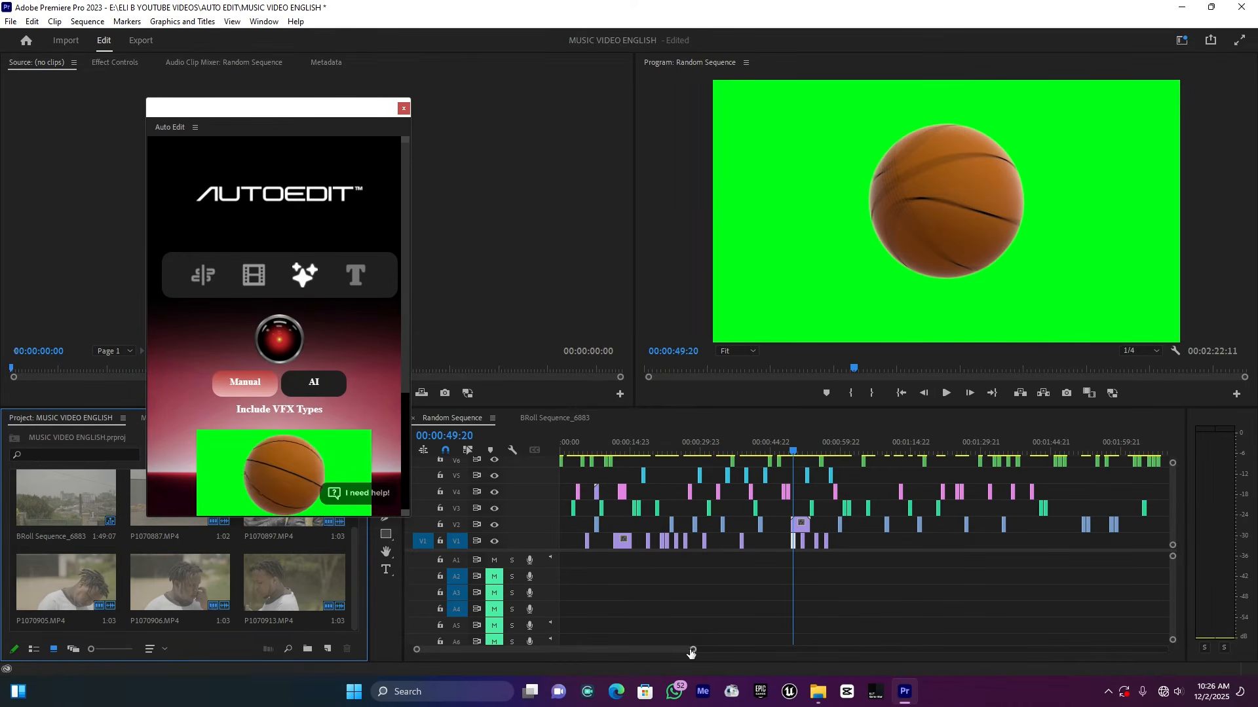
Find the Ultra Key effect by searching for ULTR and apply it to the 3D object Basketball.mp4 clip.
drag(690, 649, 529, 651)
click(922, 532)
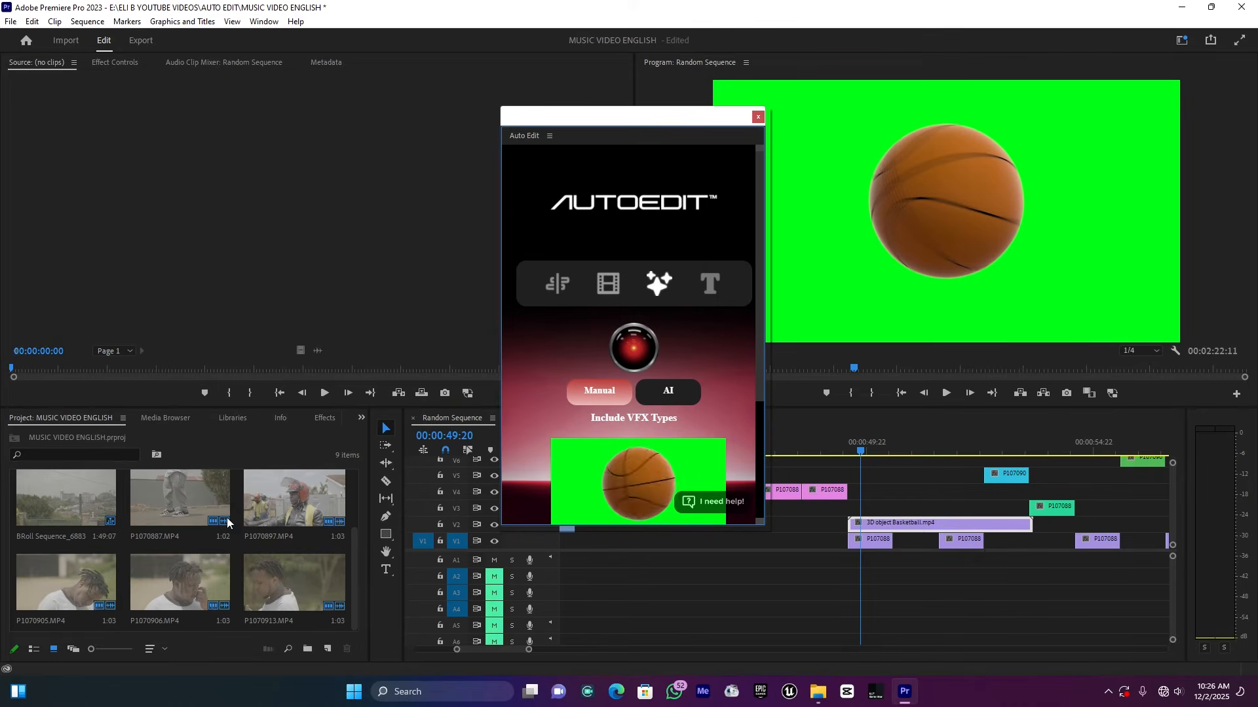
click(325, 418)
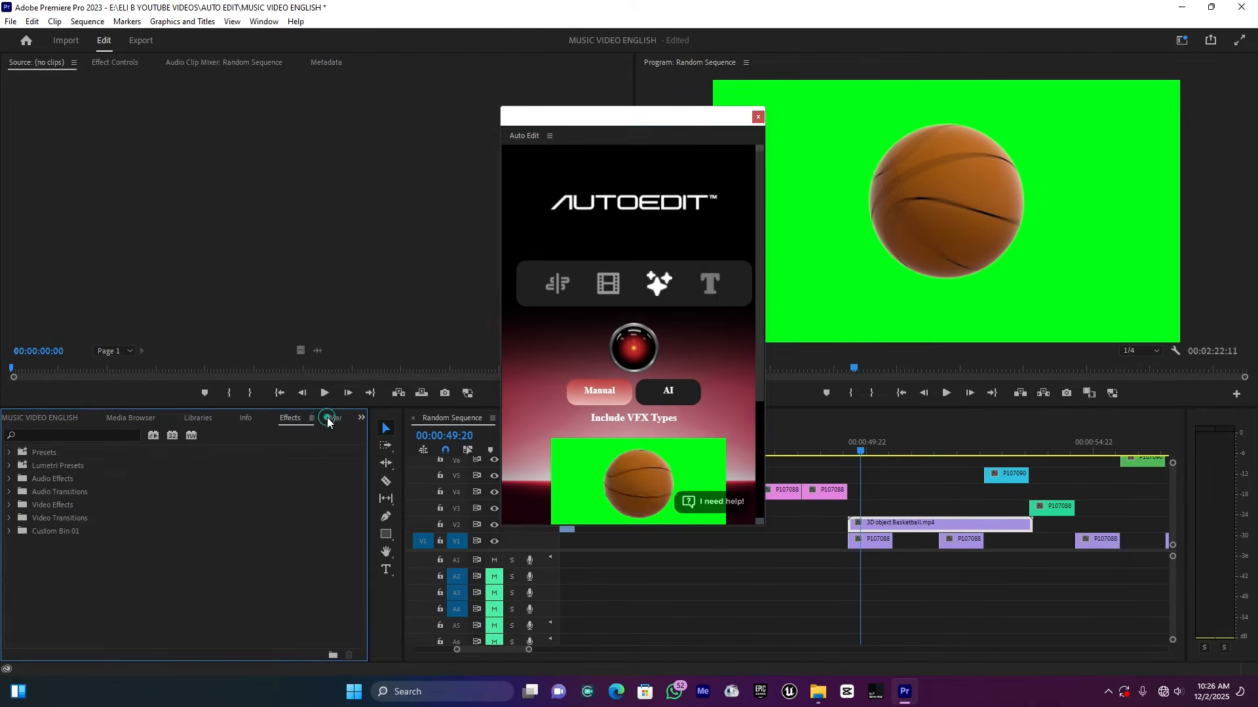
click(75, 434)
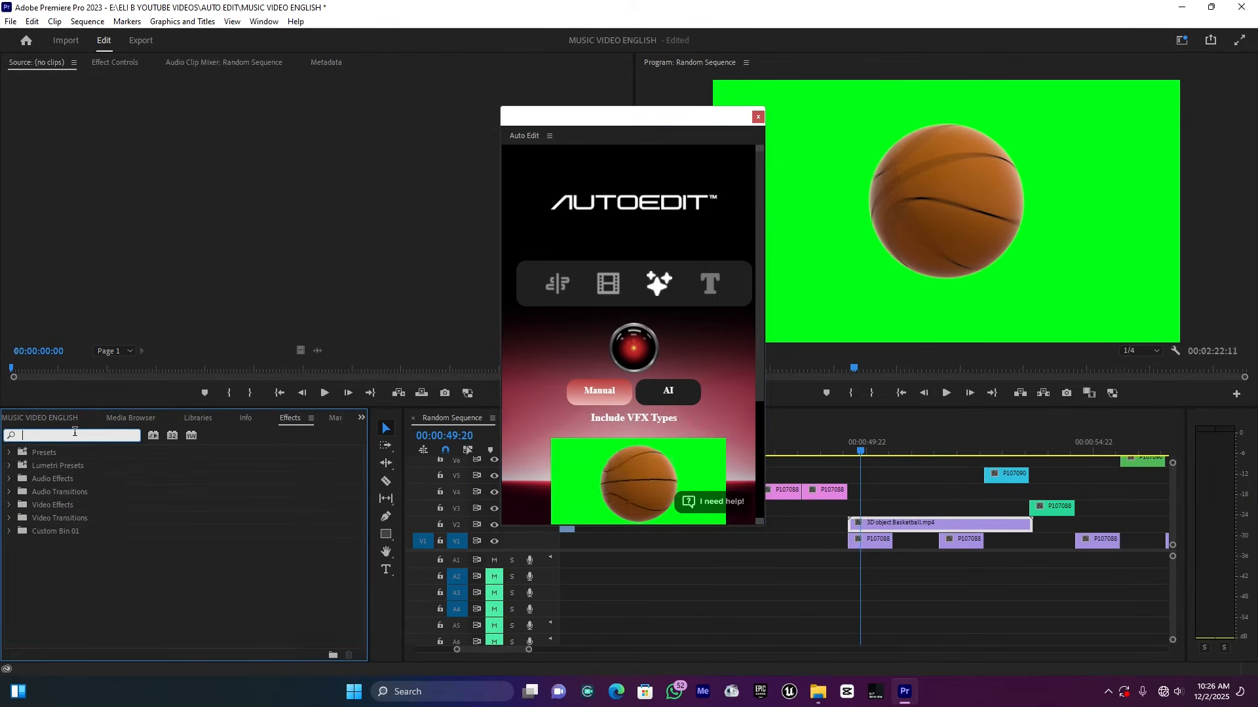
text(ULTR)
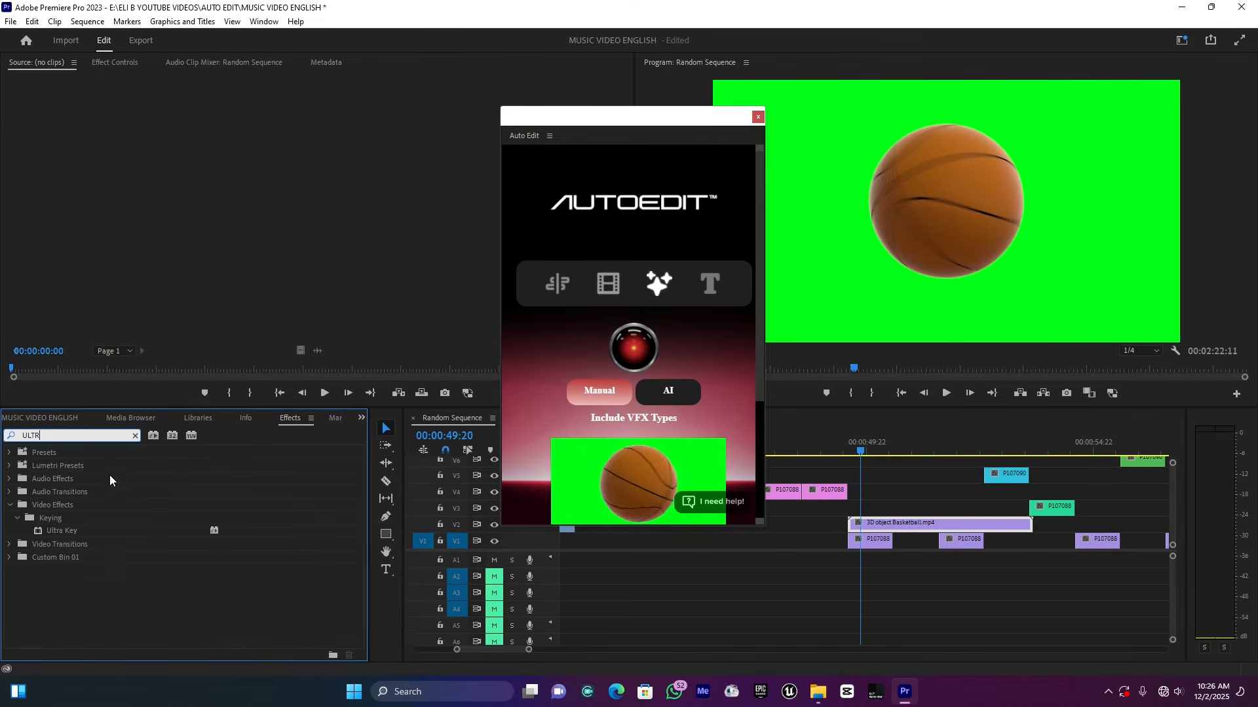
drag(61, 534, 911, 524)
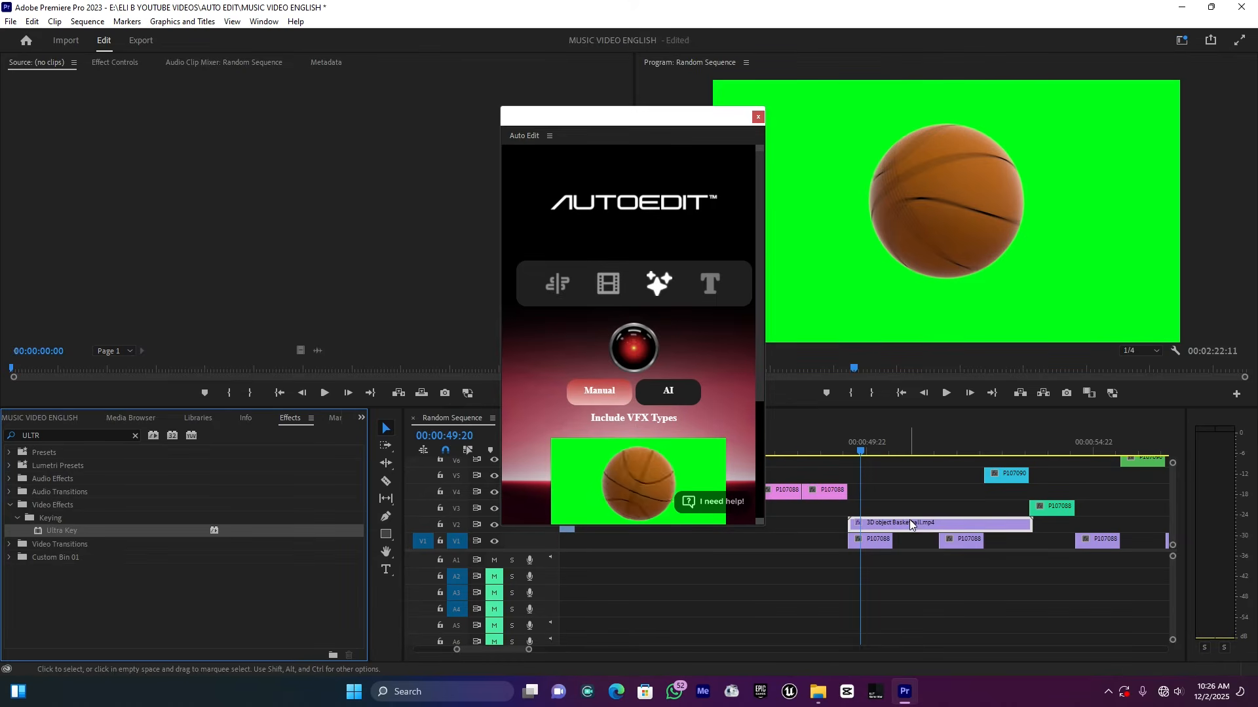
click(911, 524)
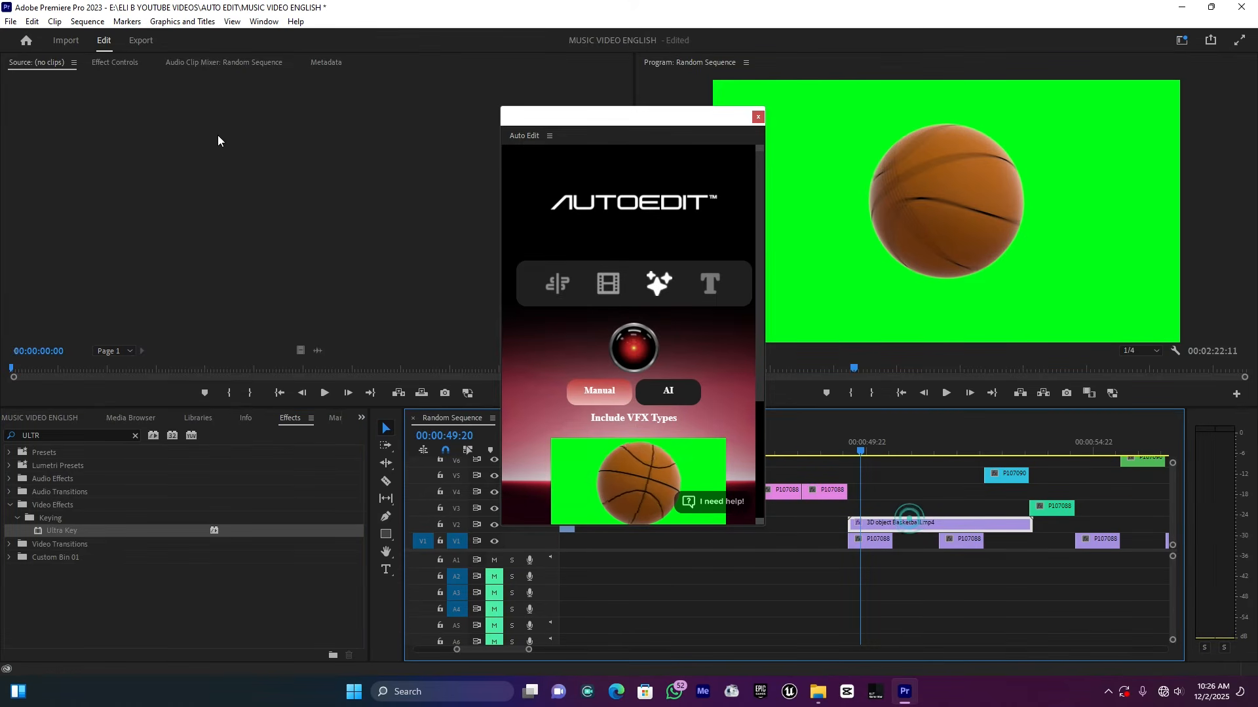
Set the basketball clip's Ultra Key colour by sampling the green background beside the ball.
click(107, 63)
scroll(58, 278, down, 1)
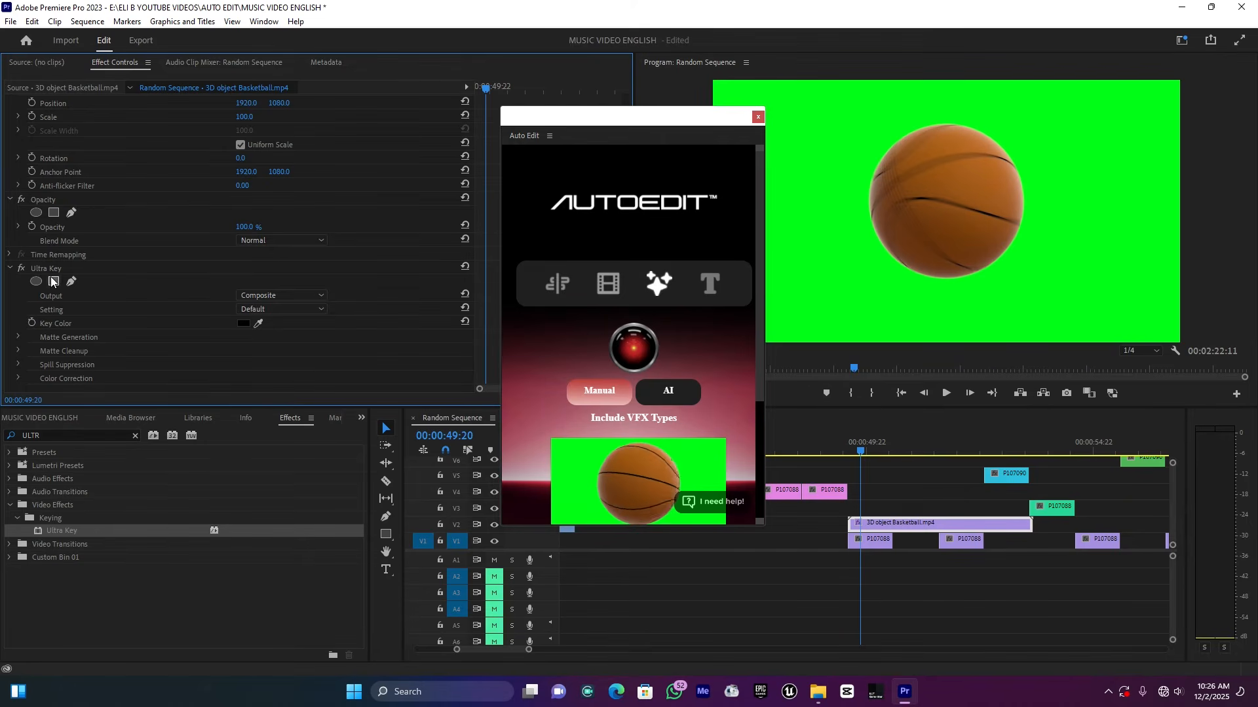
click(258, 324)
click(1047, 272)
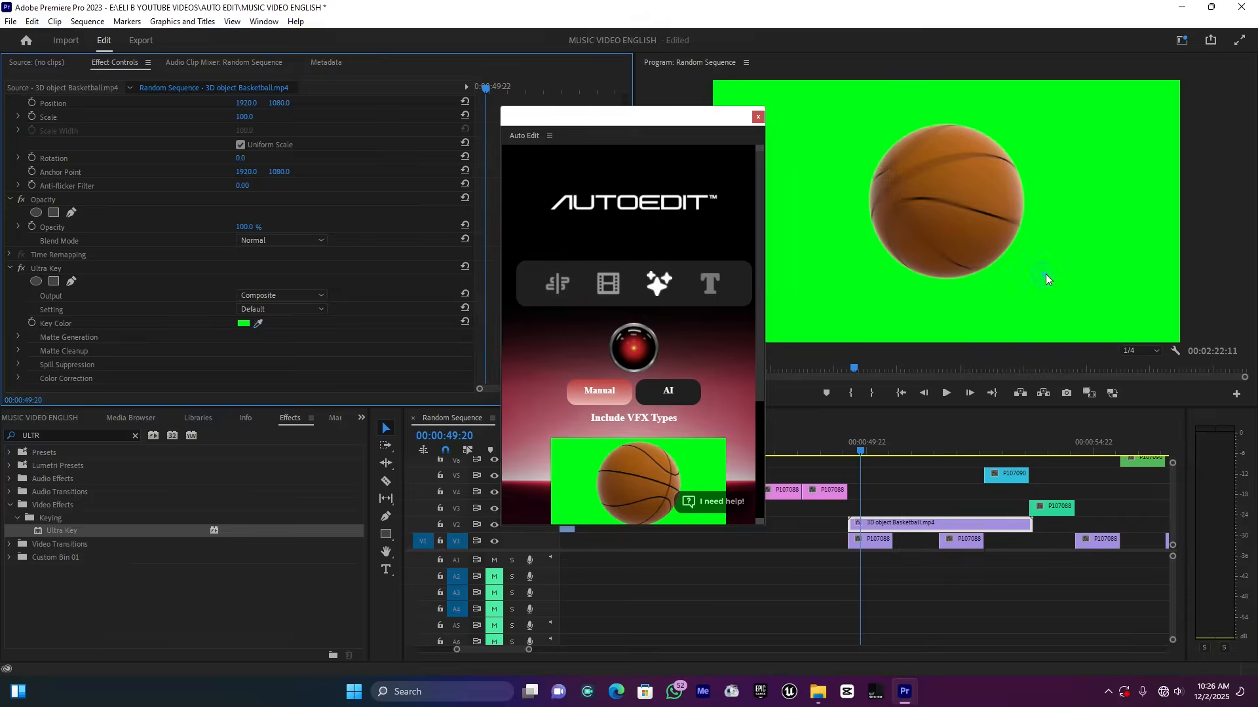
Uncover and play the keyed basketball clip, then move it up to track V6, starting at about 00:00:48.
drag(647, 125, 421, 169)
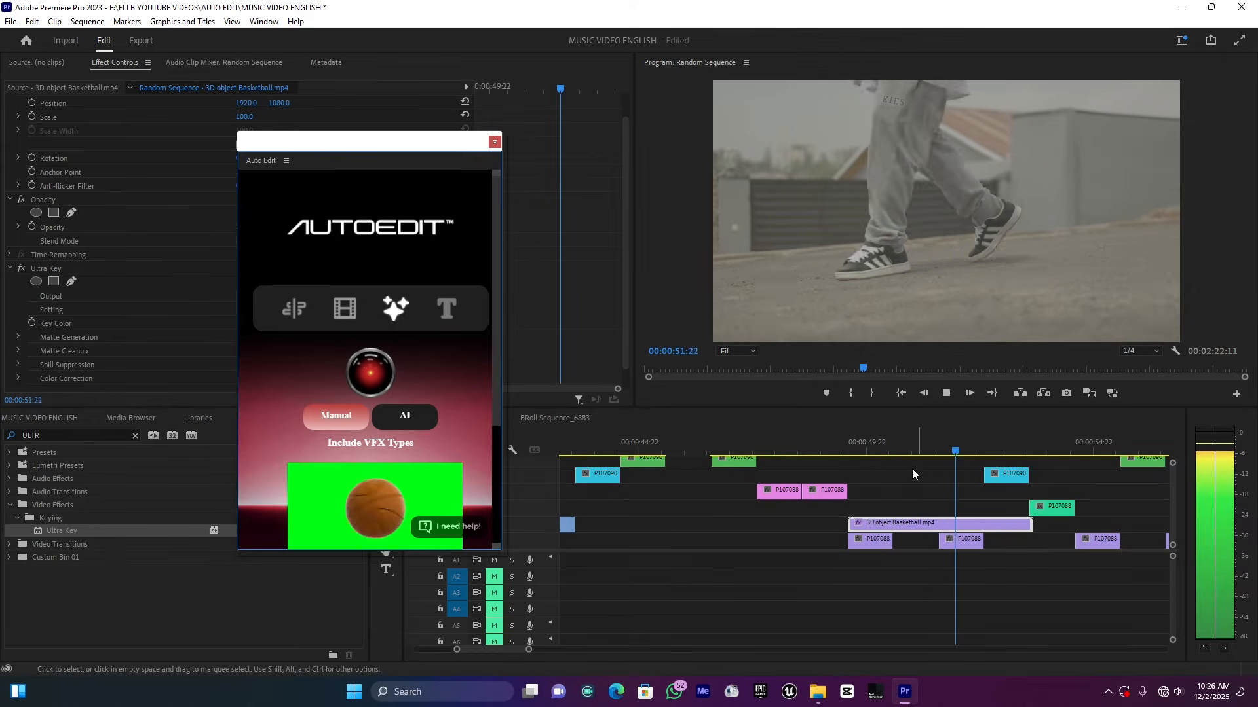
click(829, 438)
drag(858, 522, 820, 467)
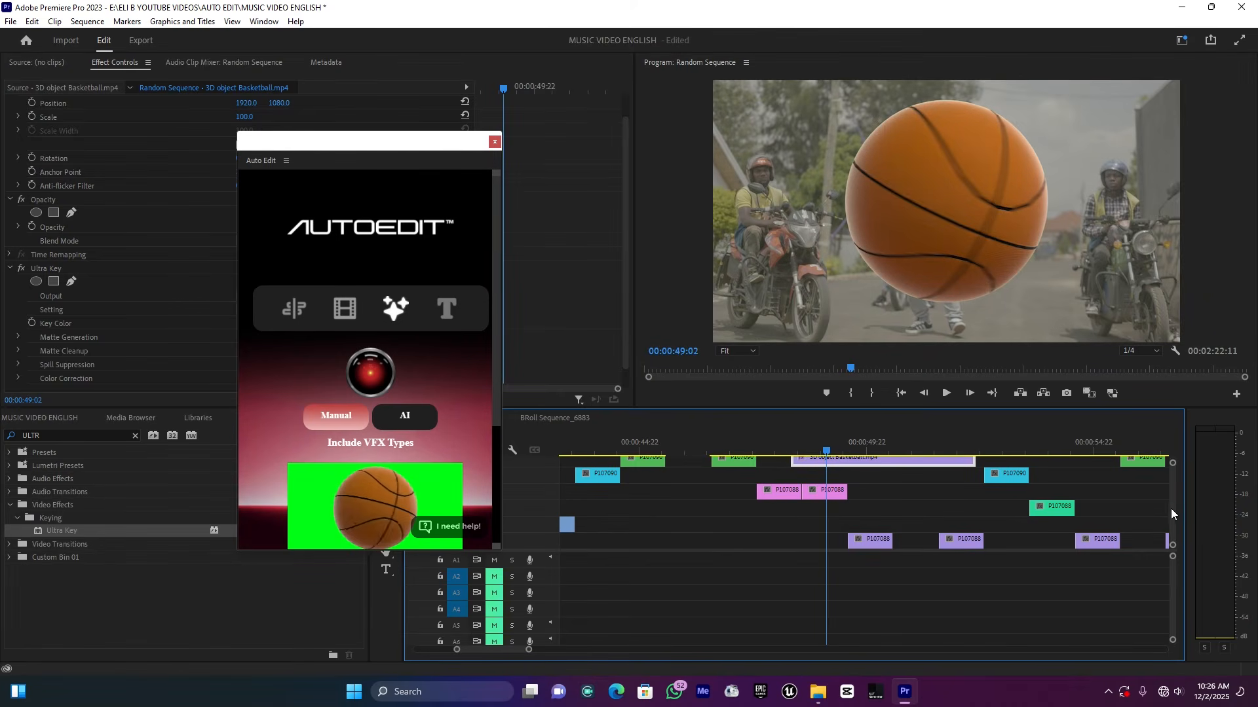
scroll(1172, 513, up, 3)
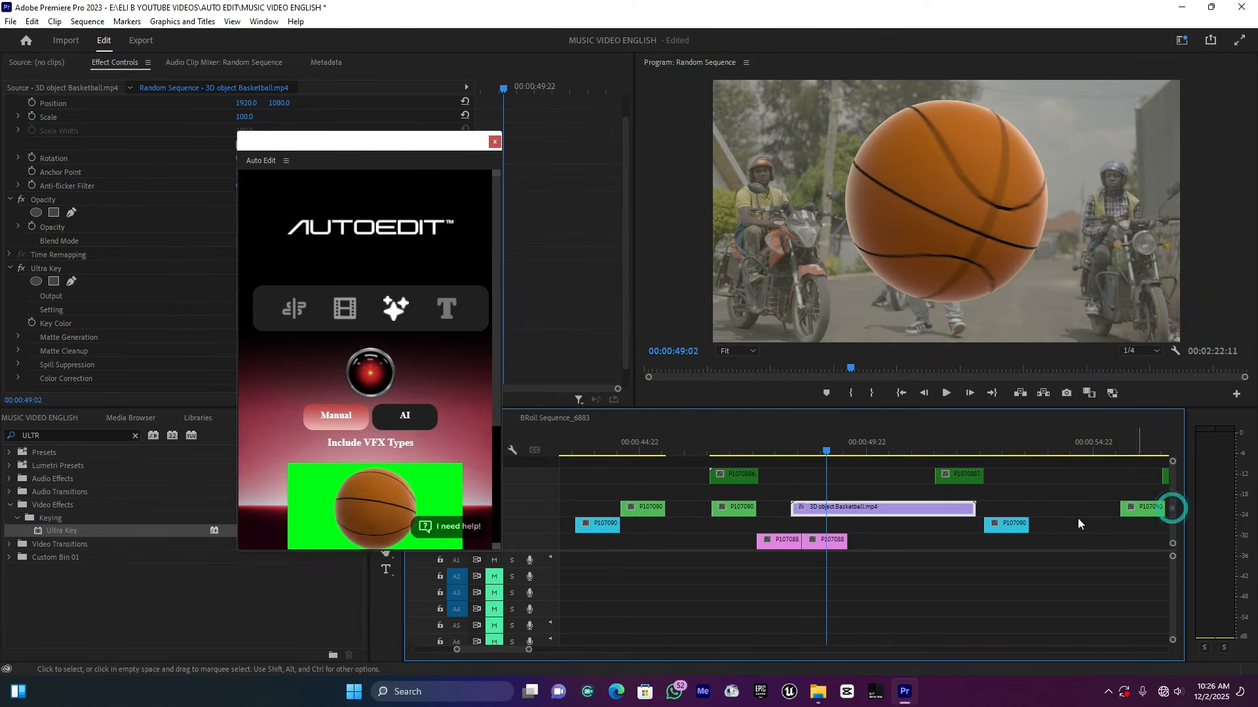
Speed up the 3D object Basketball.mp4 clip to 217.78% in its speed and duration settings.
right_click(868, 510)
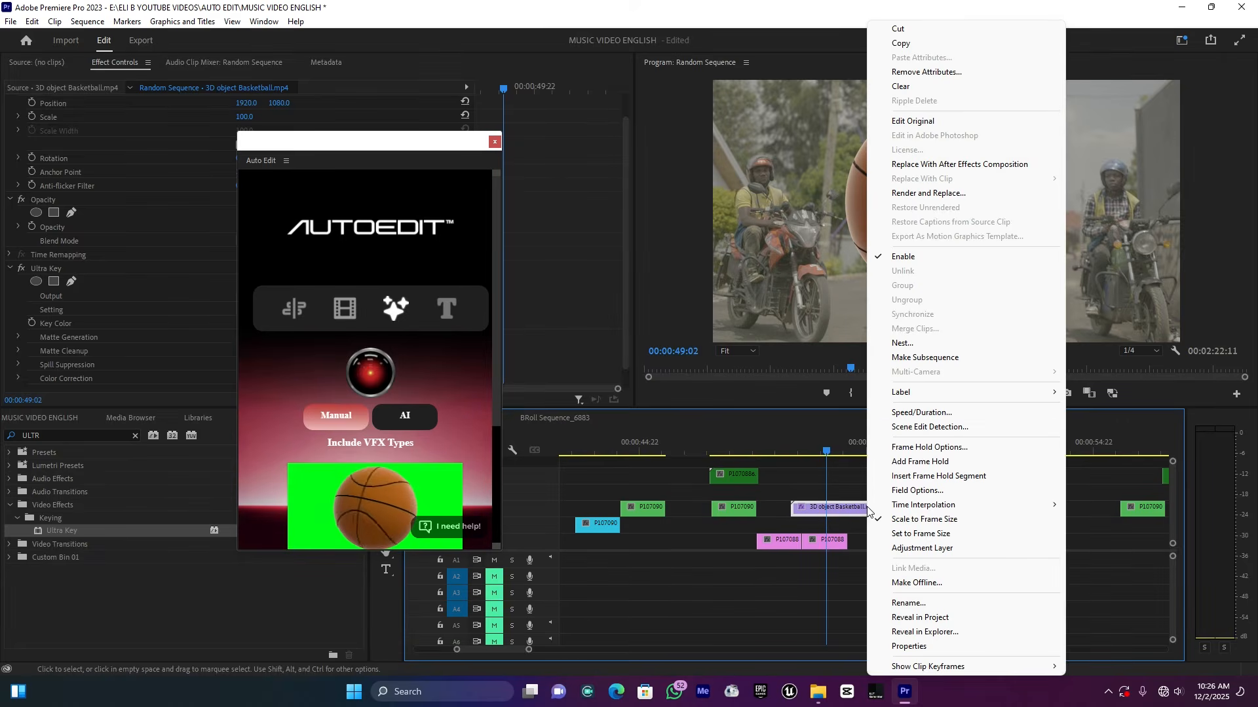
click(920, 413)
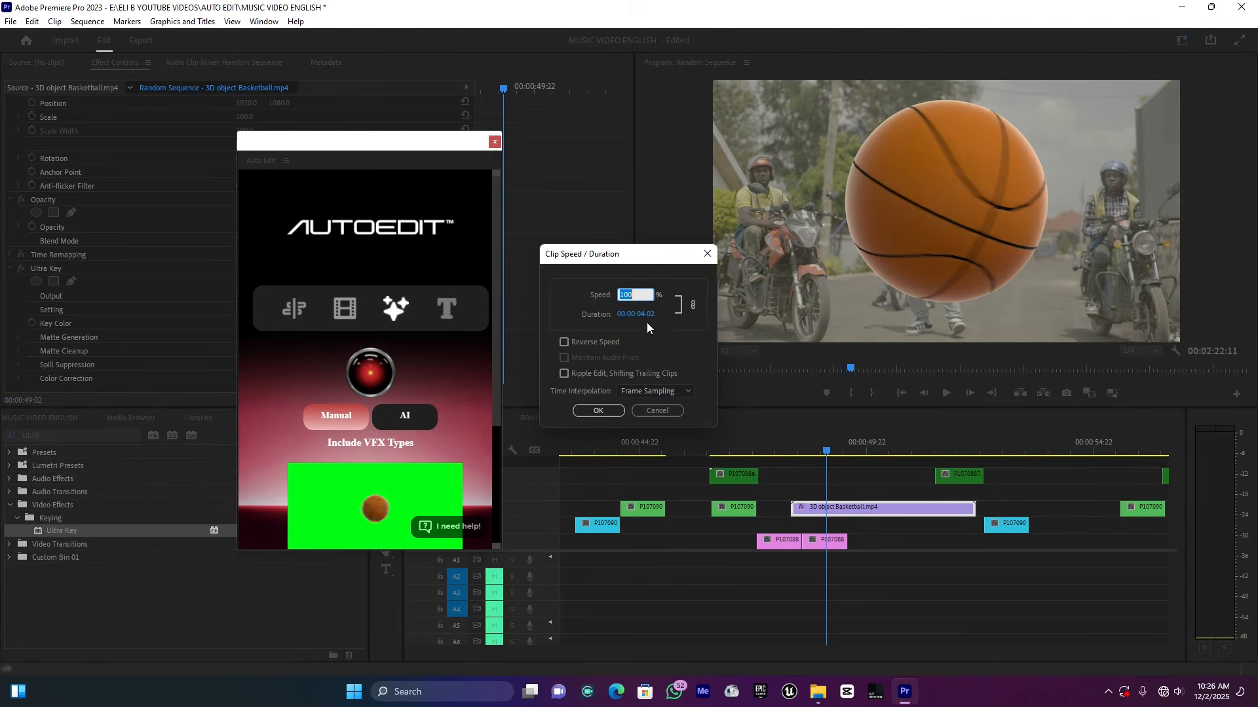
text(175)
click(646, 315)
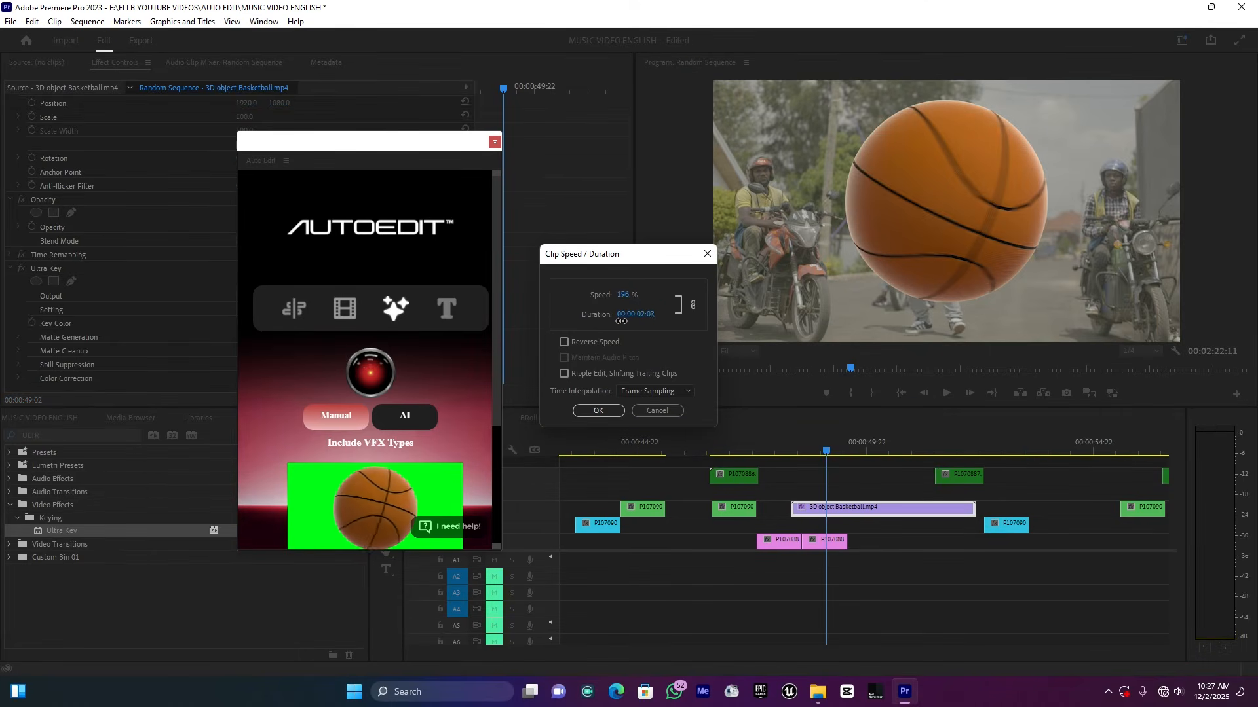
click(598, 410)
Move the shortened basketball clip down one track to V5 and play that part of the sequence.
mouse_move(831, 515)
mouse_down()
mouse_move(812, 520)
mouse_move(830, 519)
mouse_move(832, 536)
mouse_up()
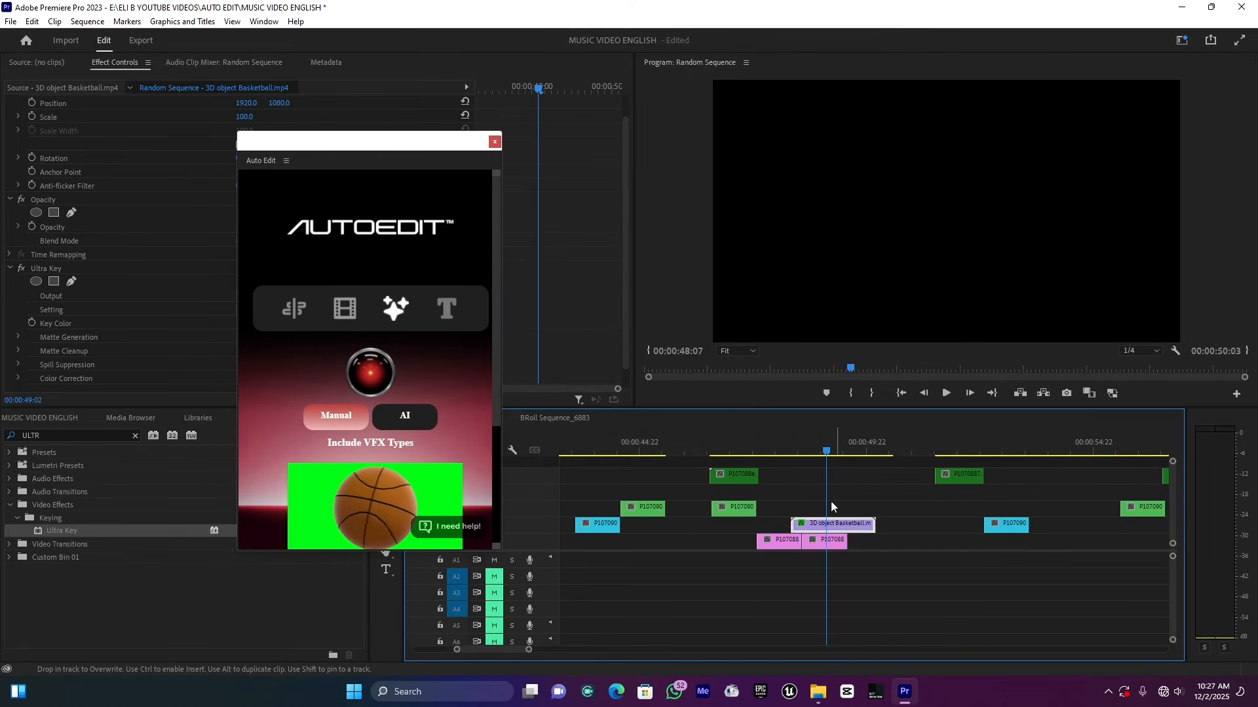
click(781, 445)
key(space)
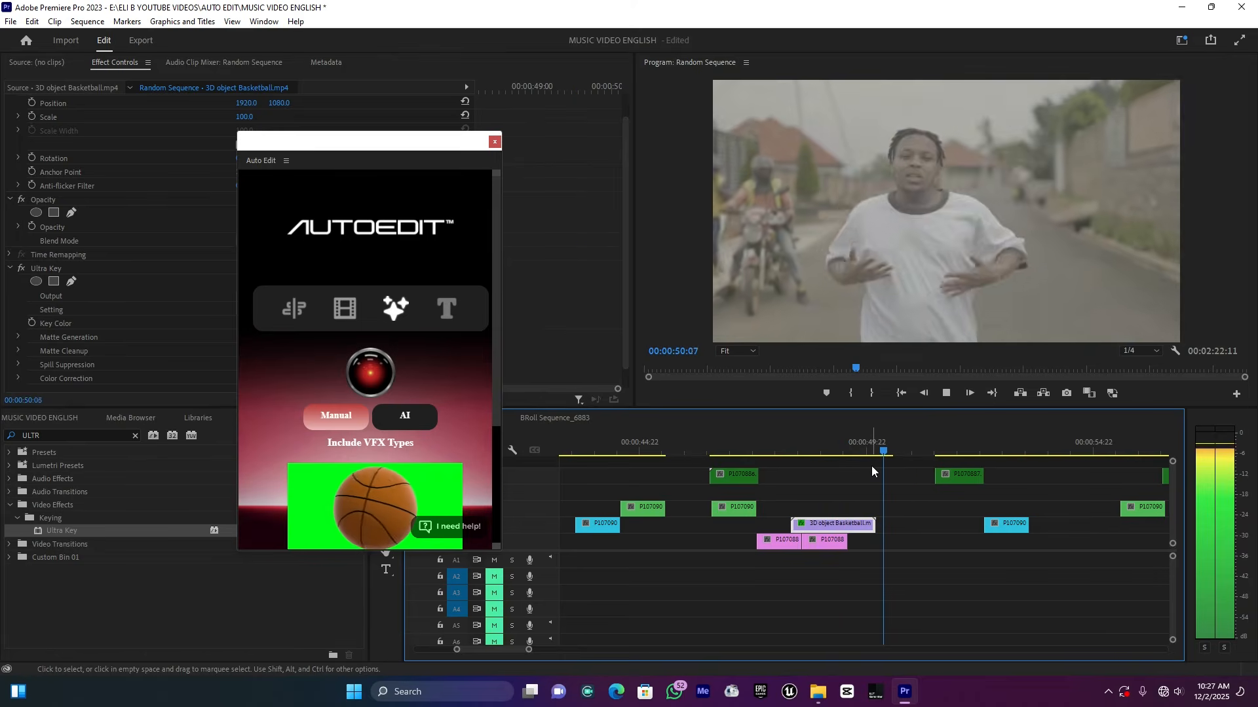
key(space)
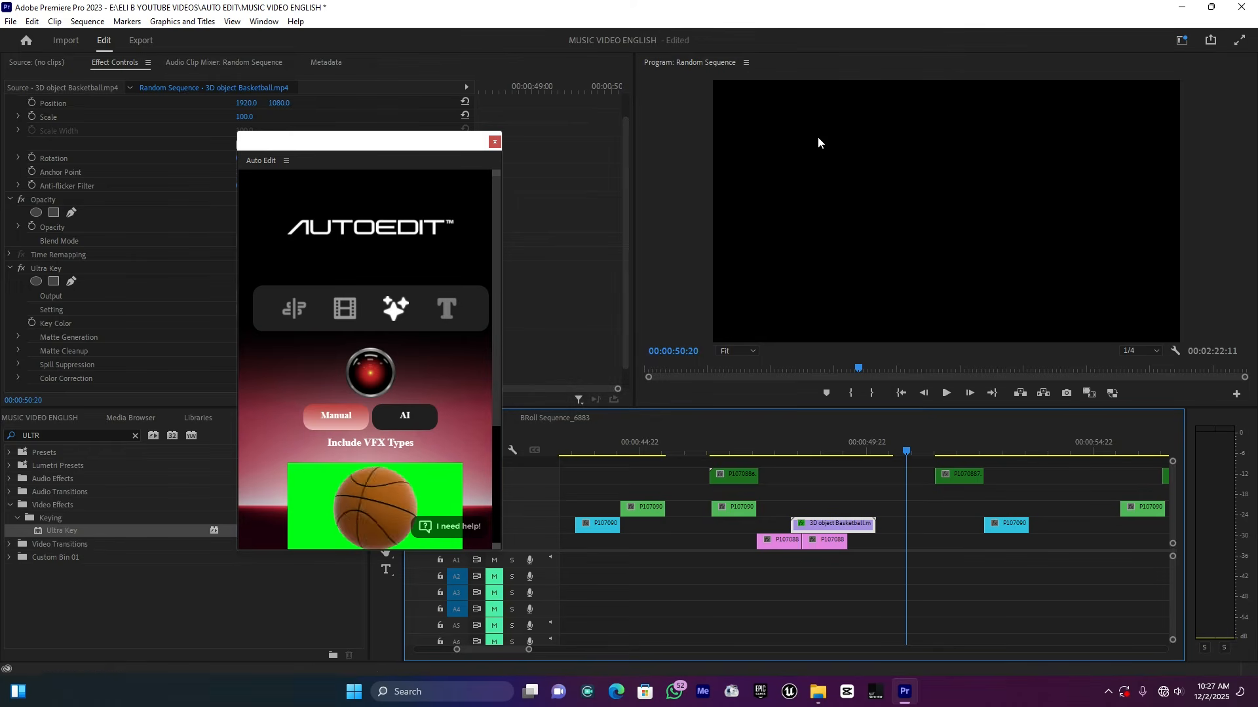
Switch the VFX mode to AI and include the Camera Shakes and Film Burns types.
scroll(409, 426, down, 3)
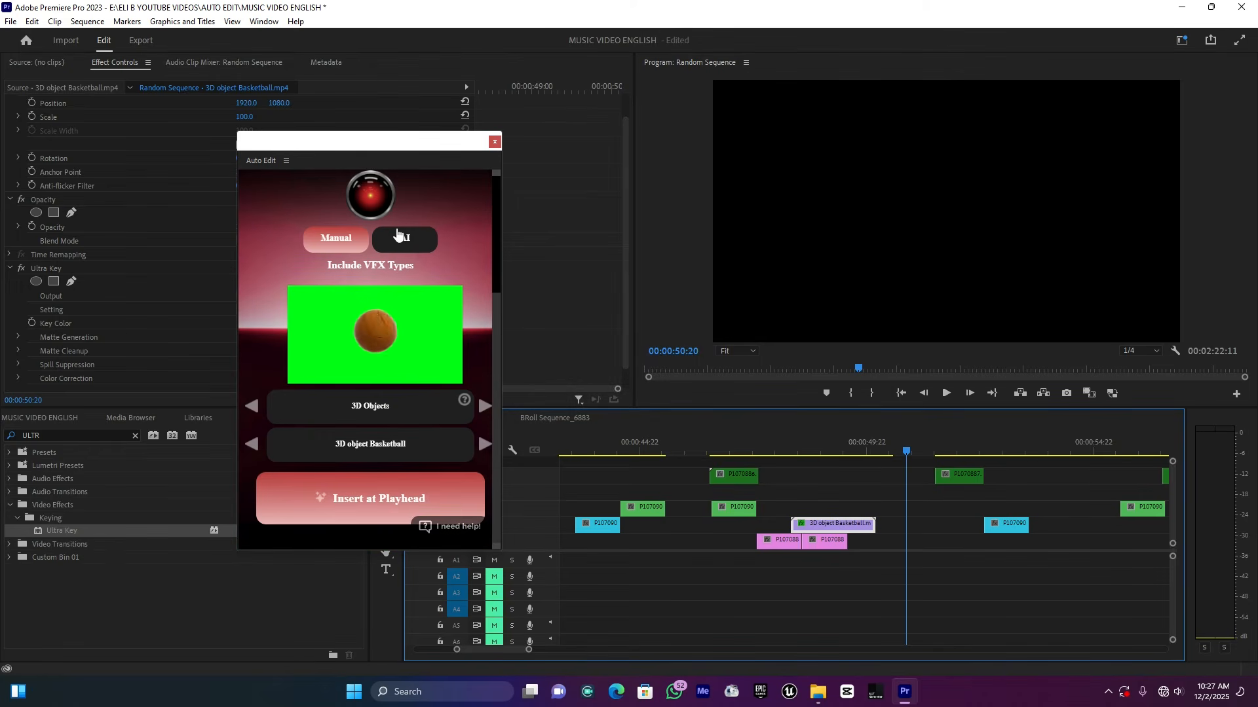
click(409, 244)
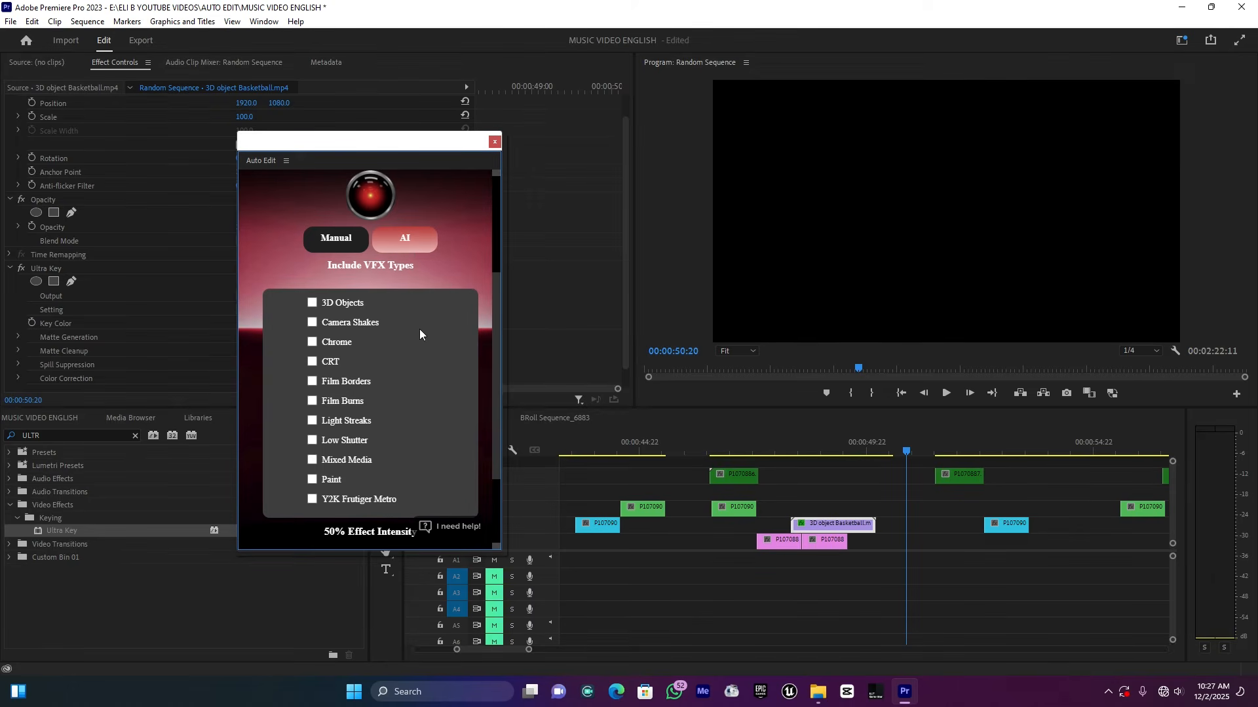
drag(529, 650, 752, 650)
click(311, 324)
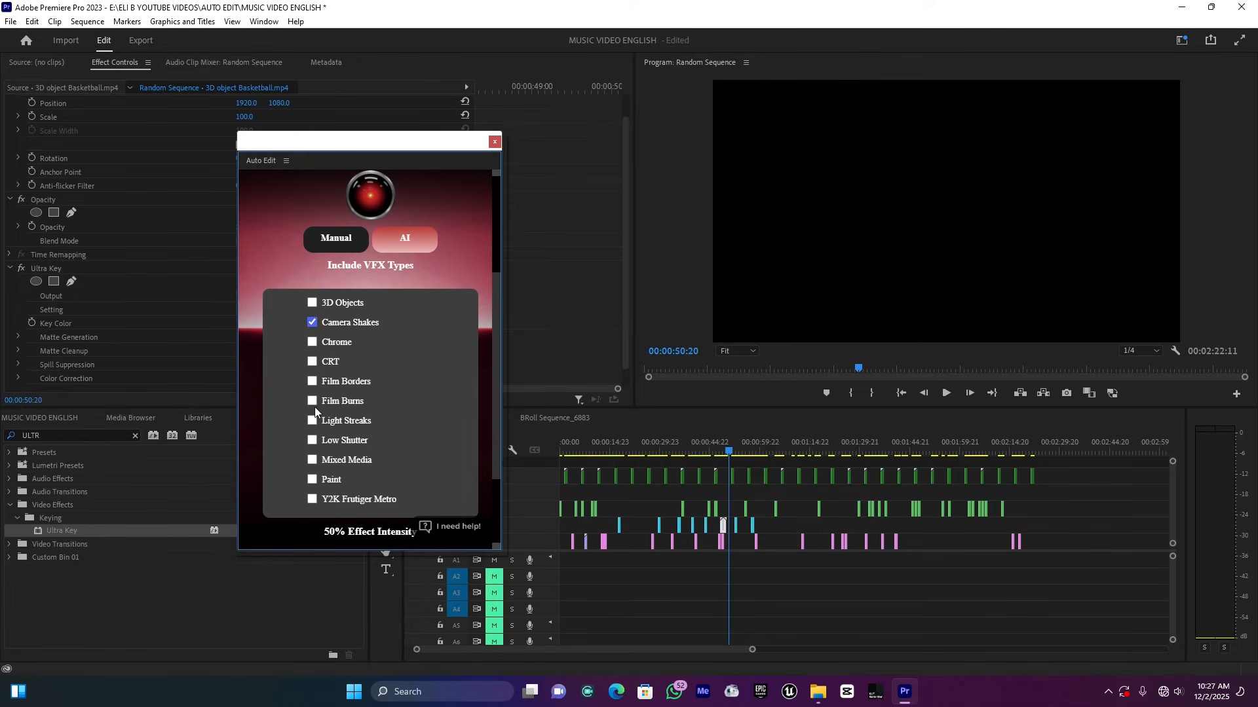
scroll(350, 436, down, 3)
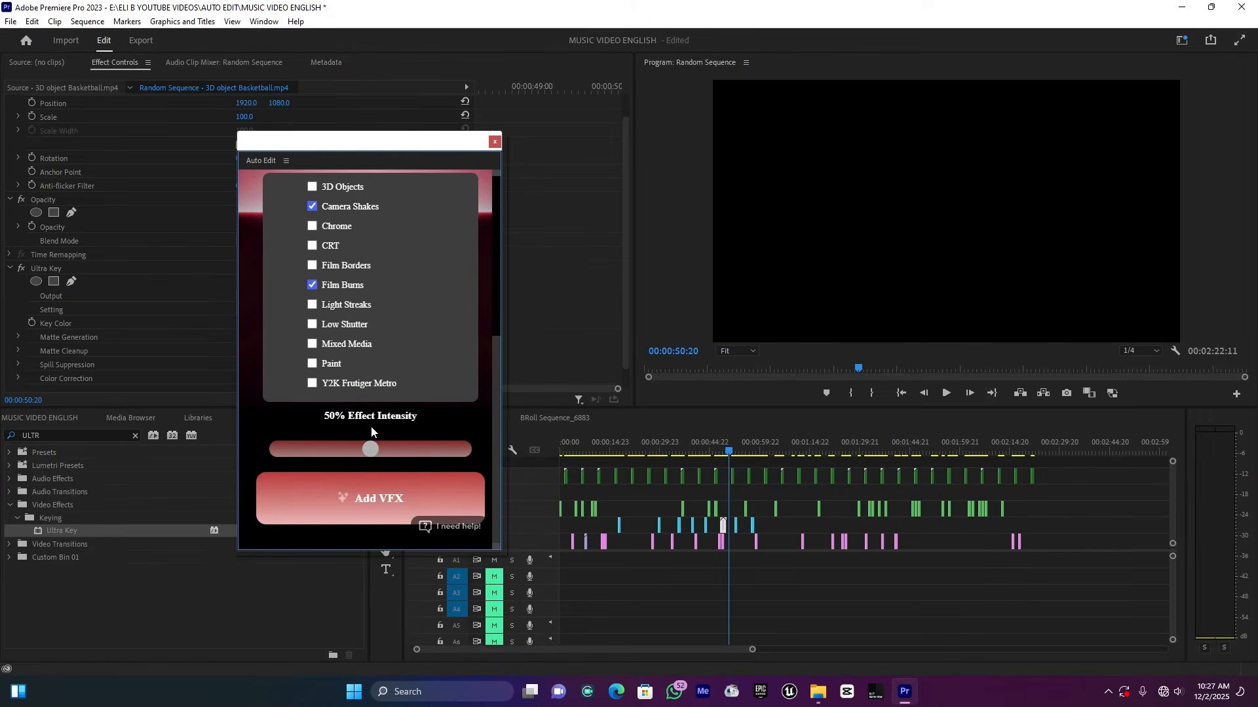
Set the effect intensity to 5% and add the AI VFX to the sequence, accepting the substitution of unavailable fonts.
mouse_move(371, 449)
mouse_down()
mouse_move(291, 469)
mouse_move(387, 456)
mouse_up()
click(562, 452)
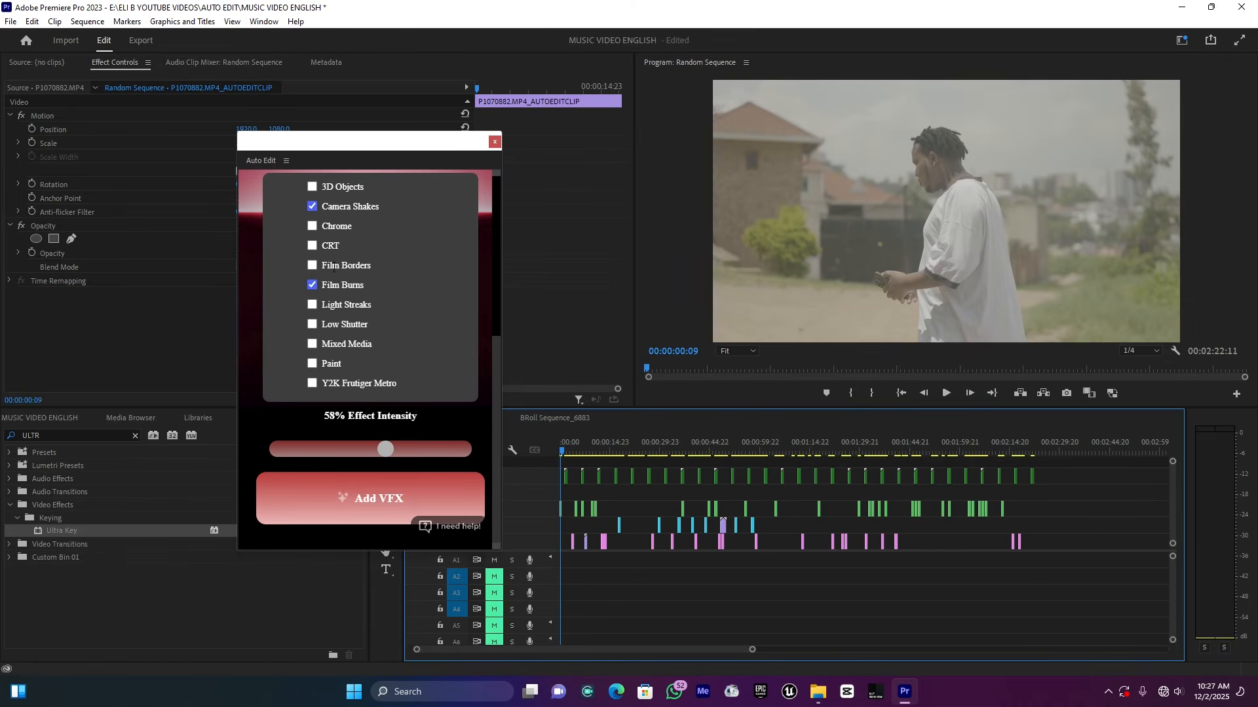
click(288, 457)
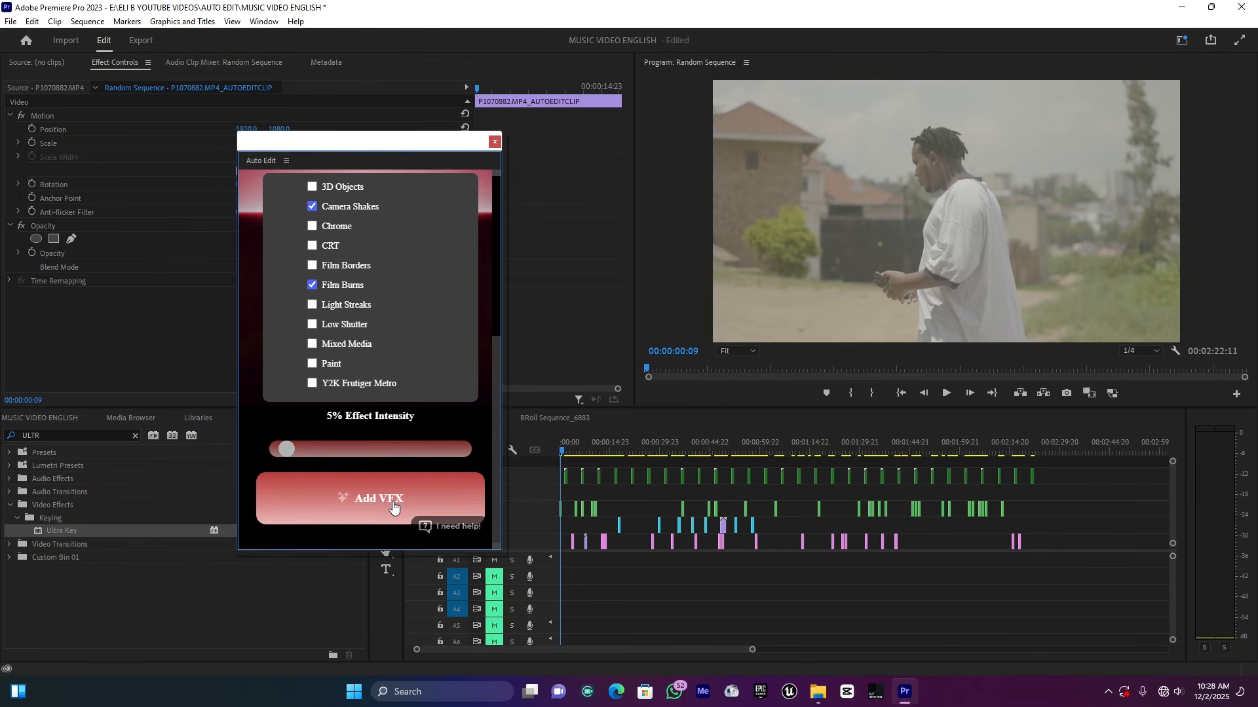
click(315, 498)
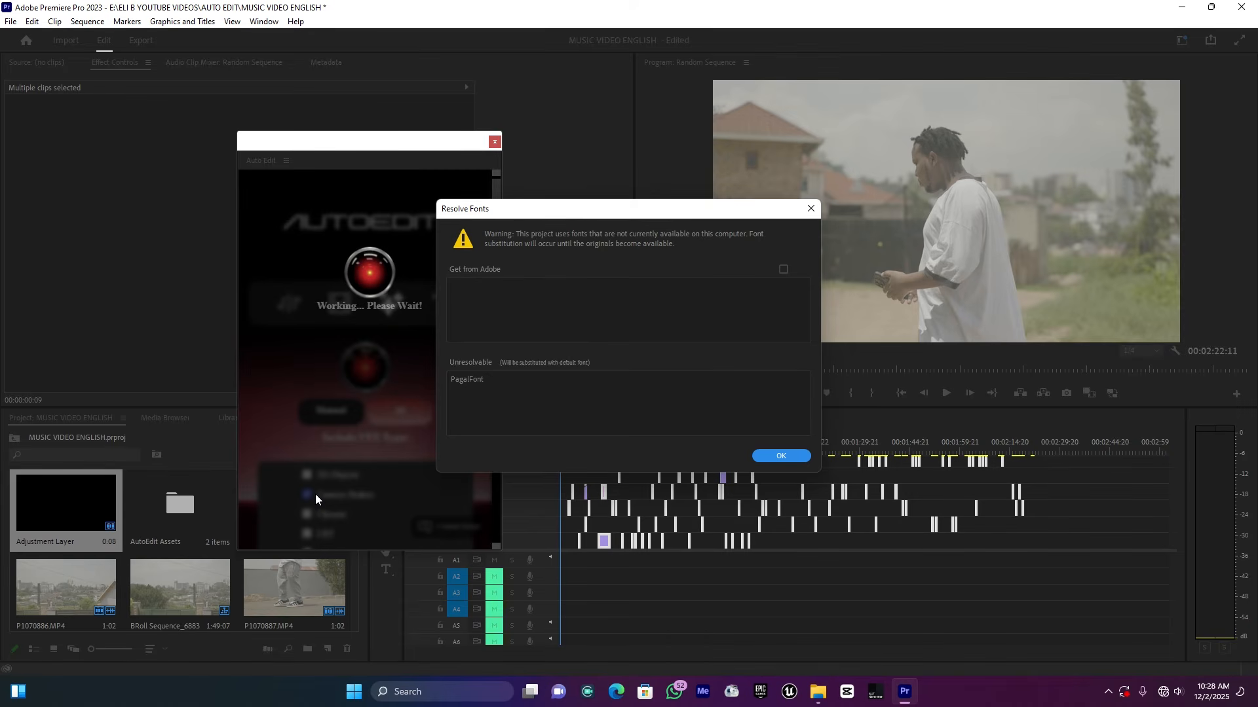
click(780, 457)
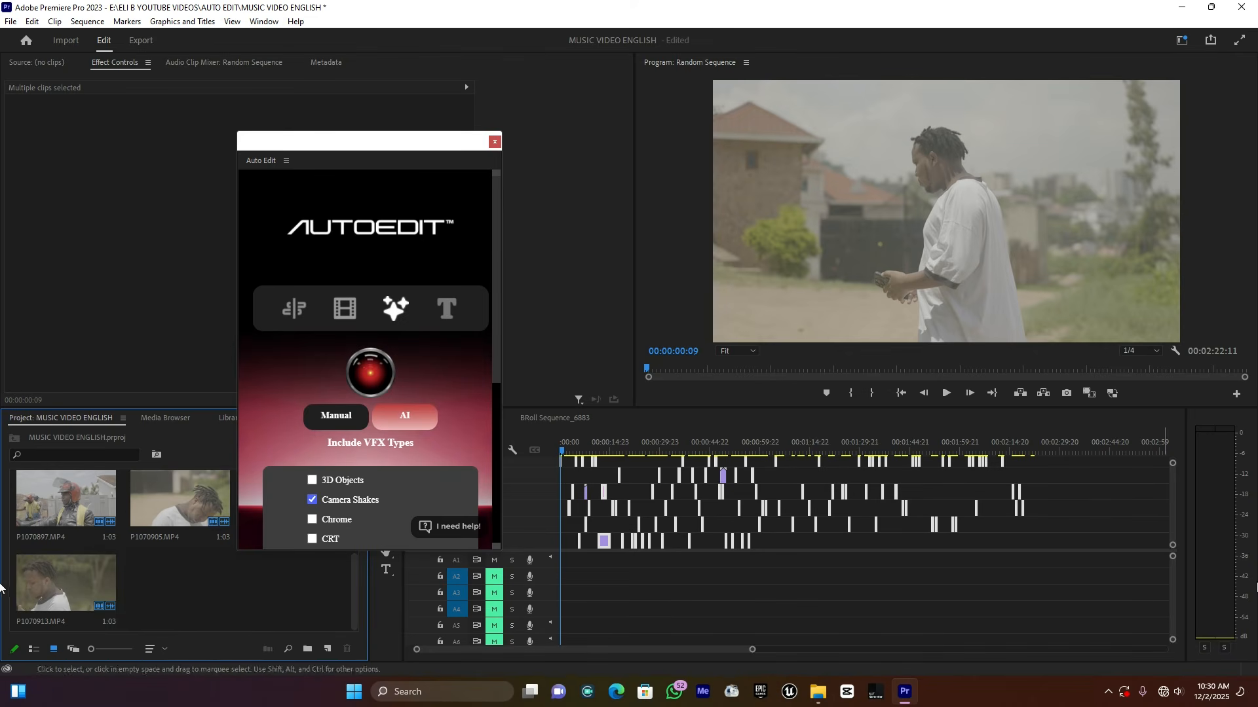
Examine the added VFX clips on the upper tracks and play the sequence from about 00:00:46.
scroll(1170, 507, up, 3)
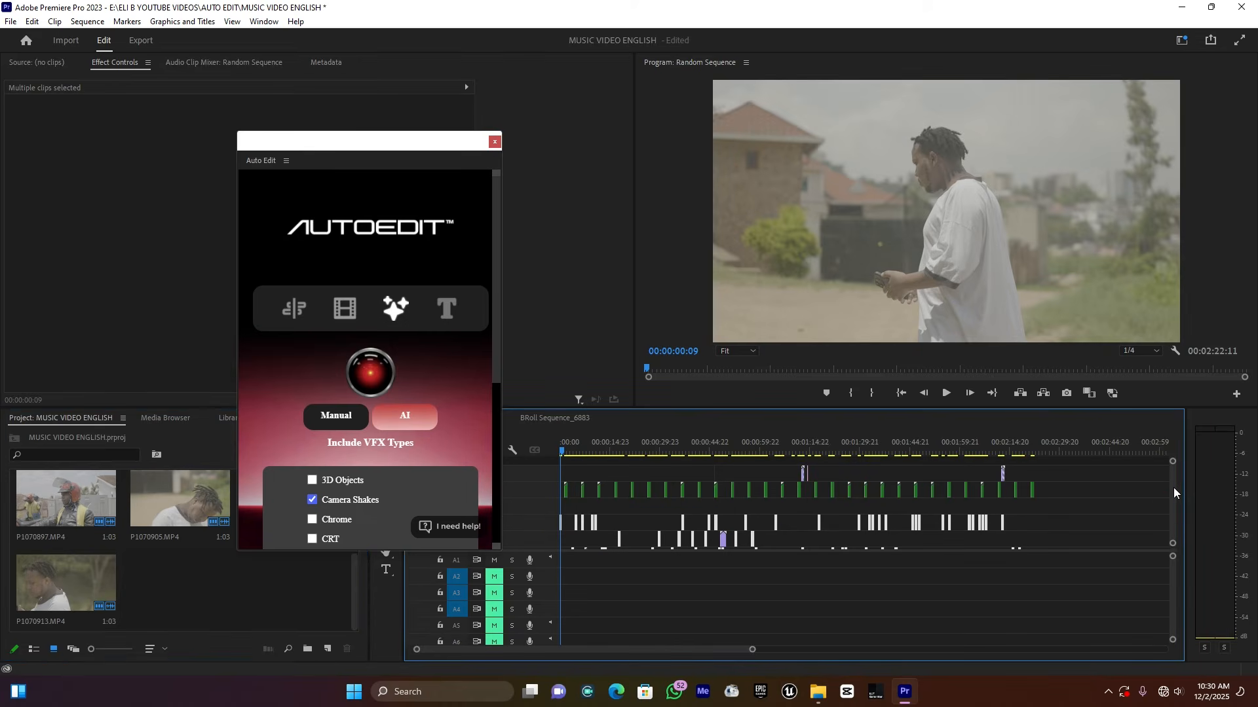
drag(760, 649, 632, 650)
drag(371, 143, 242, 123)
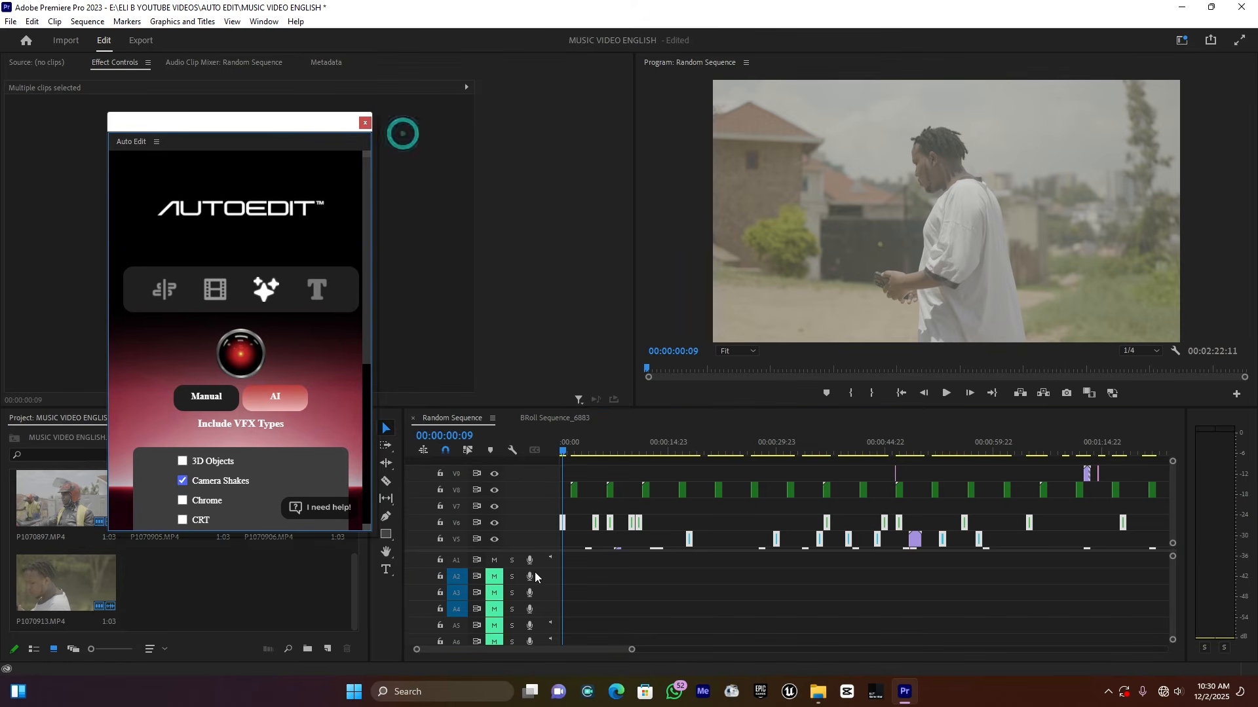
click(894, 445)
drag(633, 650, 575, 640)
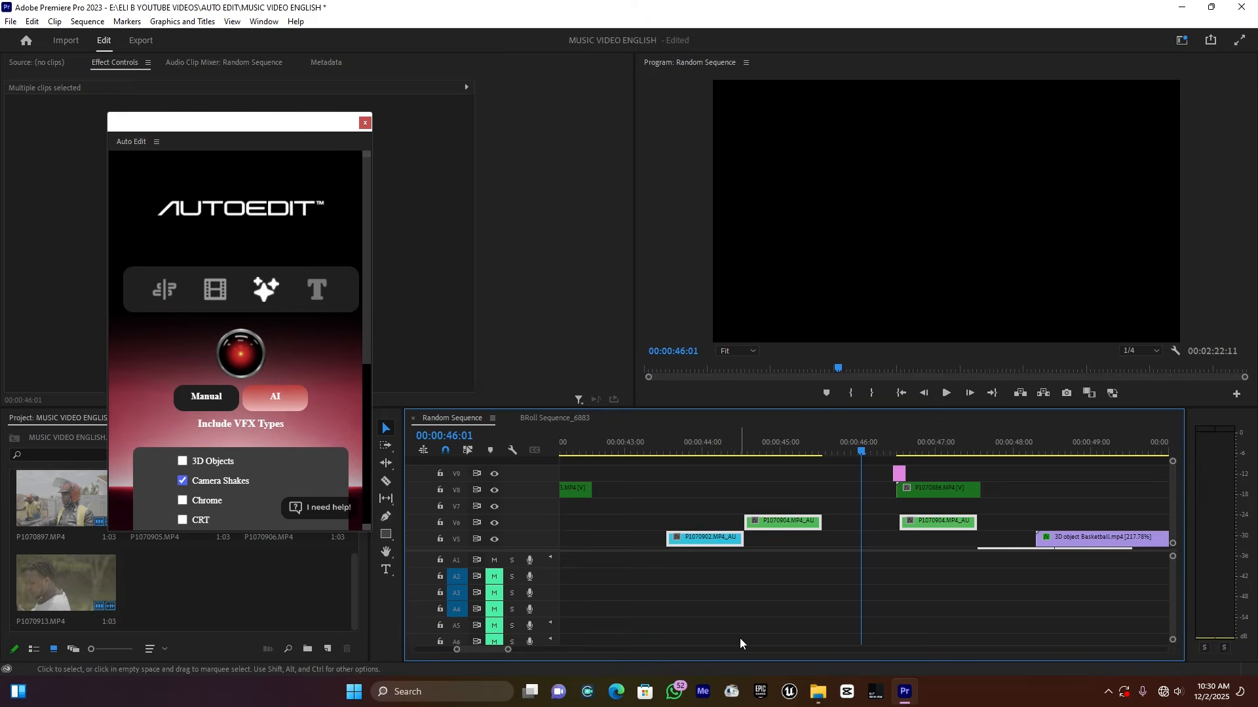
key(space)
key(space)
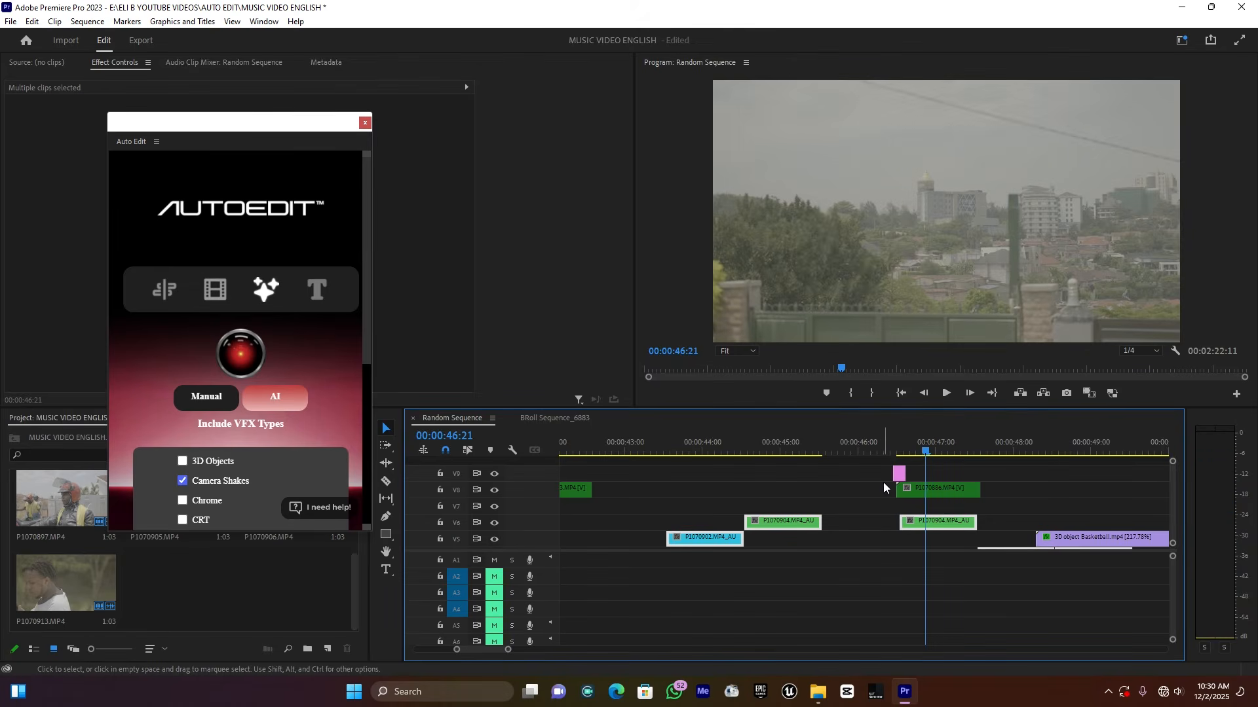
scroll(1168, 490, down, 3)
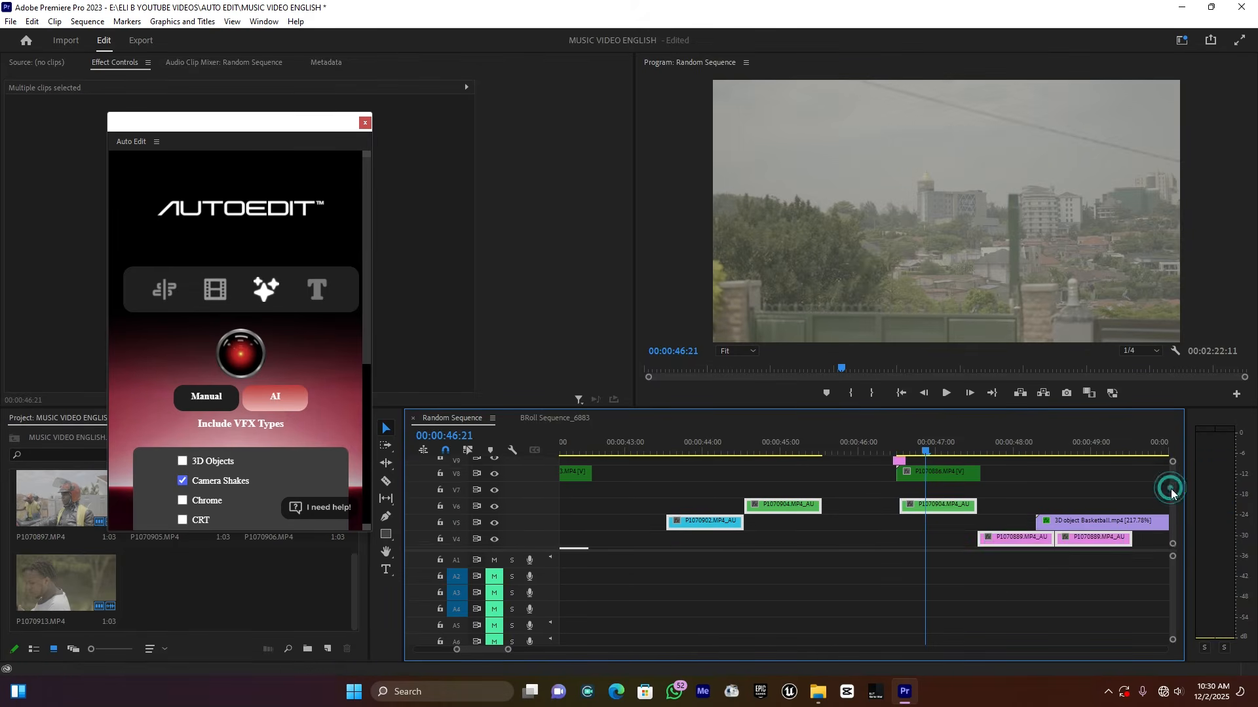
scroll(1174, 490, up, 3)
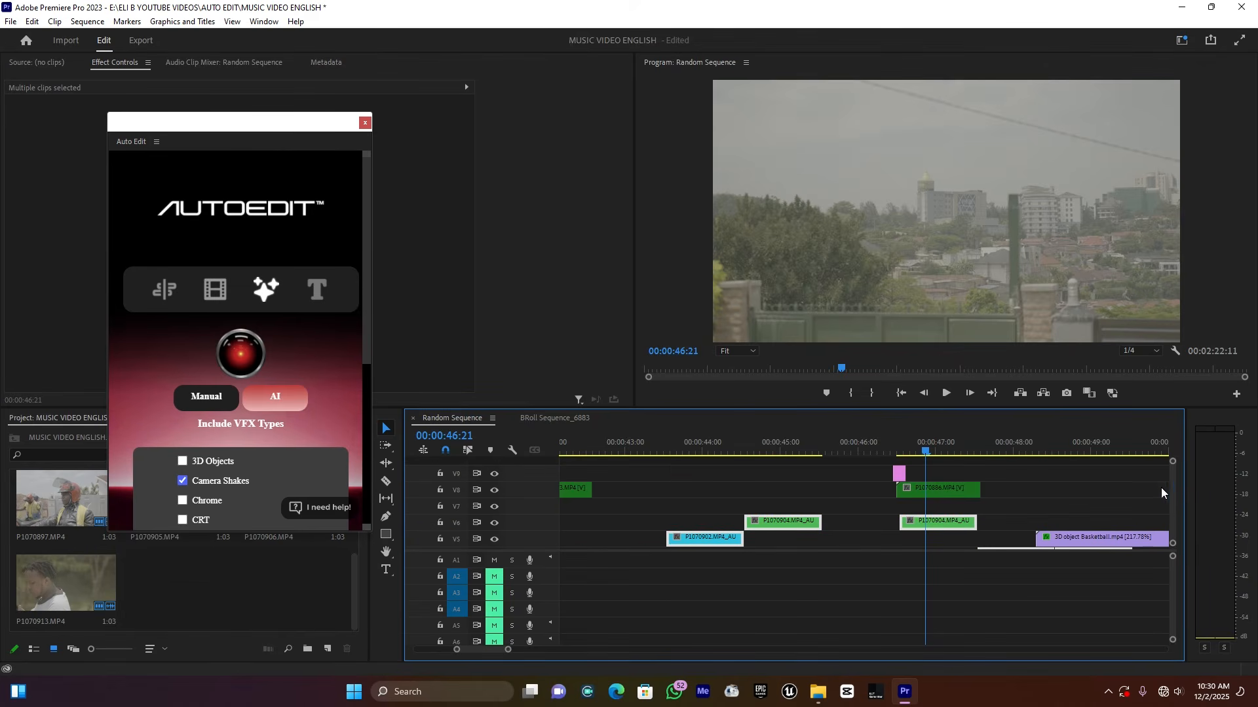
Play the sequence from about 00:01:11 to review the VFX clips on track V9.
drag(510, 649, 680, 649)
click(925, 455)
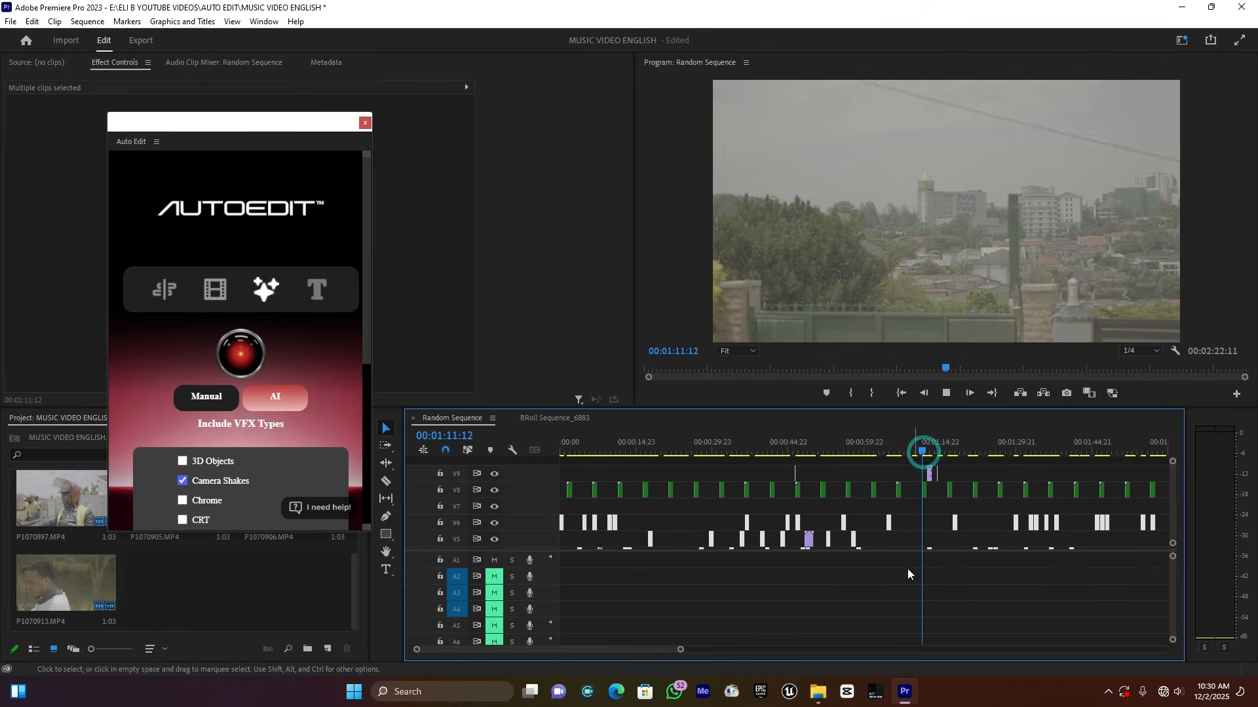
key(space)
drag(680, 650, 597, 650)
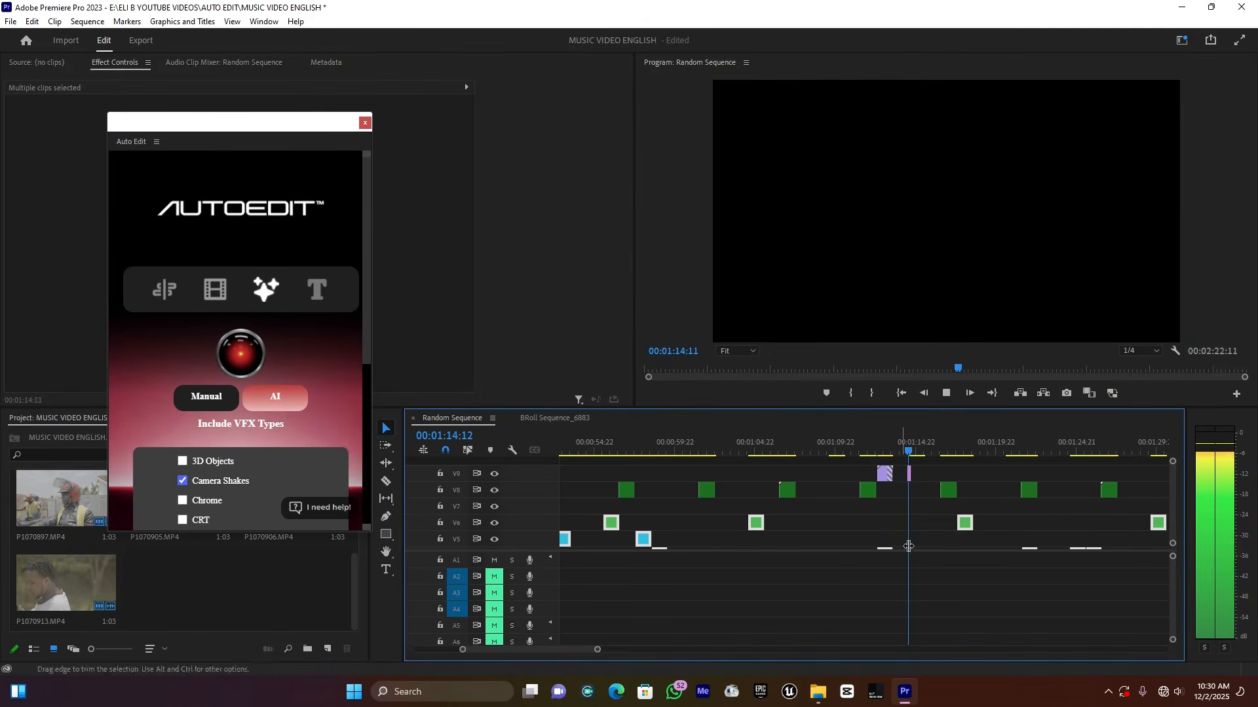
key(space)
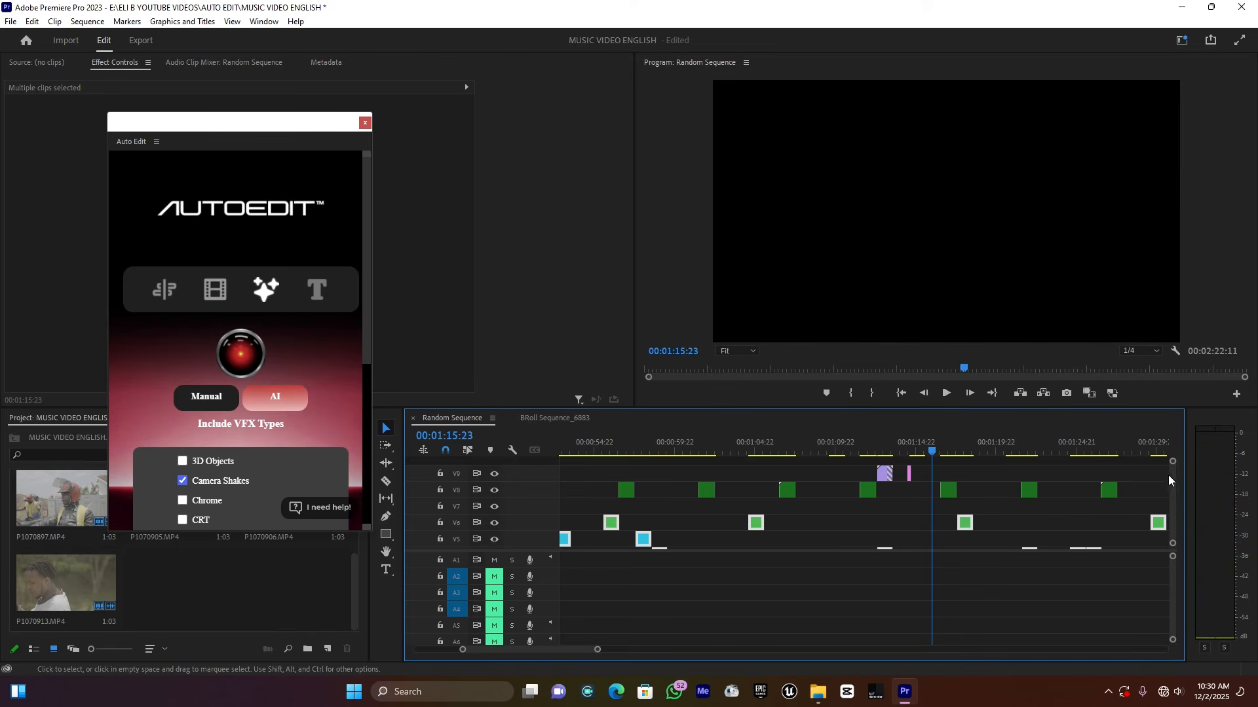
Extend the V4 clip's end and the V3 clip's start until they meet near 00:01:14, and play the join.
scroll(1169, 474, down, 2)
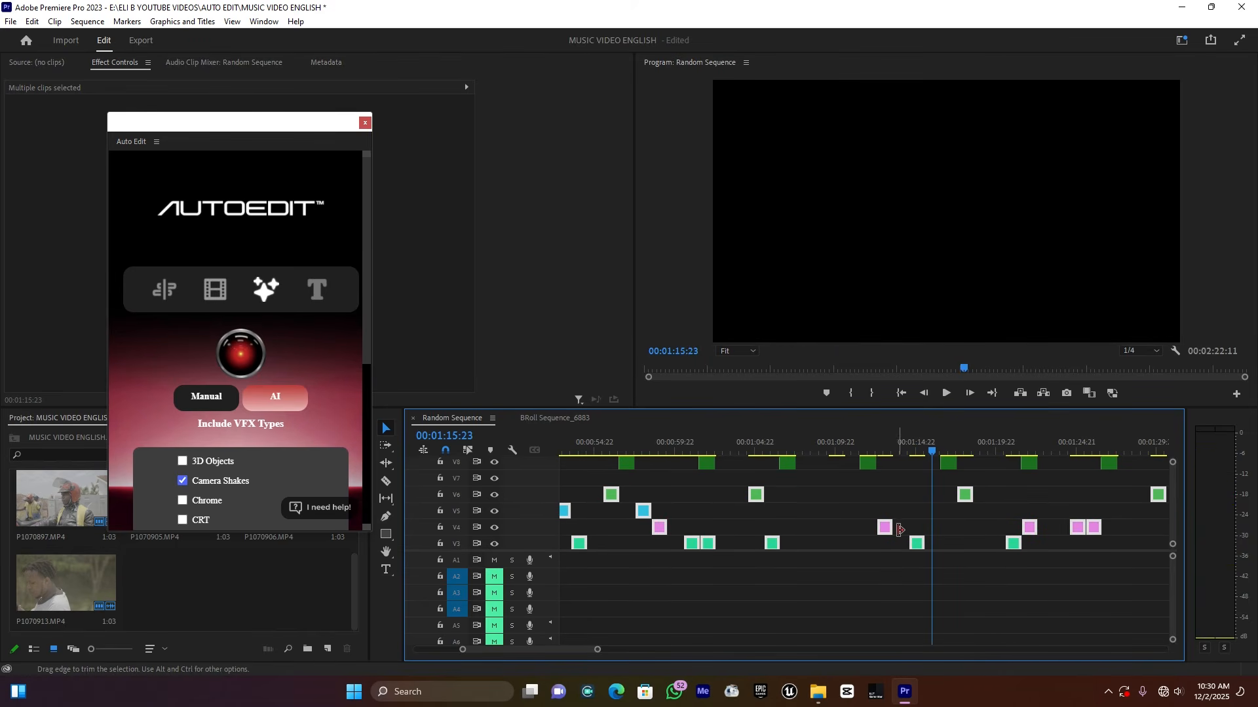
drag(896, 527, 900, 541)
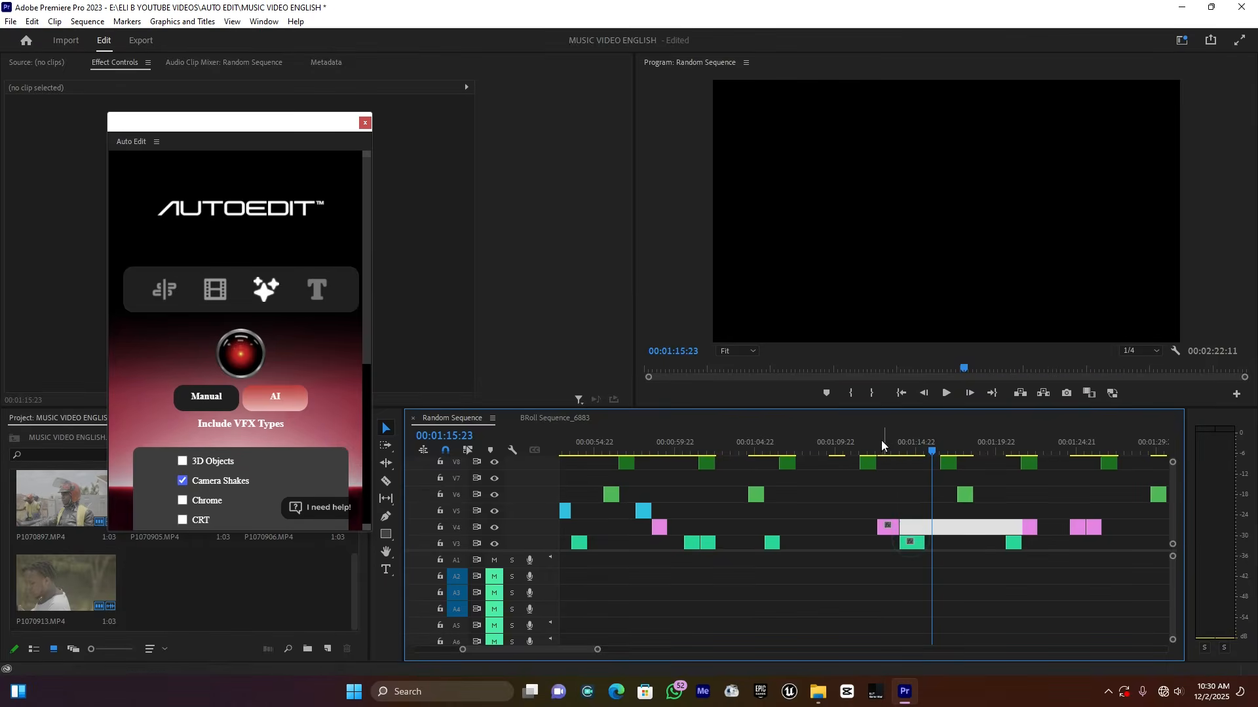
click(872, 443)
key(space)
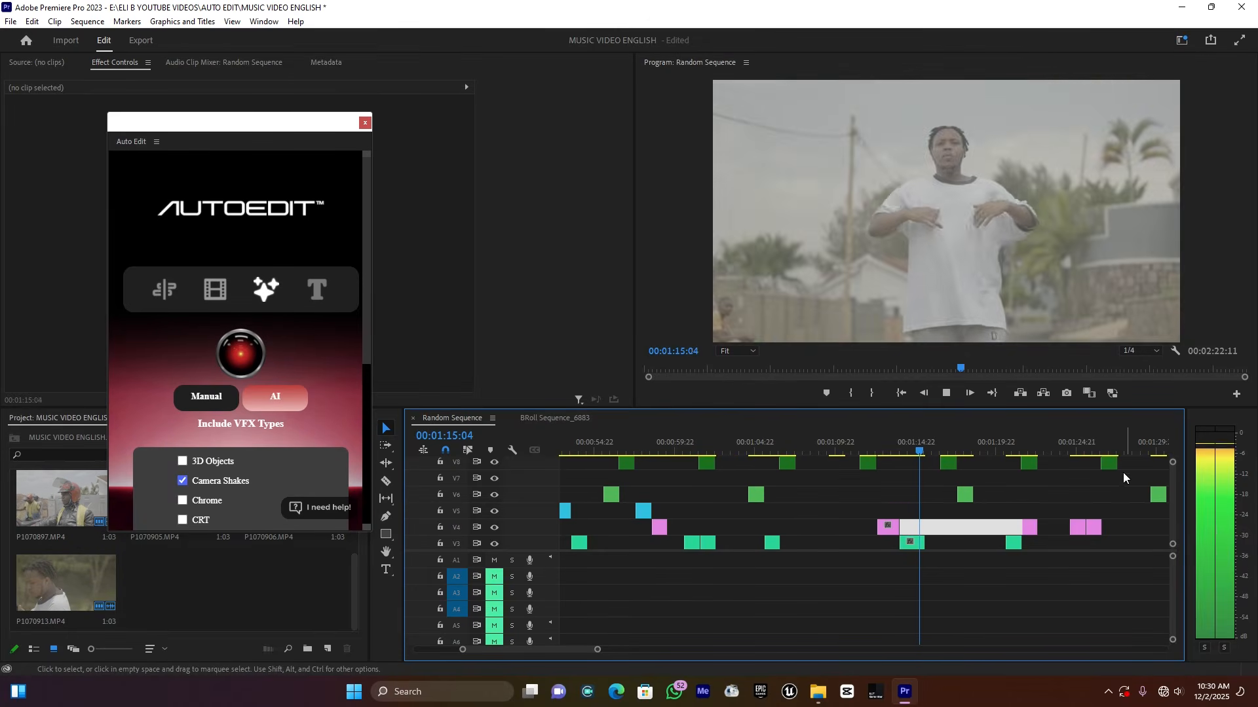
key(space)
Review the AI VFX placement across the whole sequence and play the section from 00:02:11:22.
scroll(598, 651, down, 3)
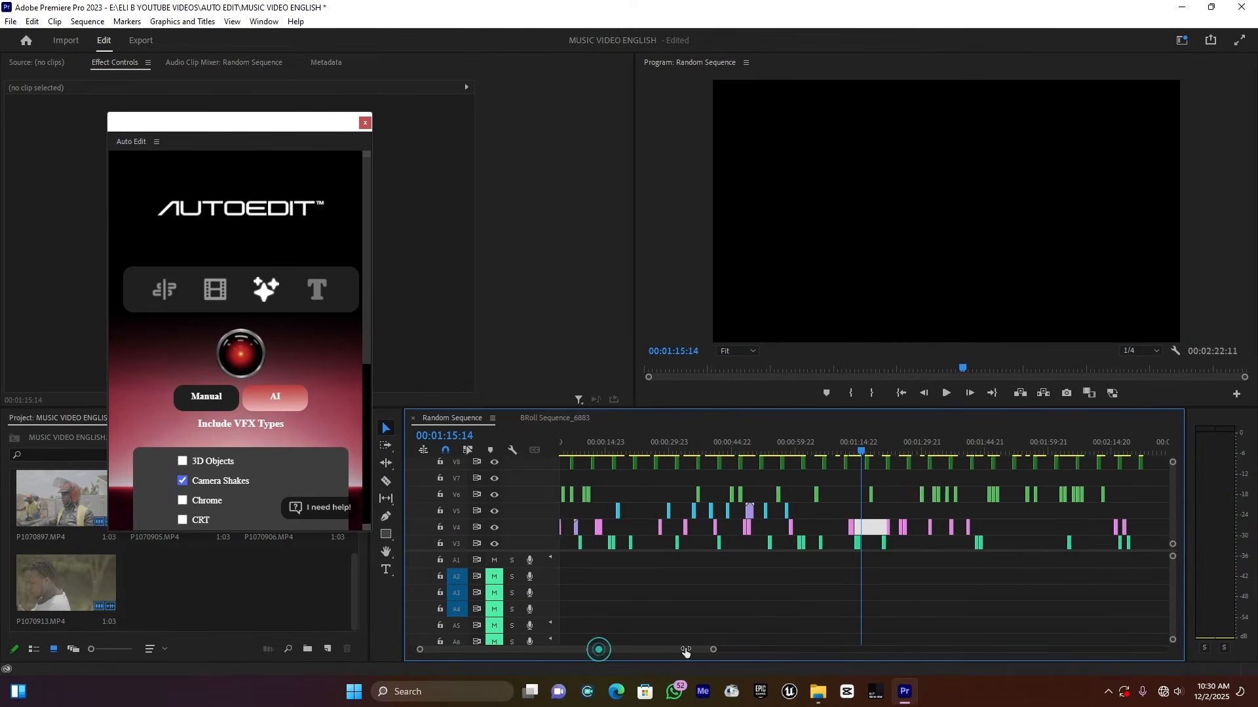
scroll(1177, 494, up, 1)
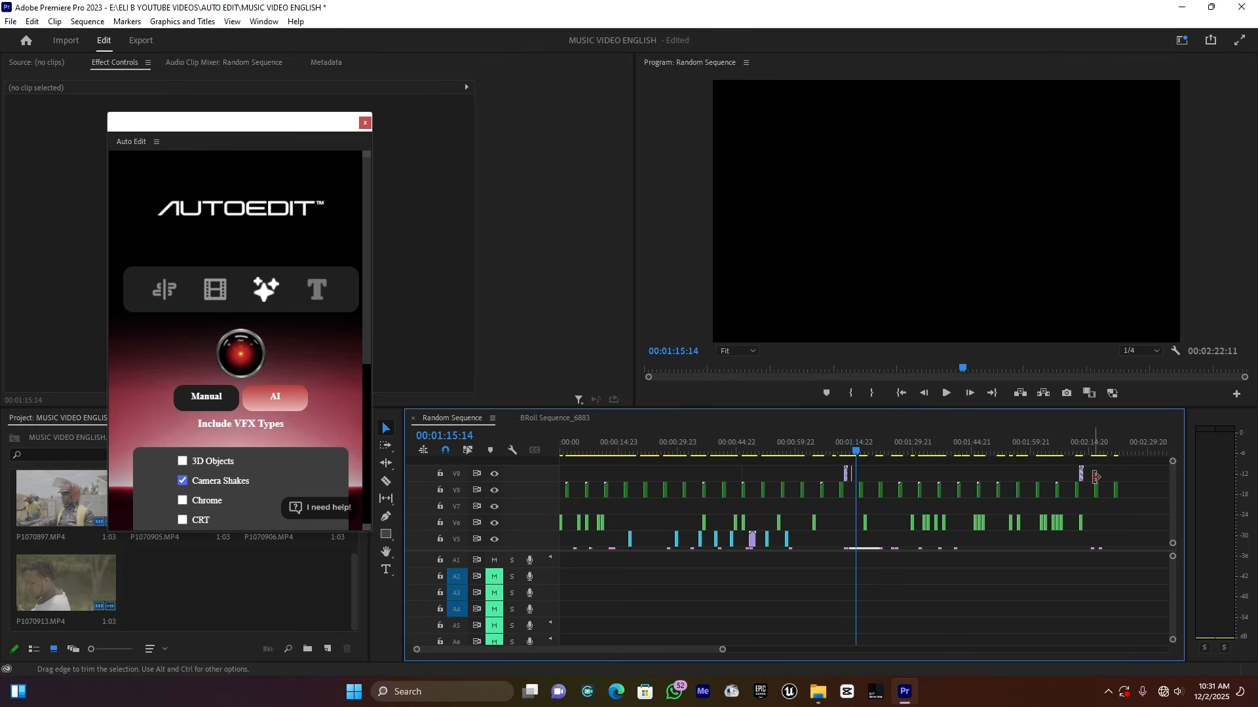
click(729, 443)
scroll(320, 440, down, 5)
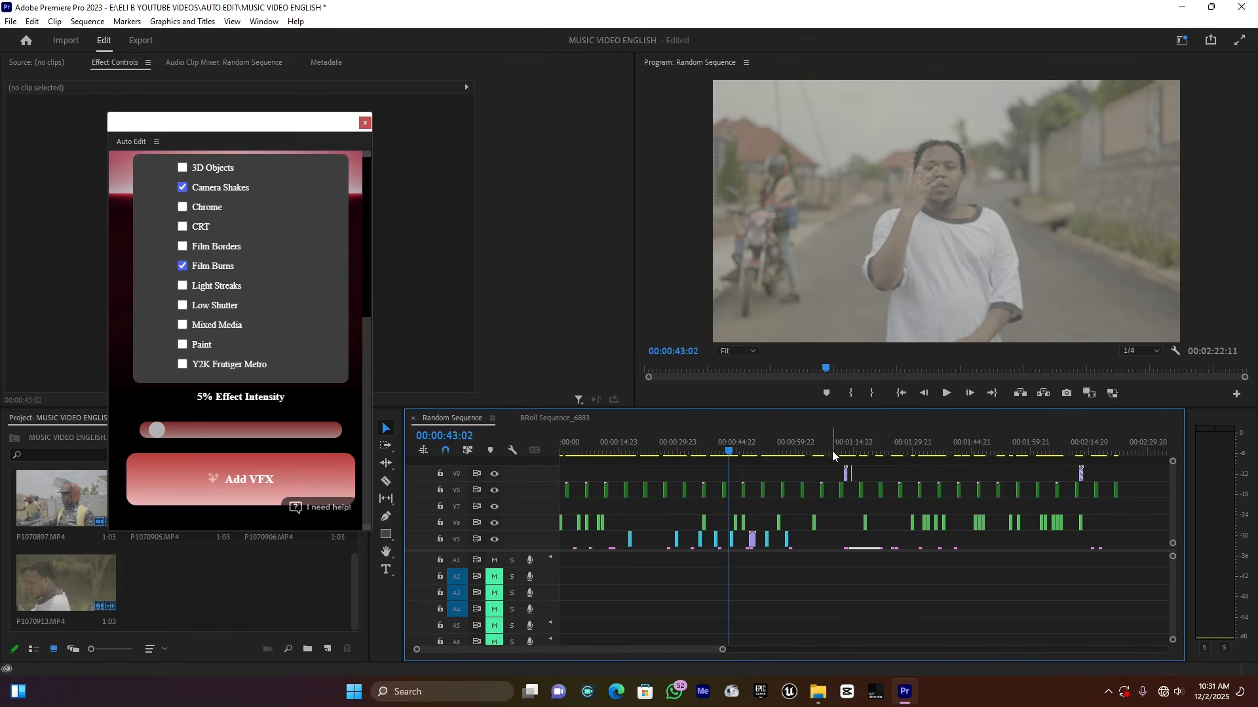
click(1078, 451)
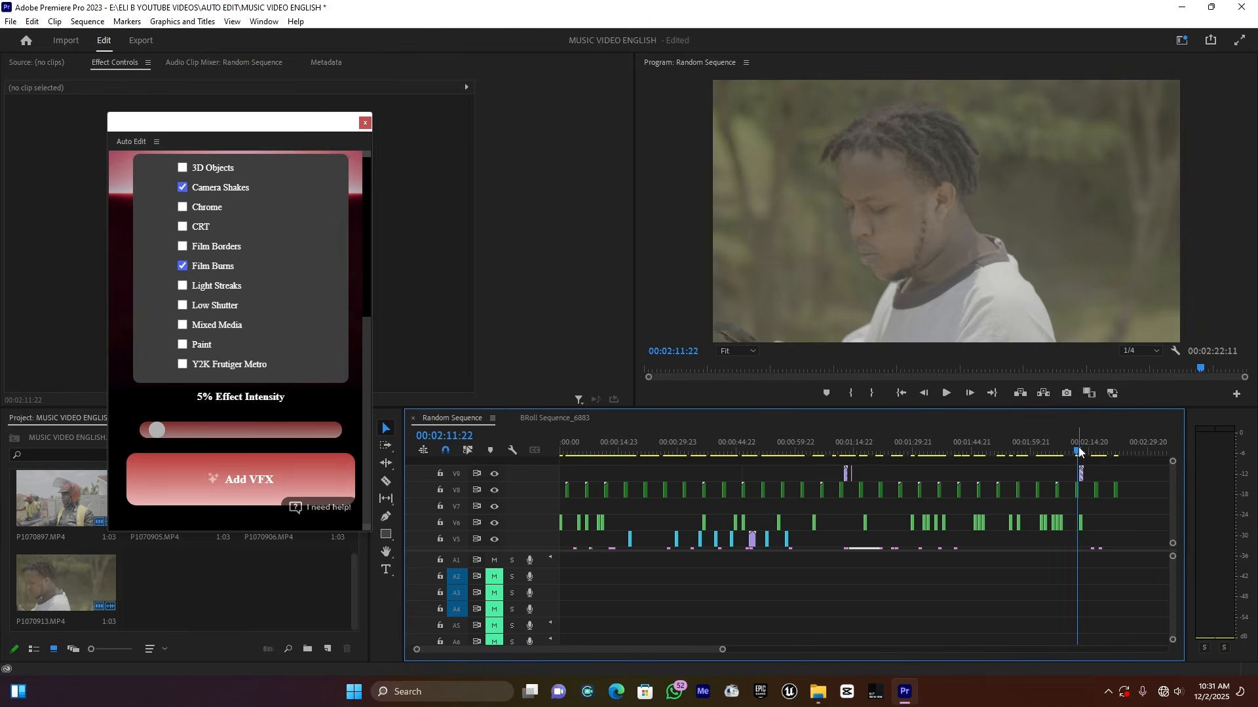
key(space)
key(space)
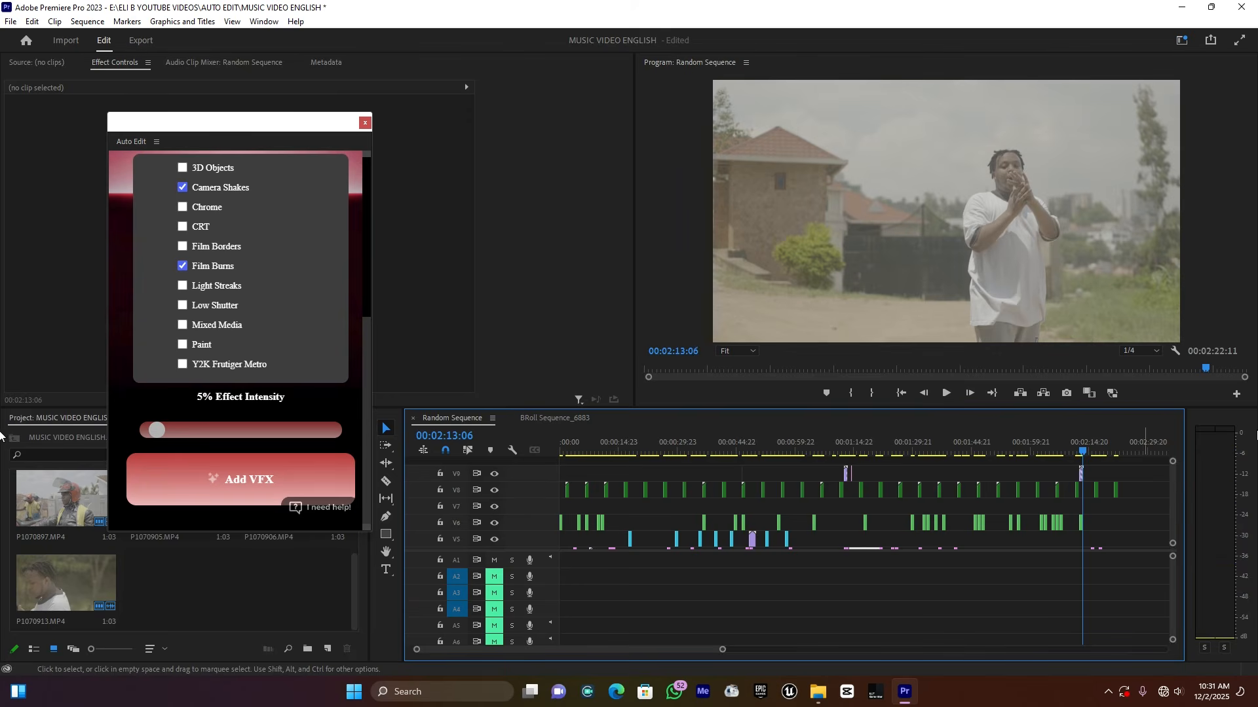
key(Left)
key(Left)
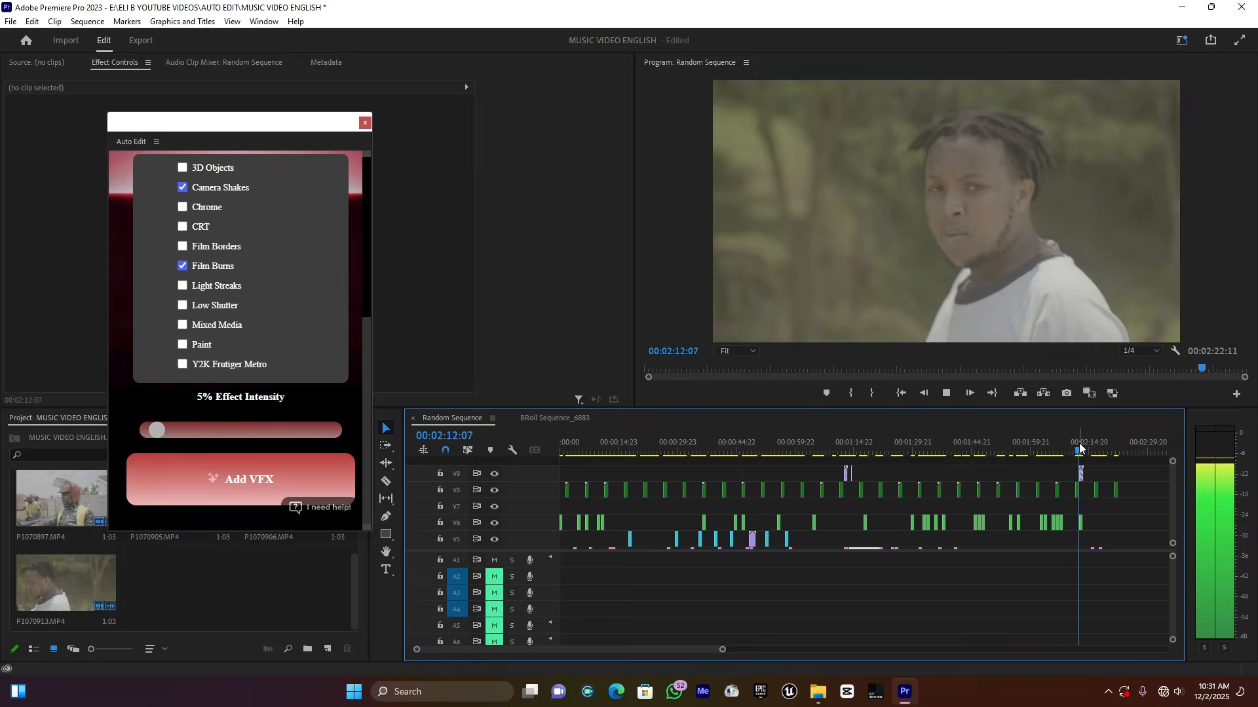
Place the playhead at 00:00:02:06 and choose the EP Title 6 template from Auto Edit's Mogrt Titles.
drag(721, 651, 676, 650)
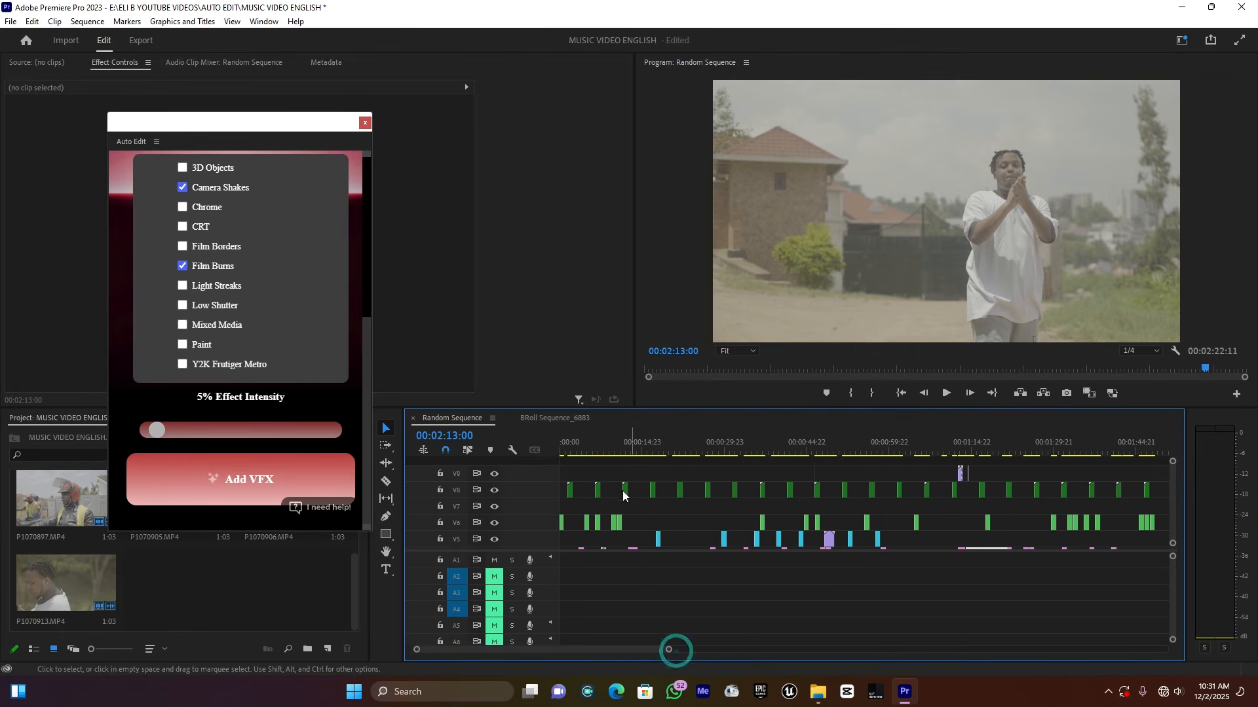
click(586, 443)
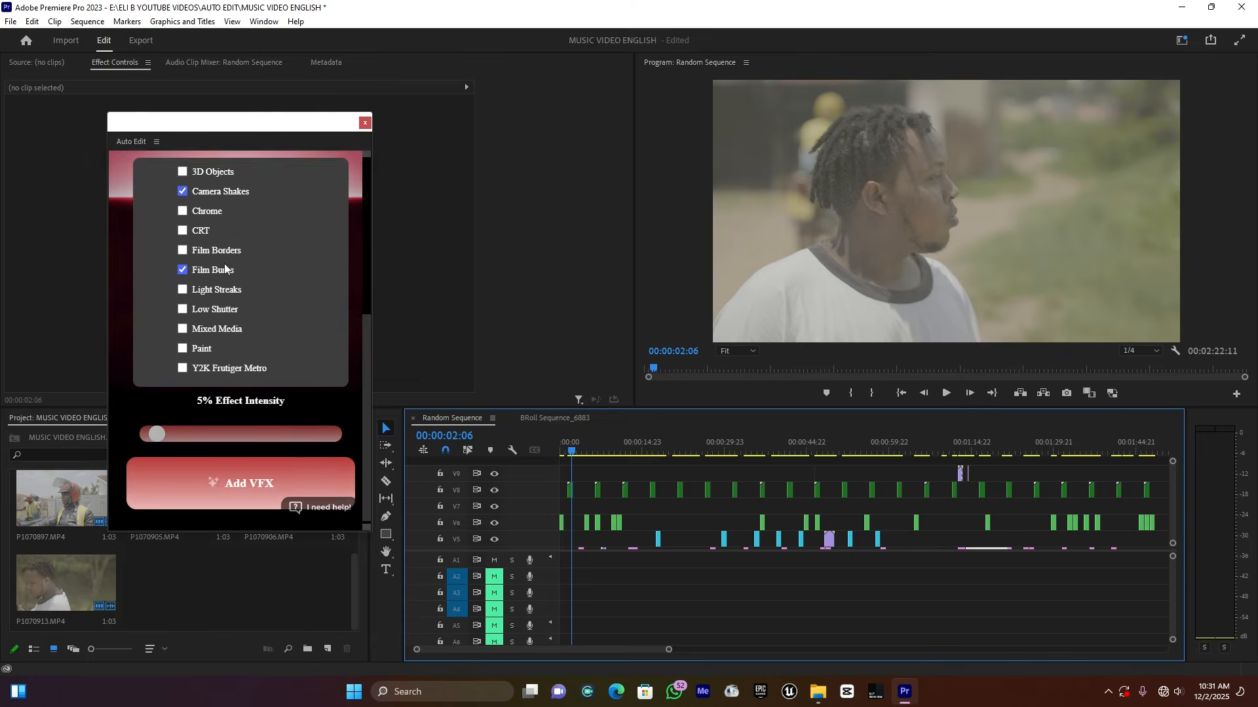
scroll(225, 267, up, 5)
click(317, 281)
scroll(296, 378, down, 1)
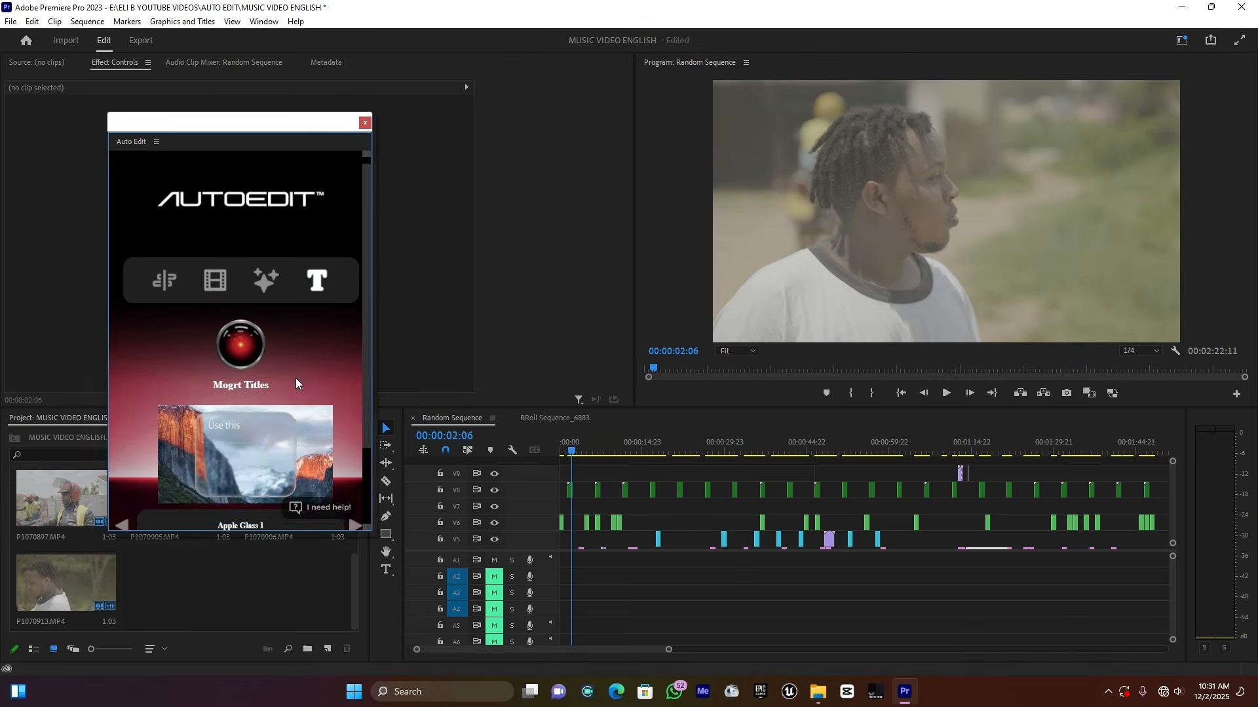
scroll(296, 378, down, 2)
click(355, 427)
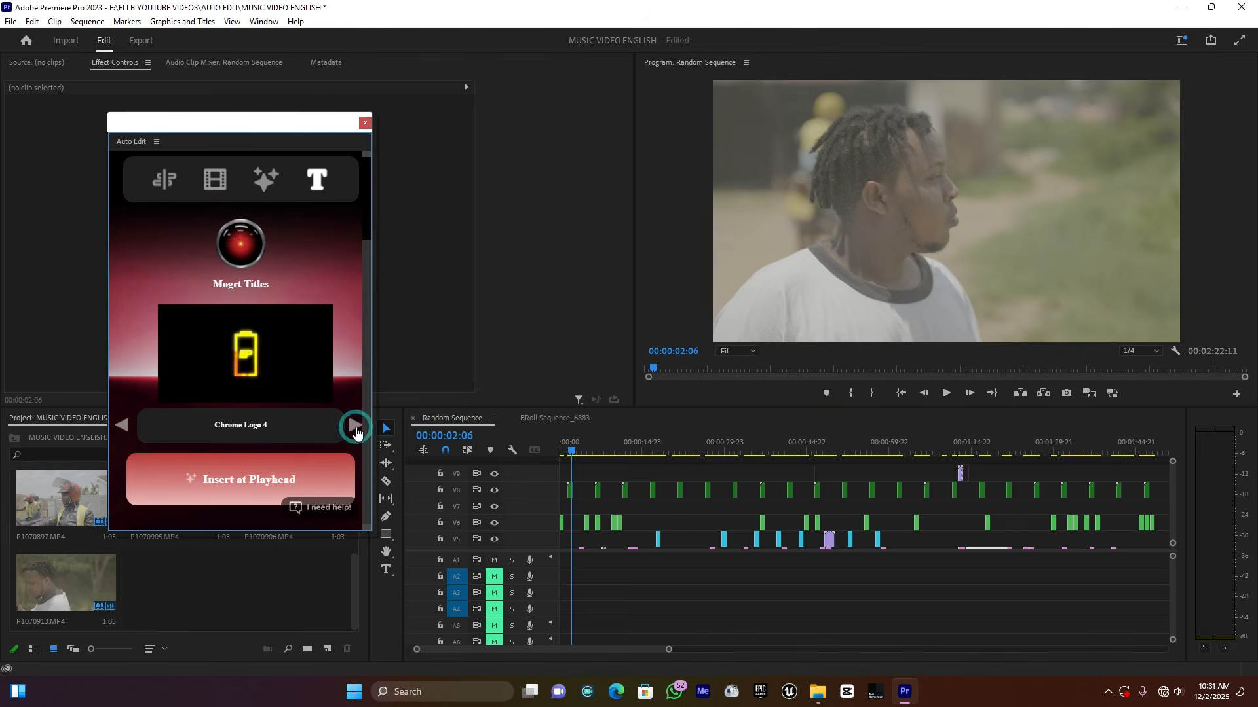
click(356, 427)
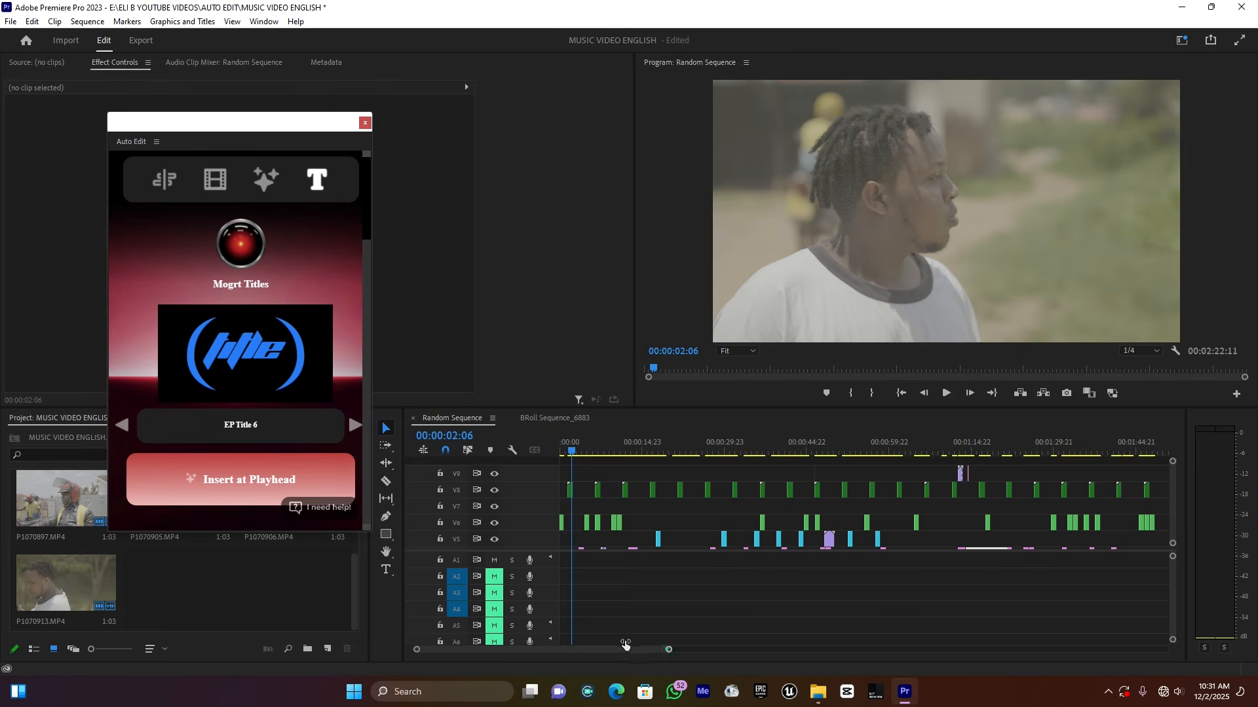
Insert the EP Title 6 template at the playhead near the start of the sequence.
drag(666, 646, 616, 642)
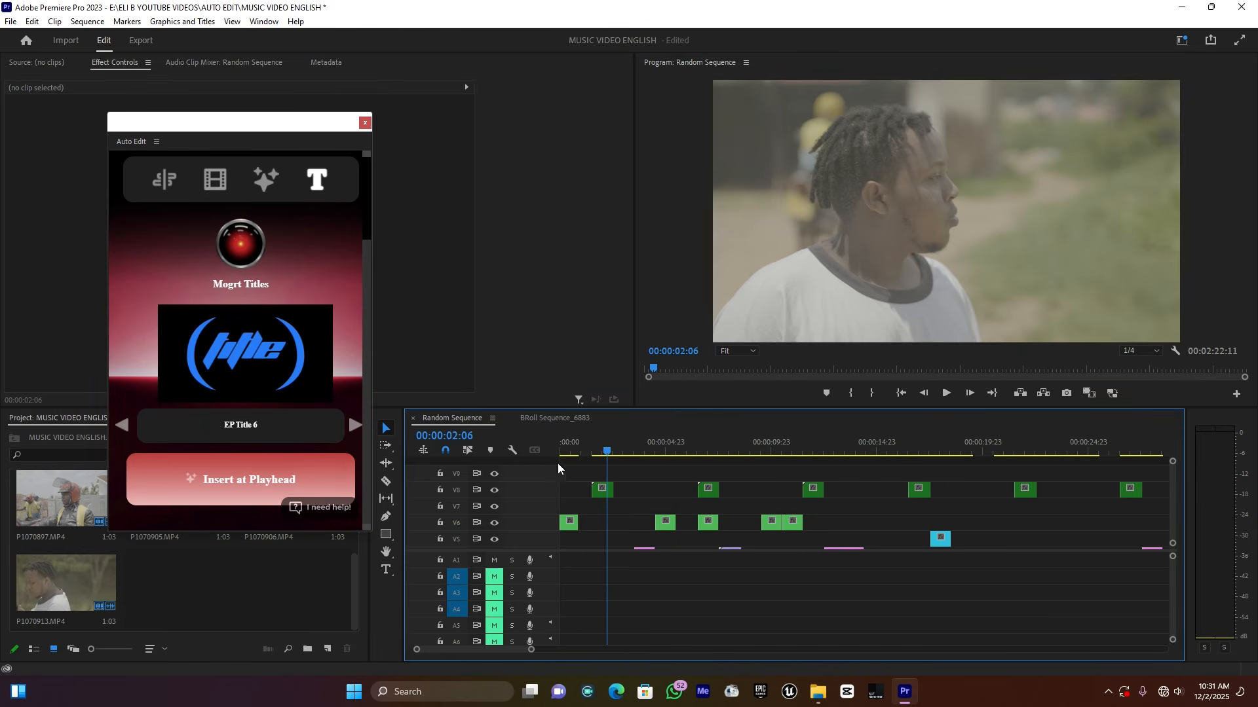
click(259, 481)
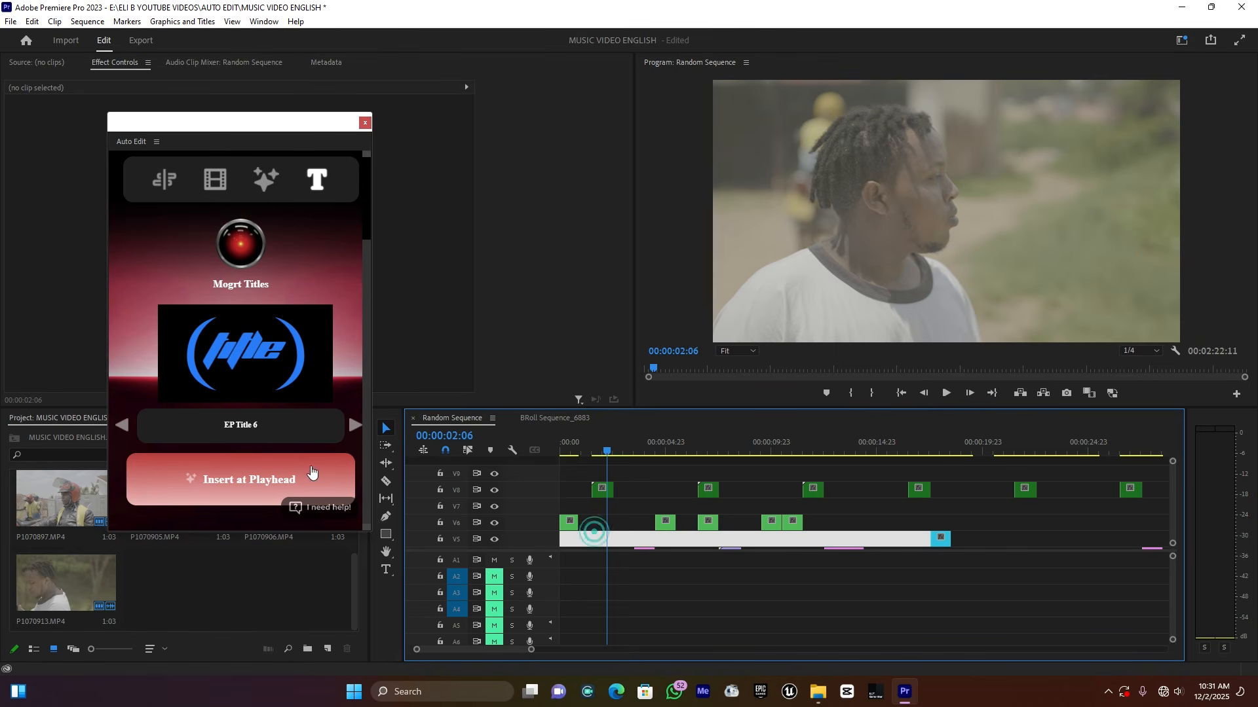
click(258, 484)
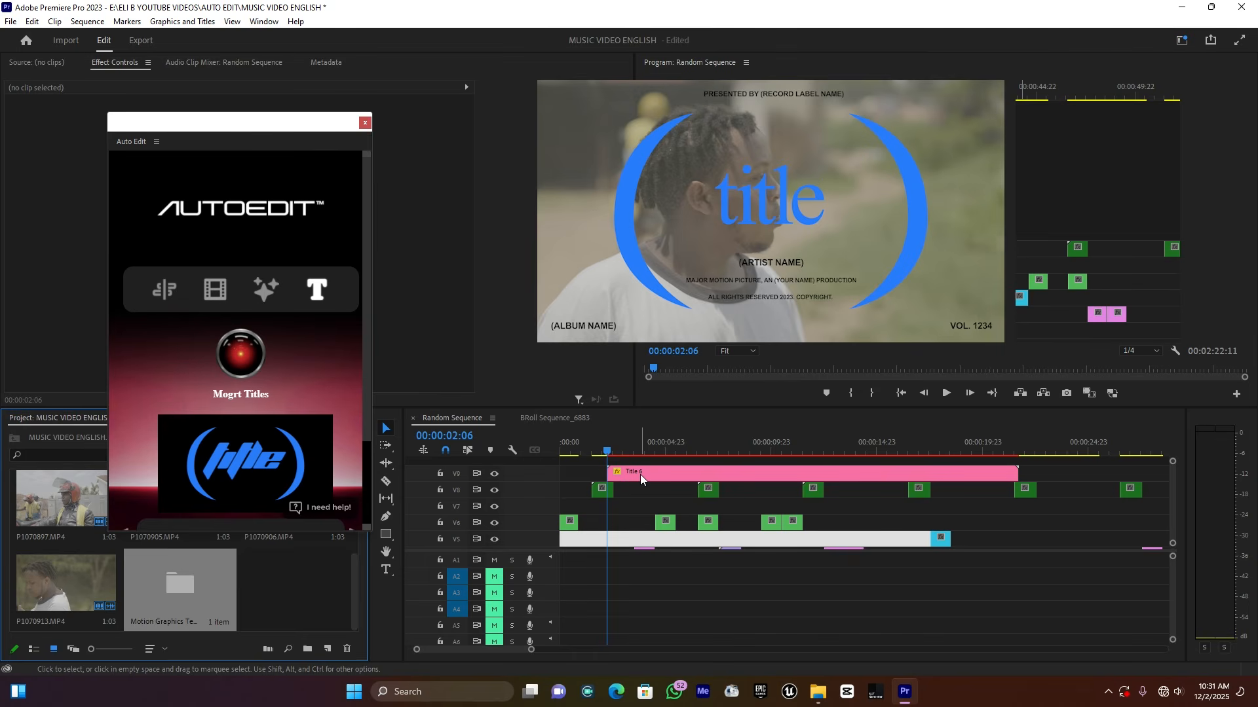
Set the inserted graphic's main title text to MUSIC and select its Artist Name text block.
double_click(639, 474)
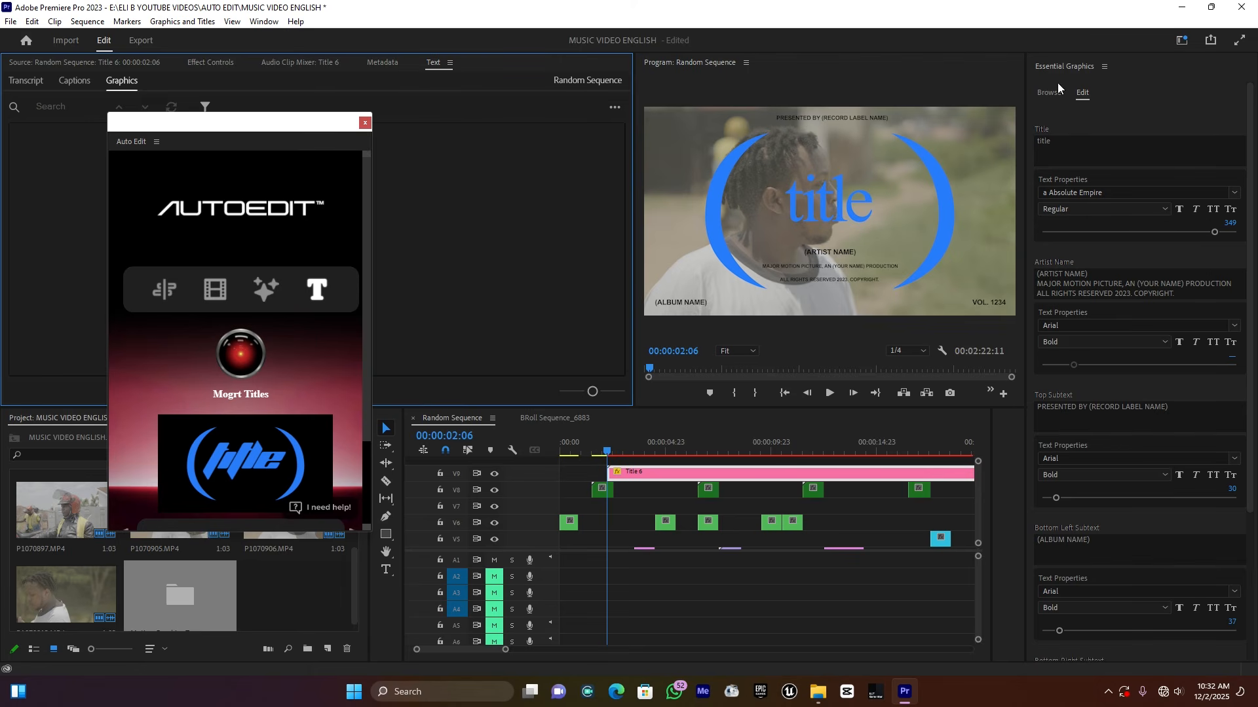
click(1044, 144)
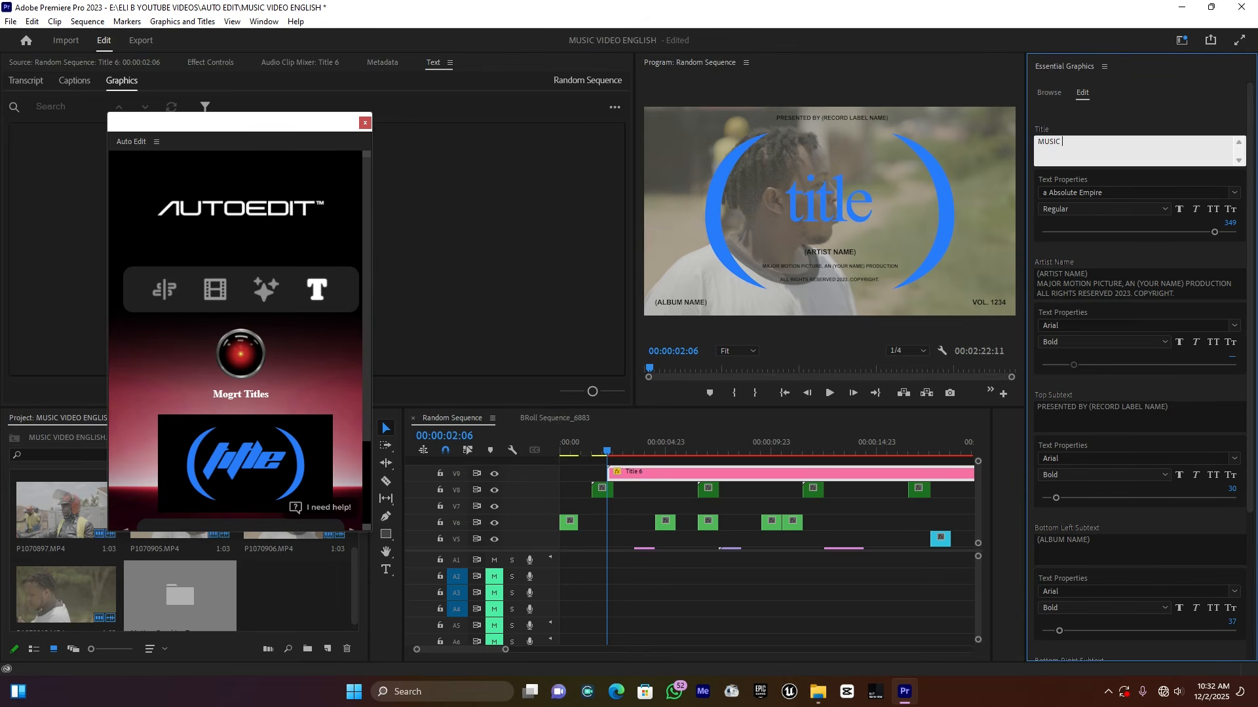
click(1167, 79)
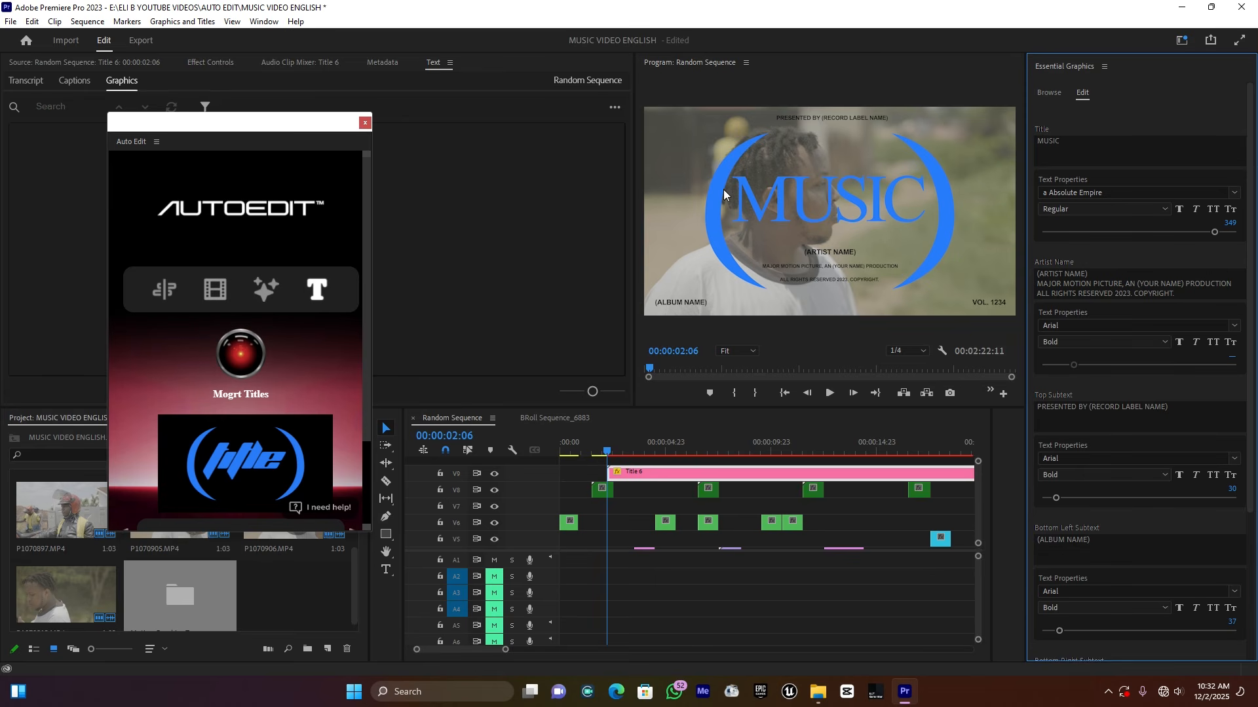
click(1138, 289)
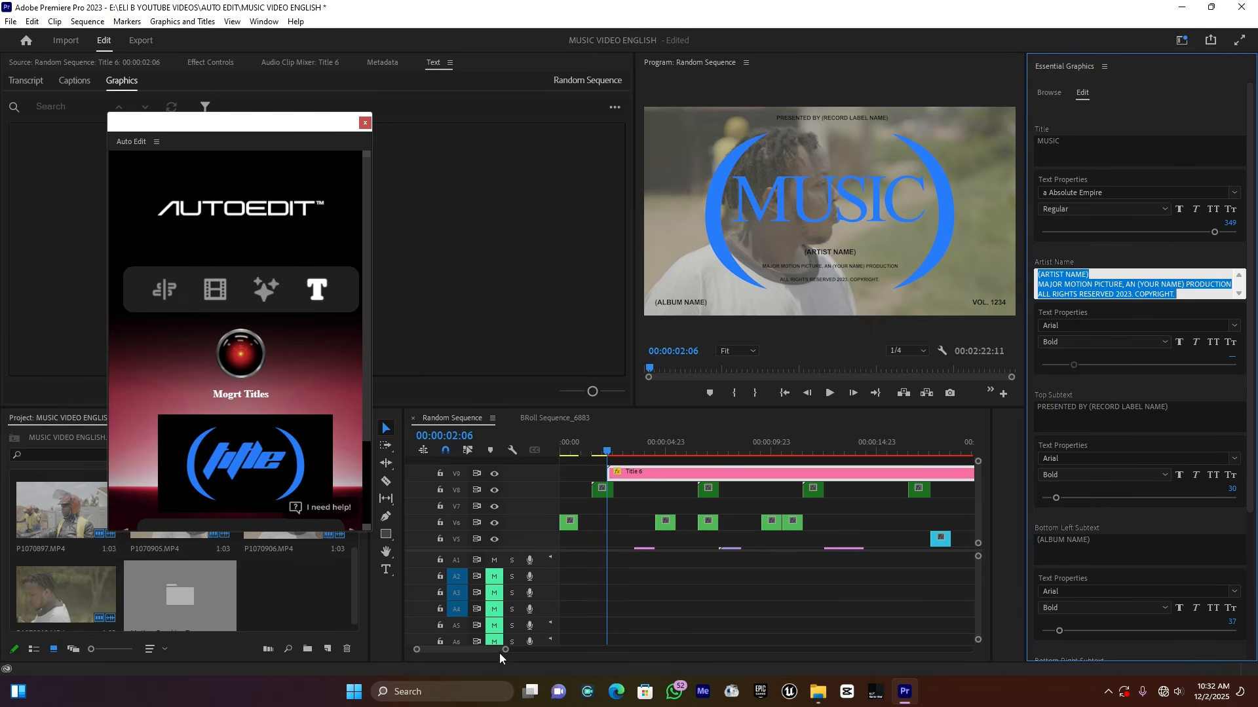
Play the sequence under the MUSIC title from about 00:00:04 and just past its end to review it.
drag(504, 653, 616, 653)
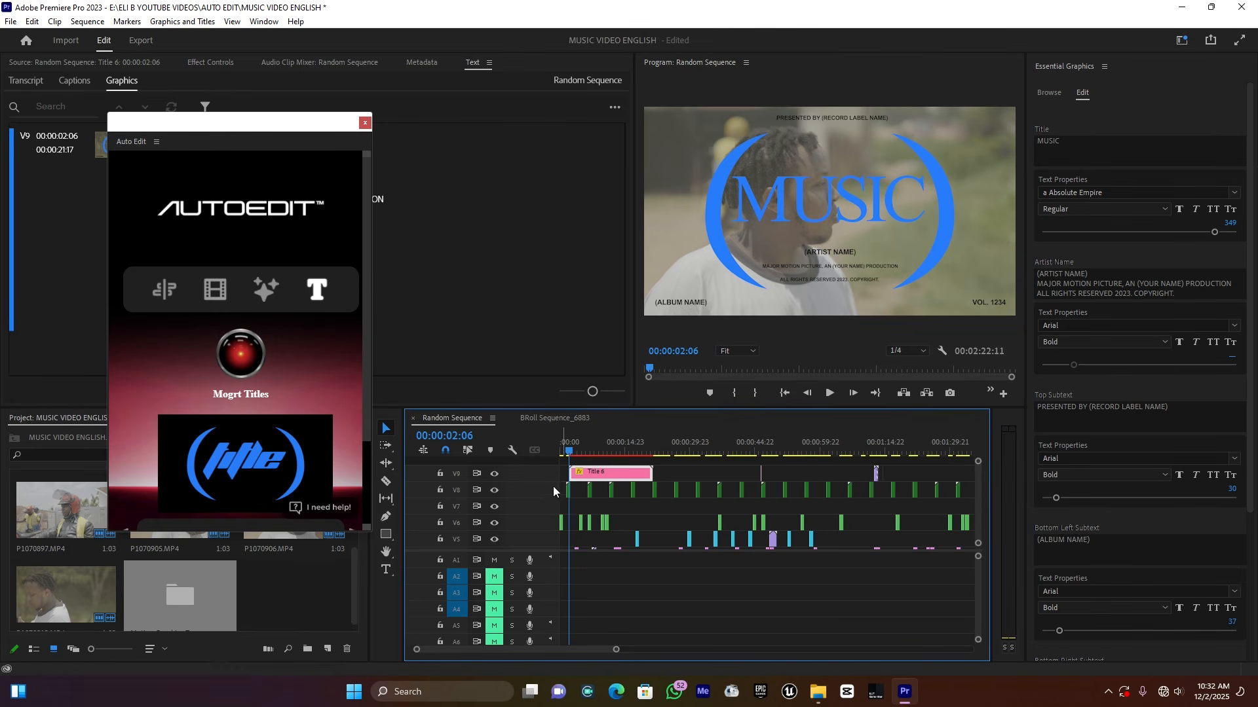
click(583, 441)
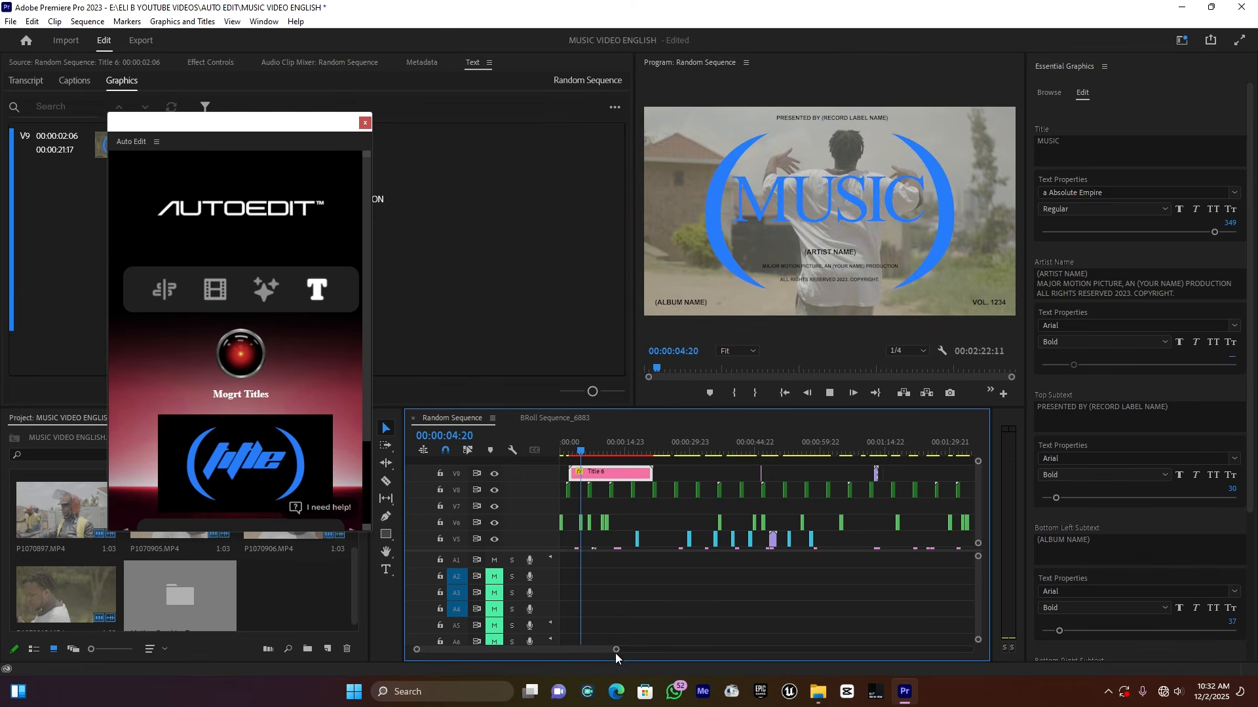
key(space)
click(675, 440)
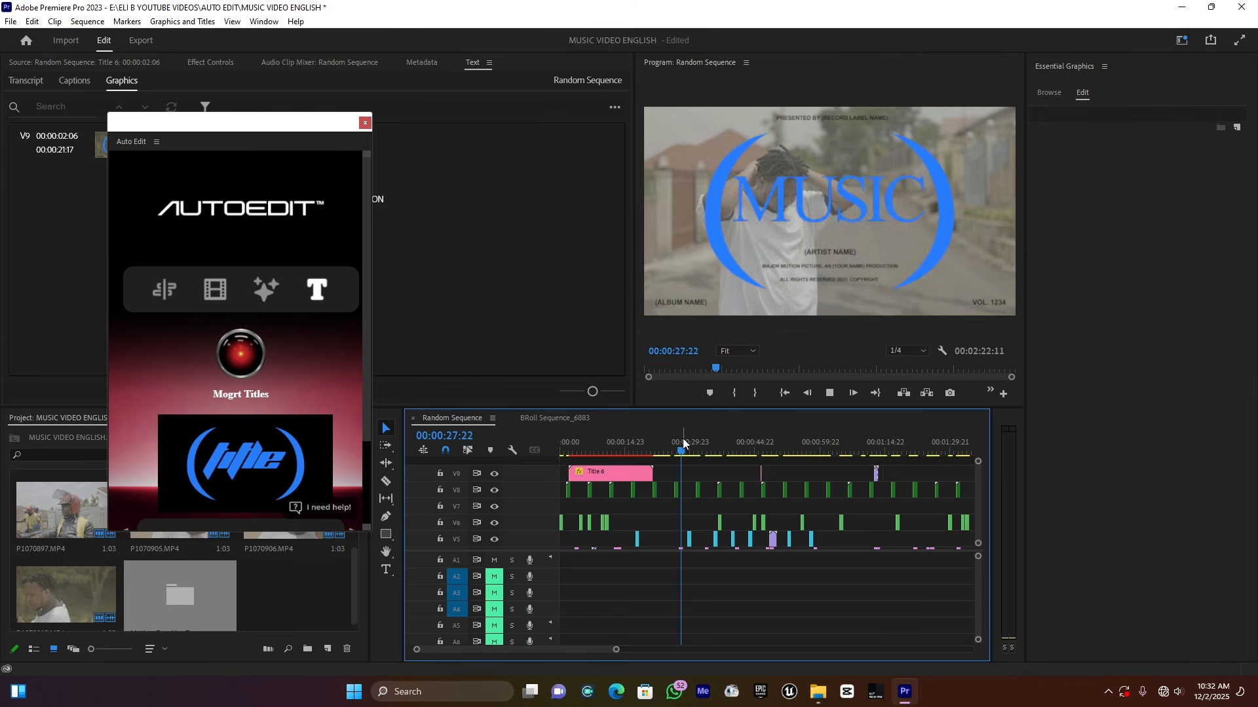